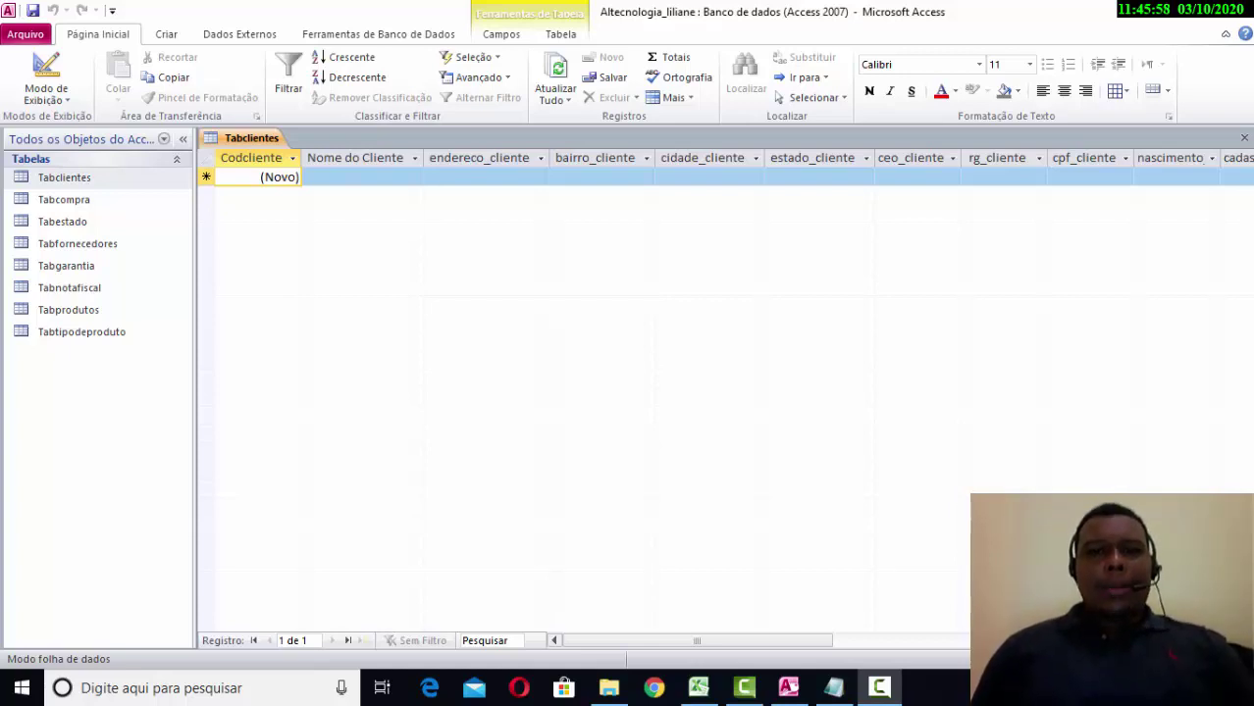
pyautogui.click(834, 688)
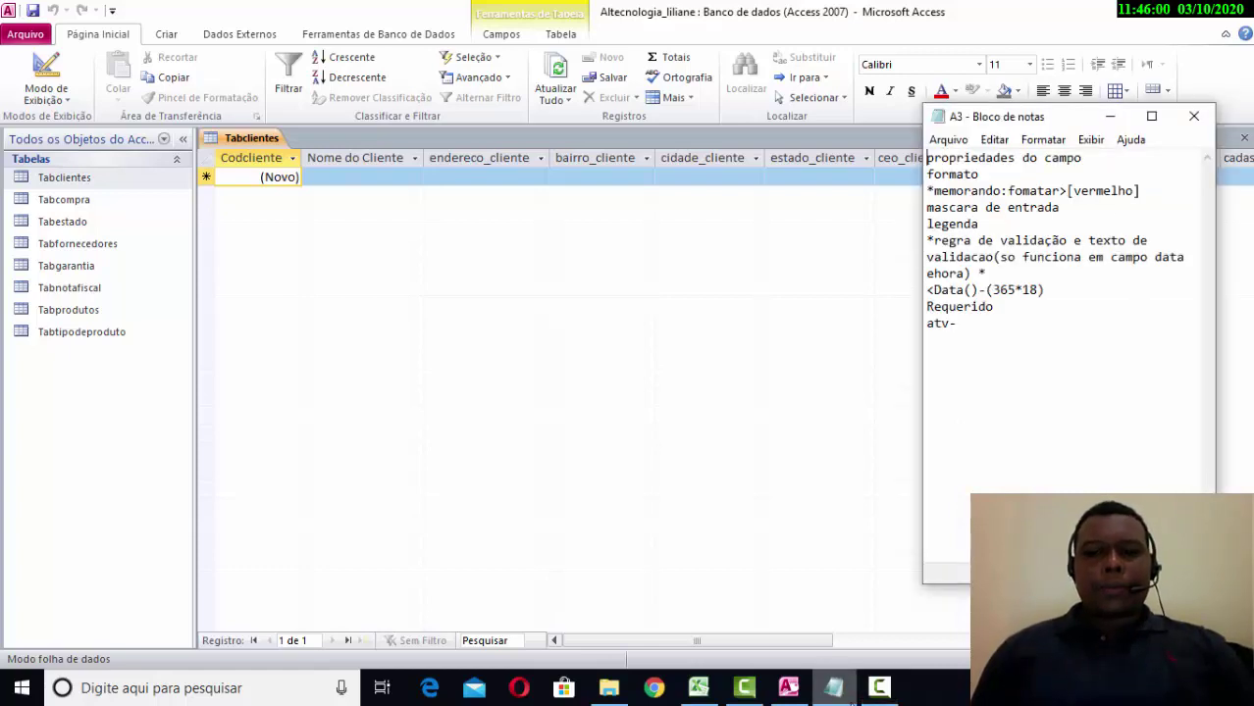
pyautogui.click(834, 689)
pyautogui.click(880, 691)
pyautogui.click(880, 691)
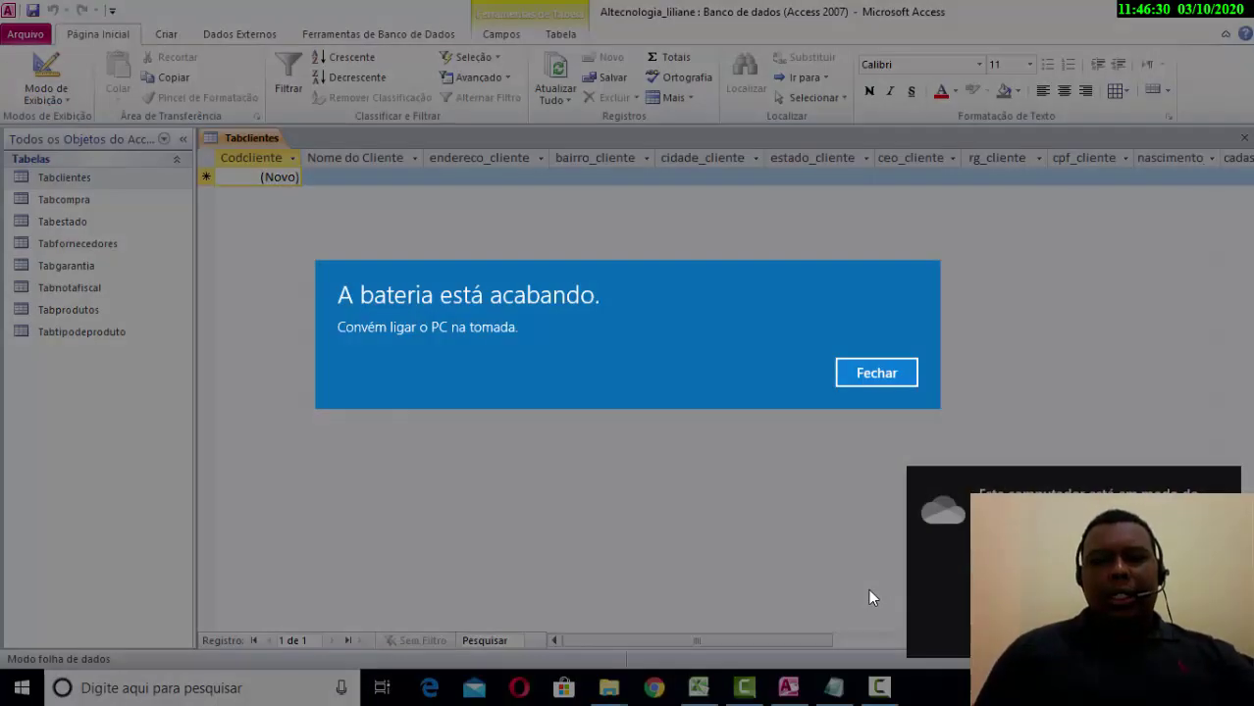
pyautogui.press('Return')
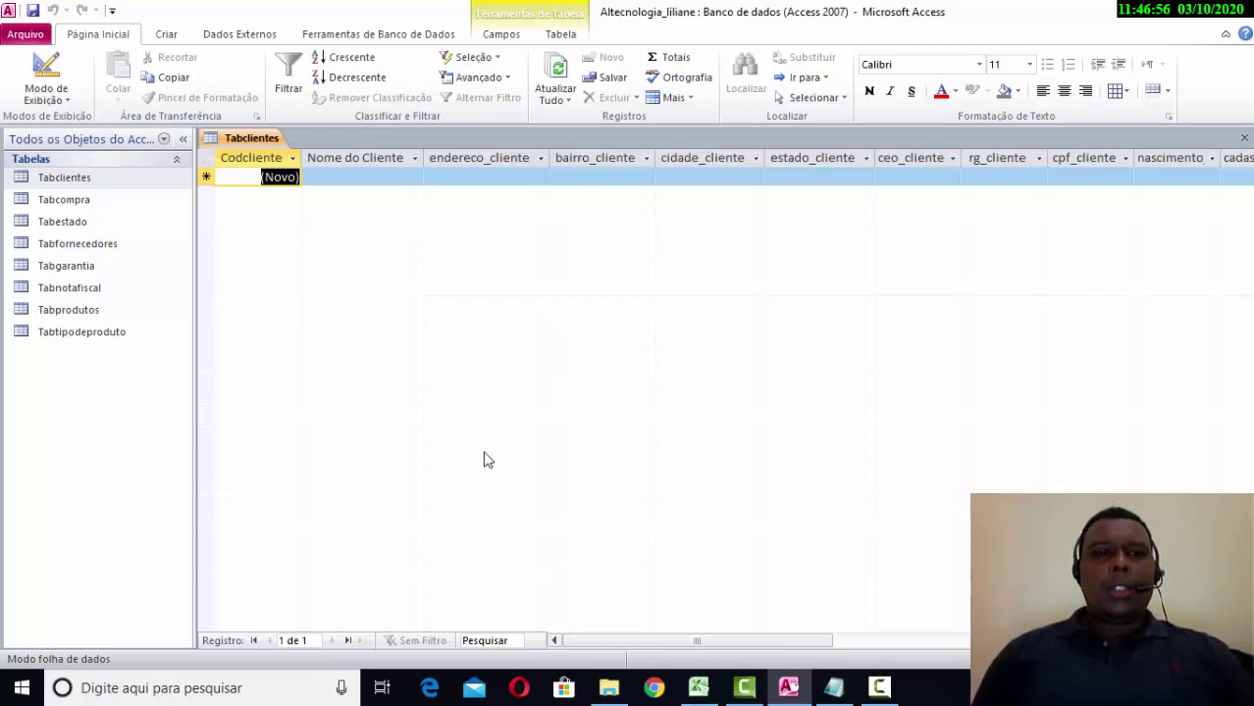
pyautogui.press('F10')
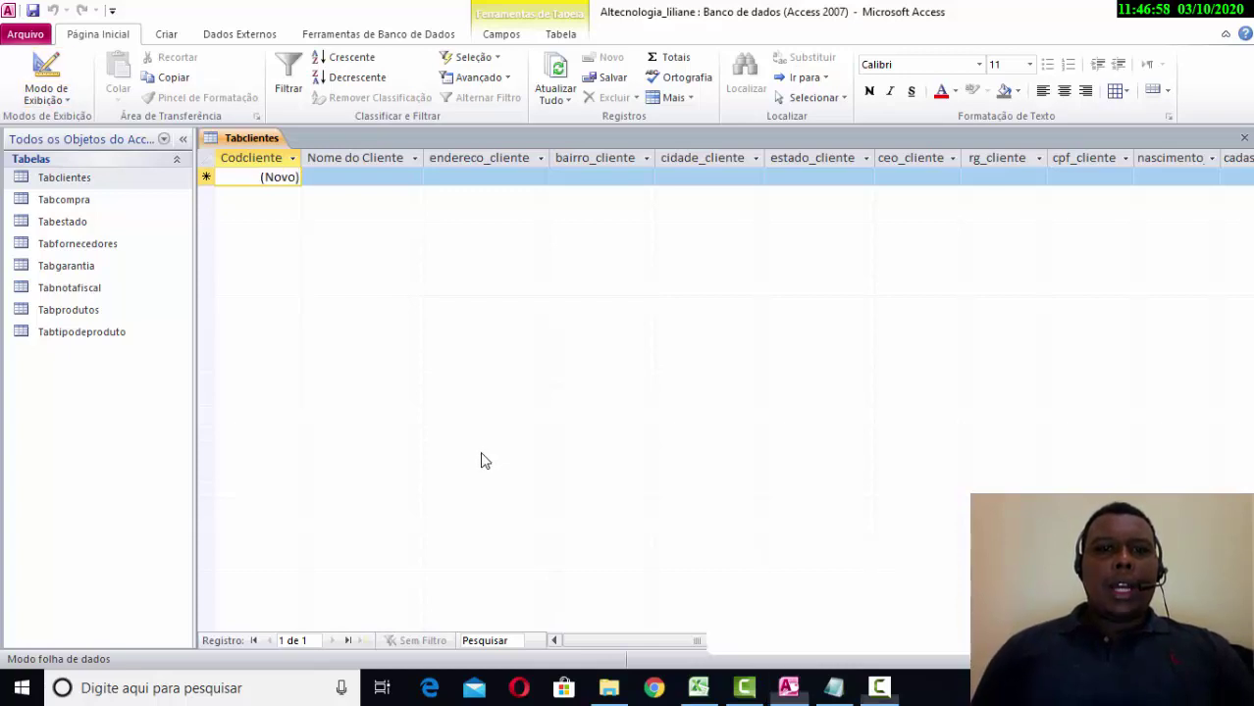
pyautogui.press('F10')
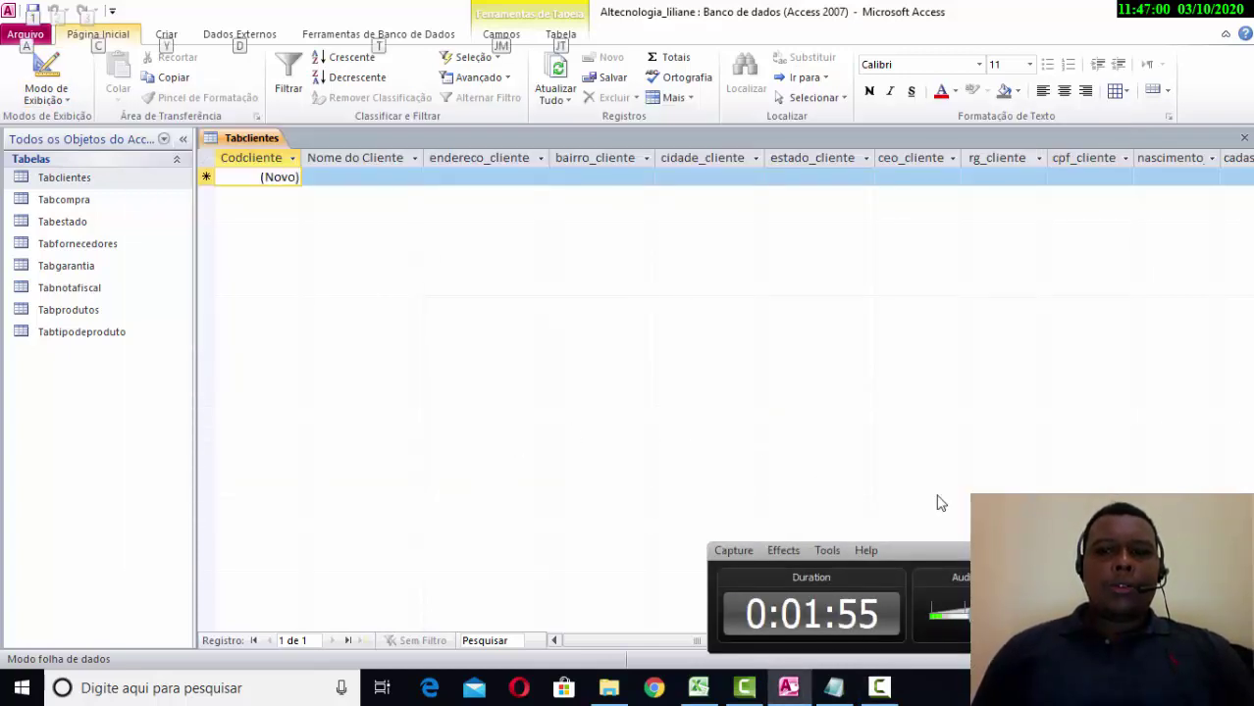
pyautogui.press('F10')
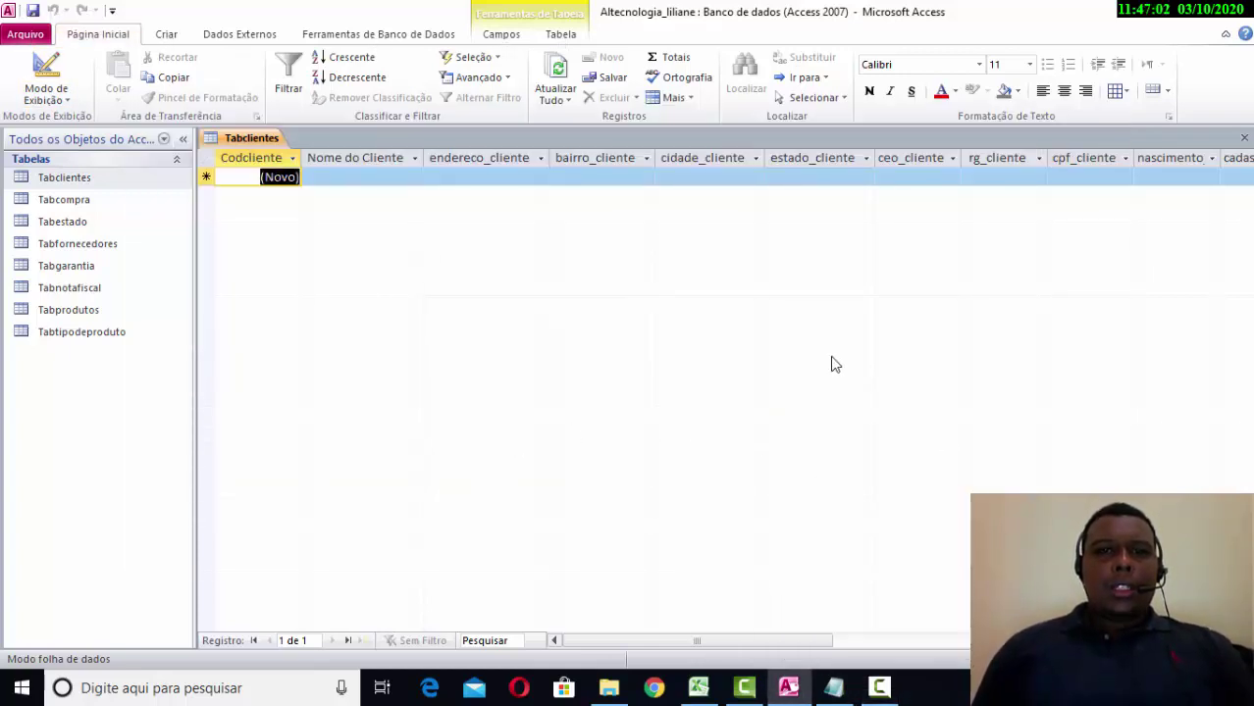
pyautogui.click(36, 36)
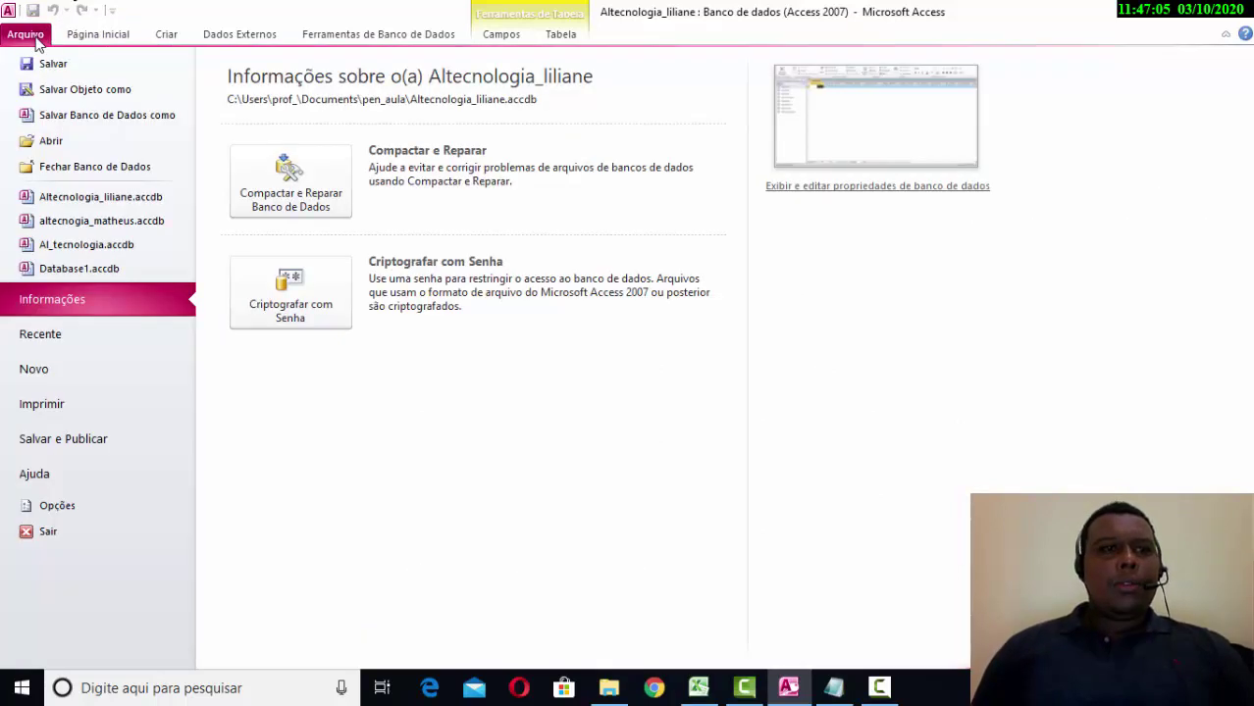
pyautogui.click(47, 142)
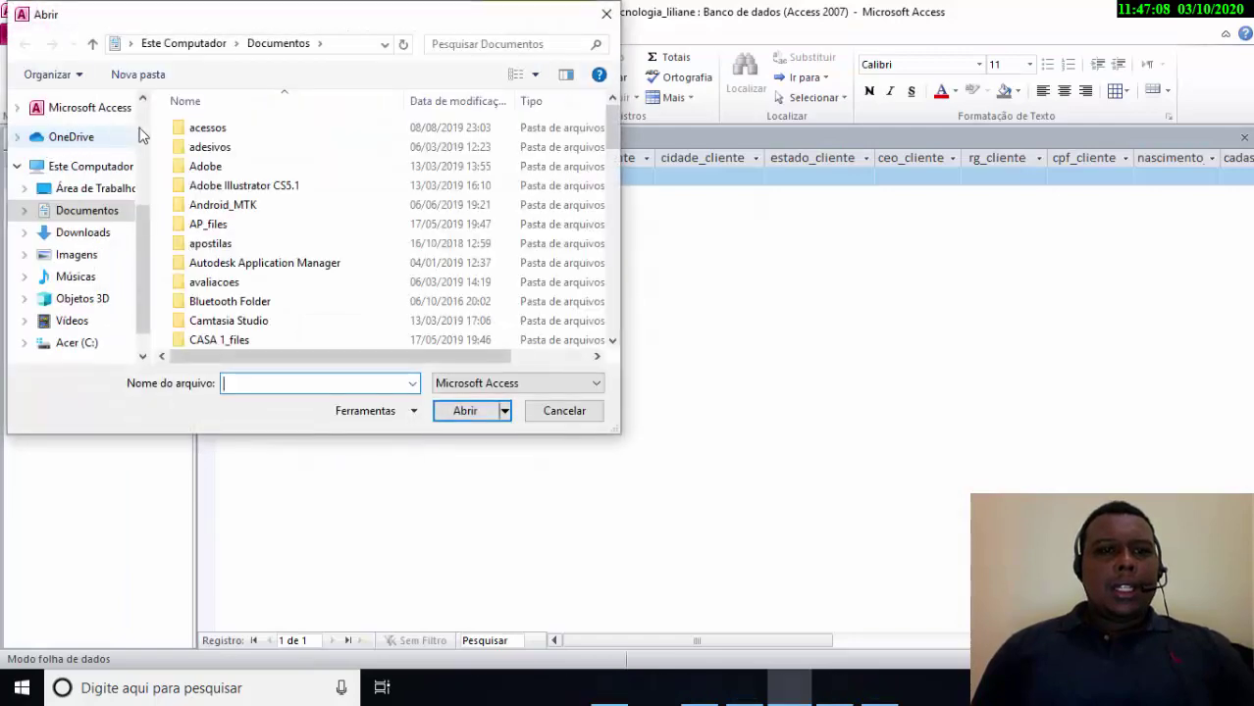
pyautogui.moveTo(608, 123); pyautogui.dragTo(614, 155)
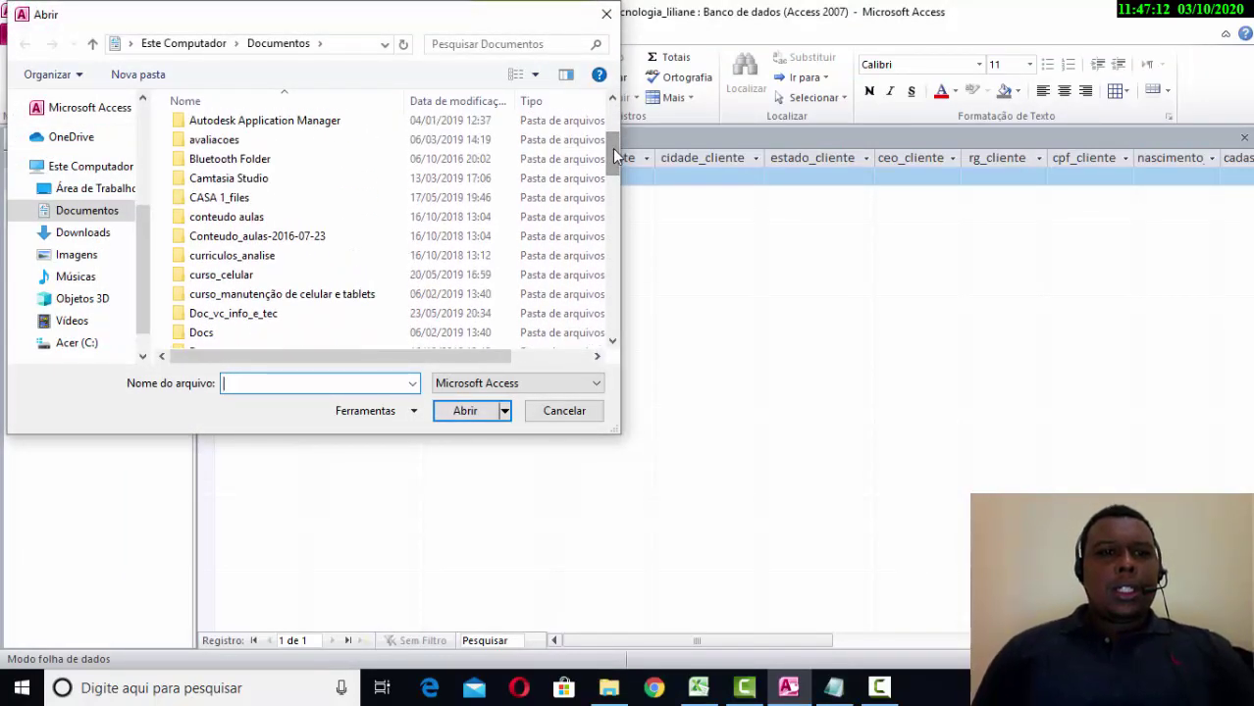
pyautogui.press('Escape')
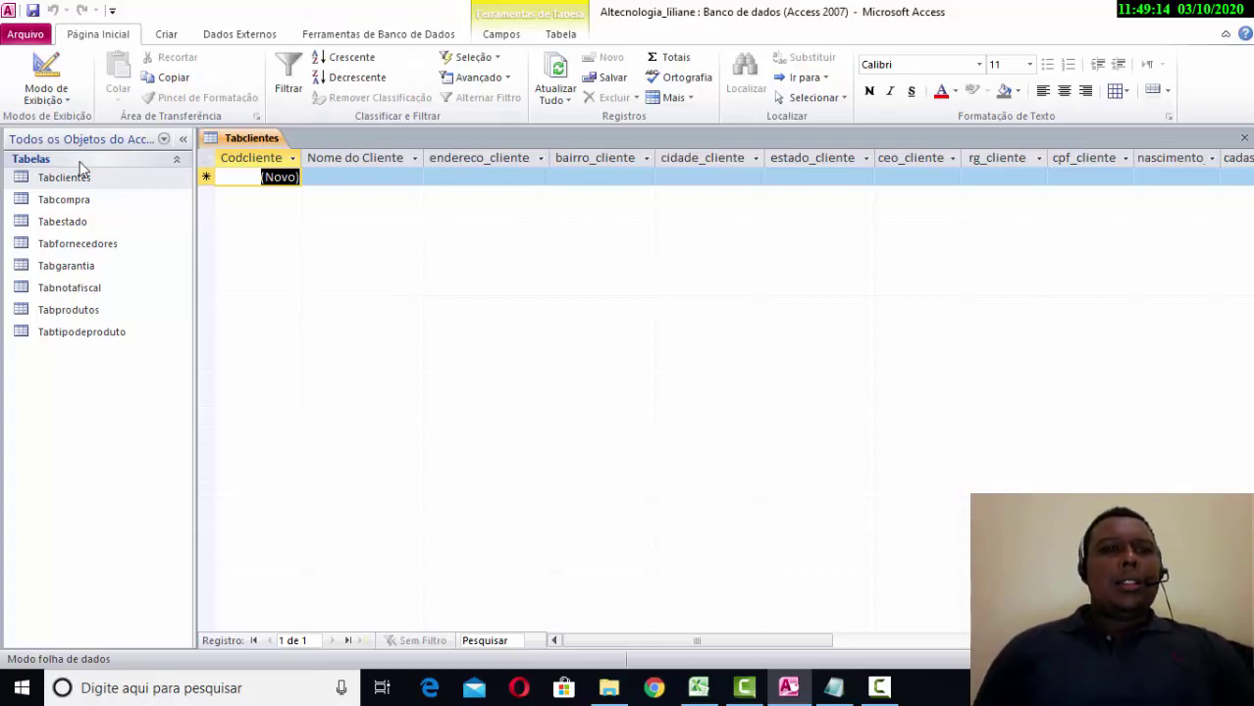
# Switch the Tabclientes table from datasheet view to Design view.
pyautogui.click(29, 105)
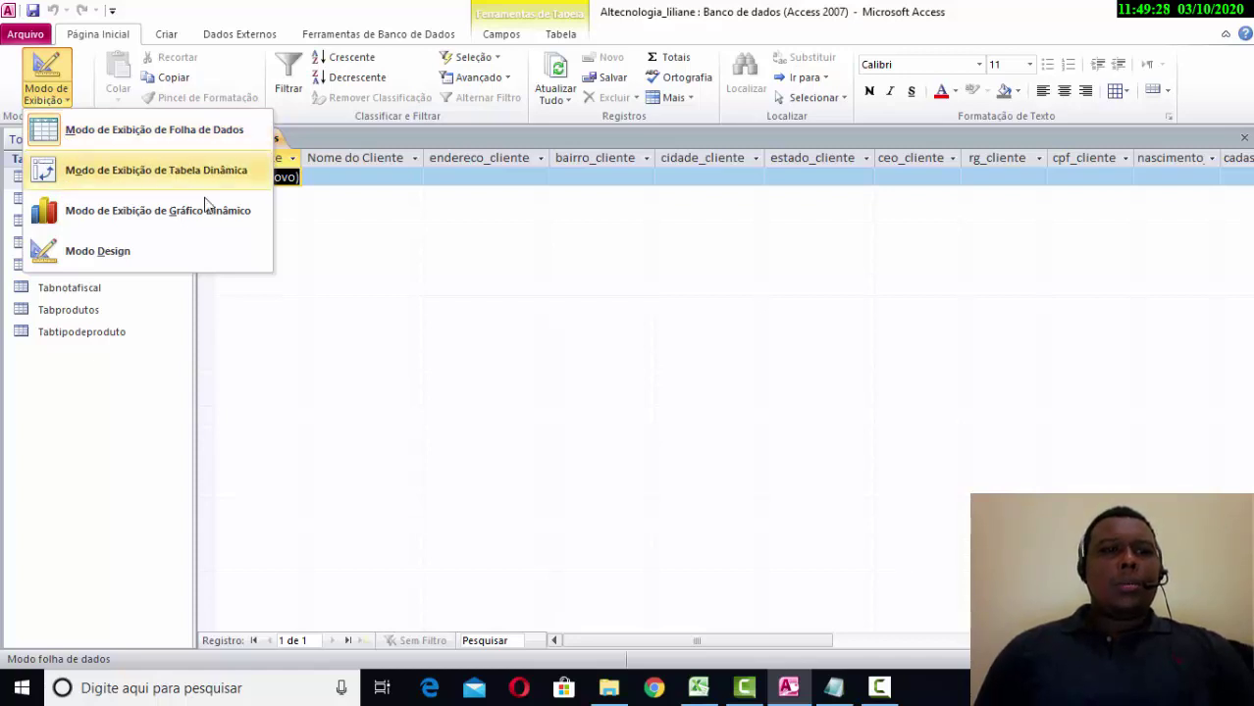
pyautogui.click(190, 255)
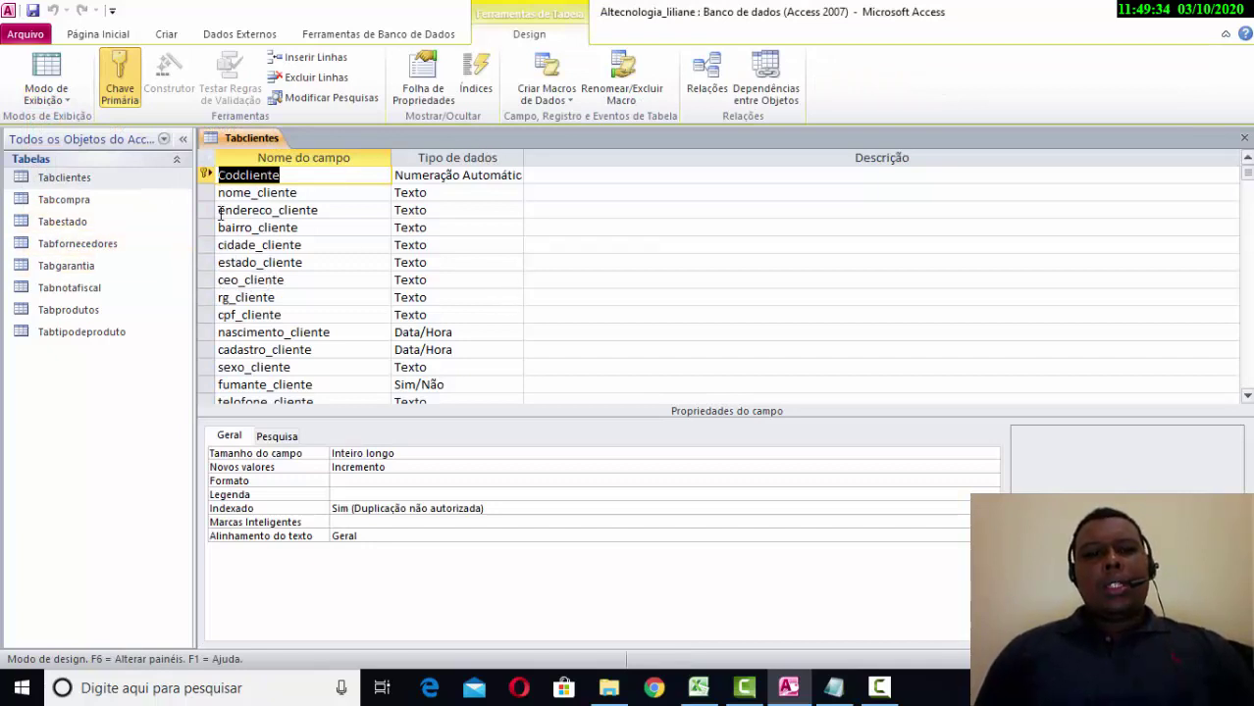
# Examine the field names of Tabclientes from Codcliente to cpf_cliente together with their field properties.
pyautogui.click(293, 179)
pyautogui.click(285, 210)
pyautogui.click(294, 174)
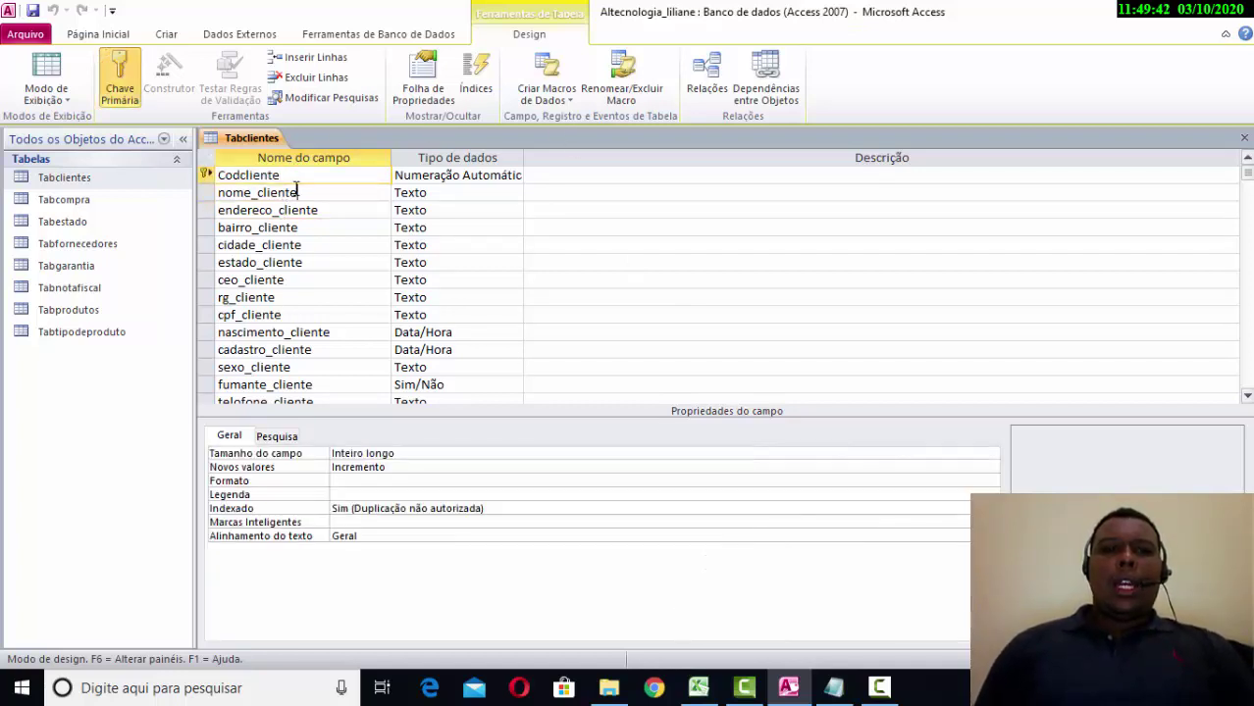
pyautogui.click(297, 192)
pyautogui.click(300, 175)
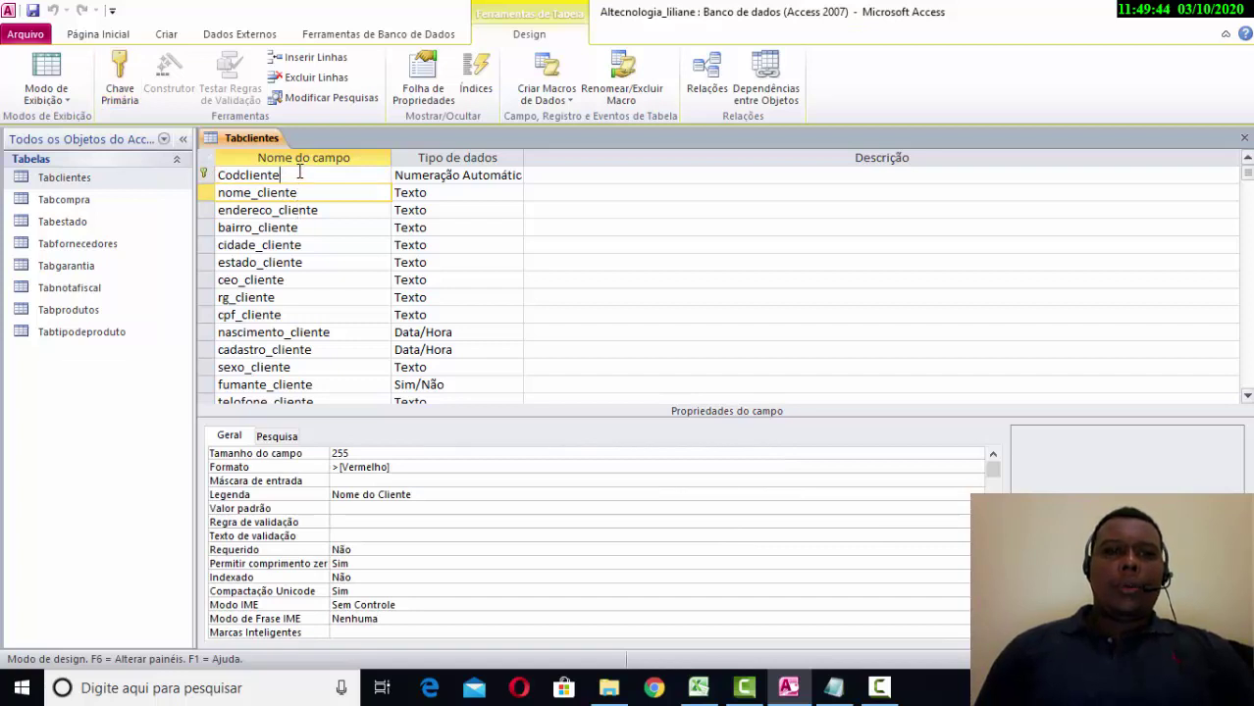
pyautogui.click(300, 192)
pyautogui.click(304, 210)
pyautogui.click(308, 245)
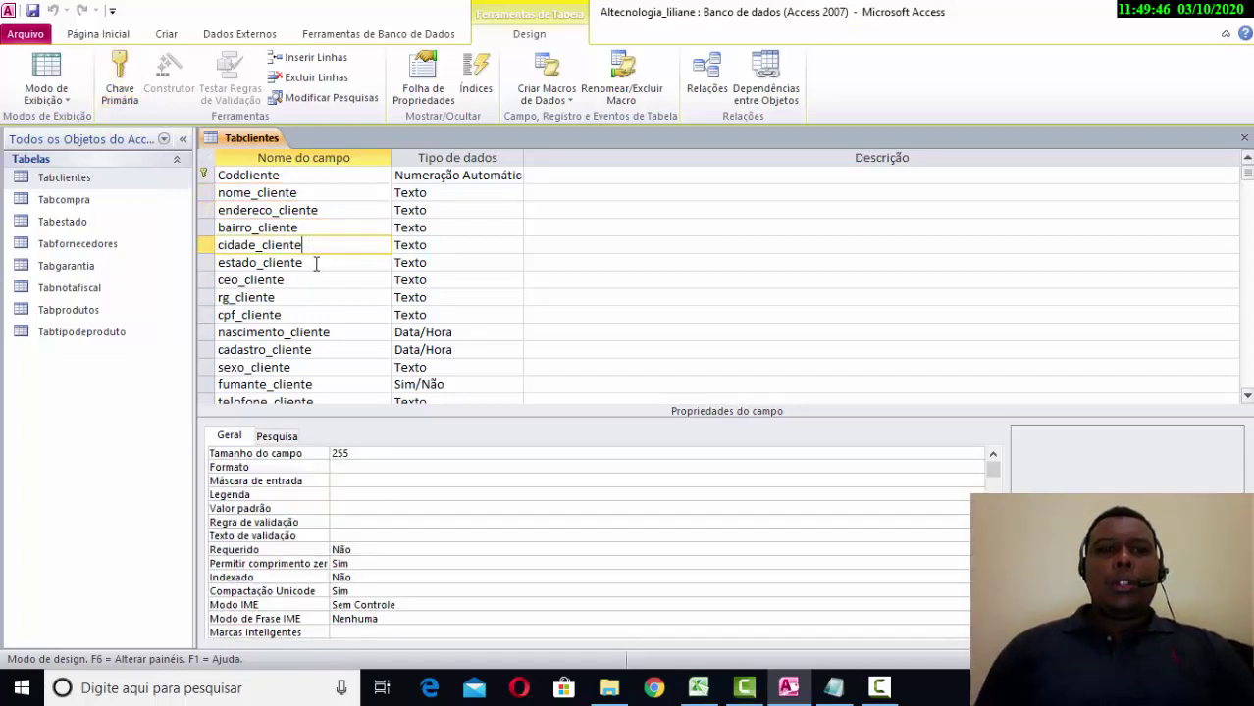
pyautogui.click(316, 280)
pyautogui.click(324, 315)
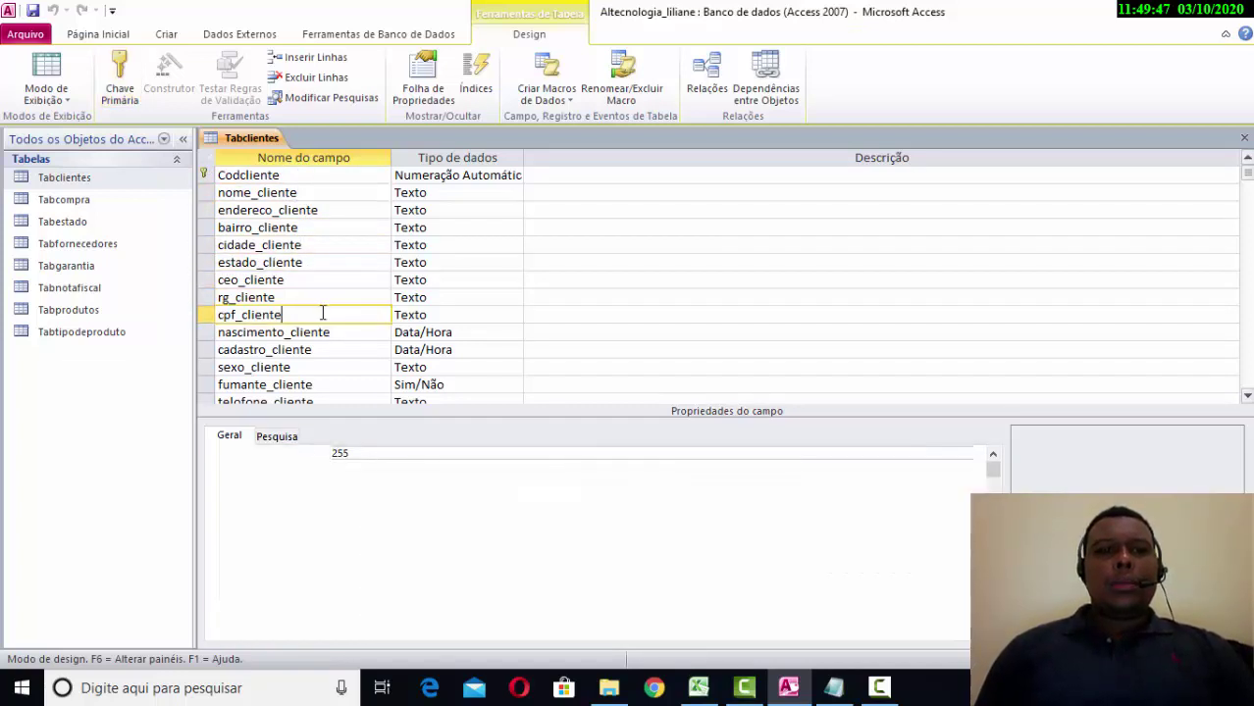
pyautogui.click(326, 212)
pyautogui.click(322, 192)
pyautogui.click(316, 176)
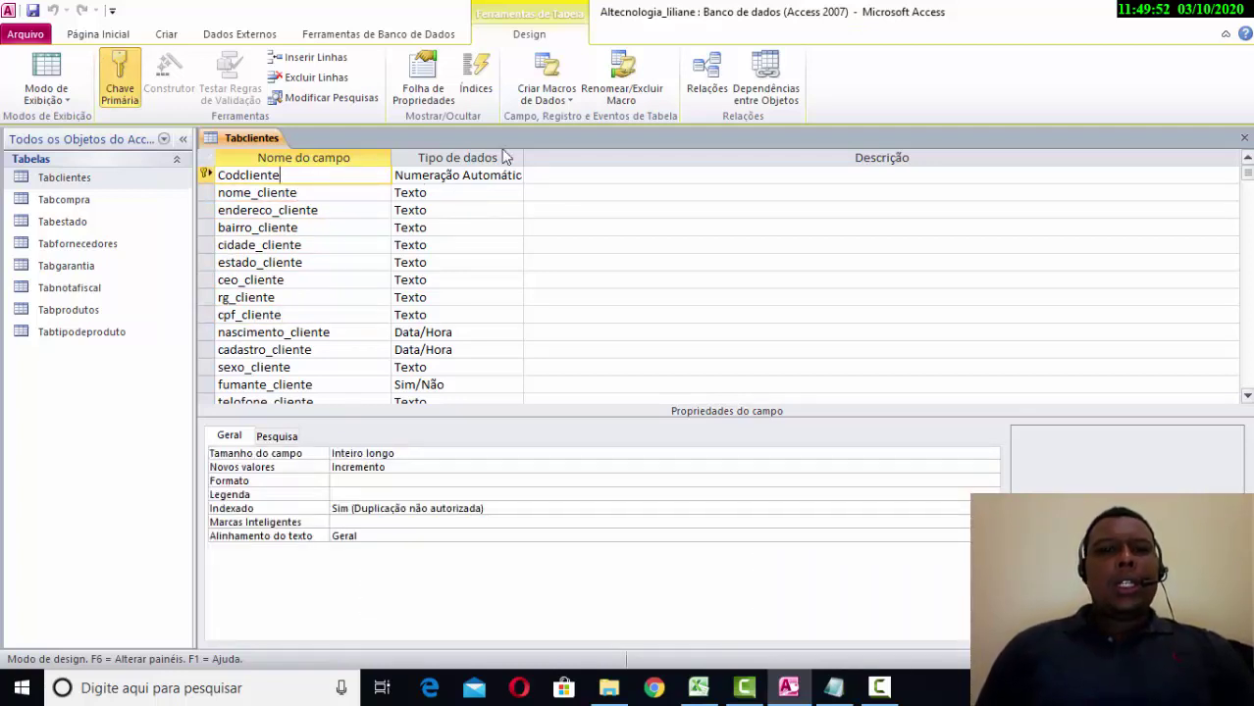
# Compare the data types assigned to the Codcliente, nome_cliente, endereco_cliente and bairro_cliente fields.
pyautogui.click(423, 177)
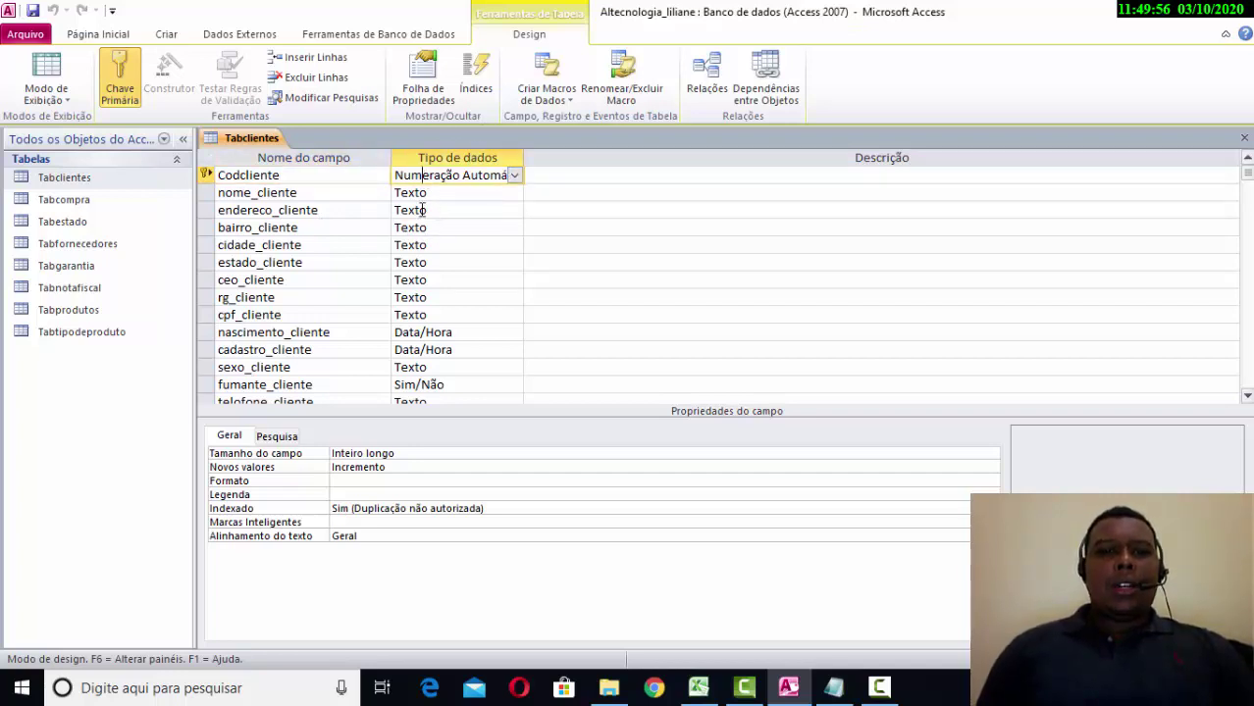
pyautogui.click(423, 210)
pyautogui.click(434, 193)
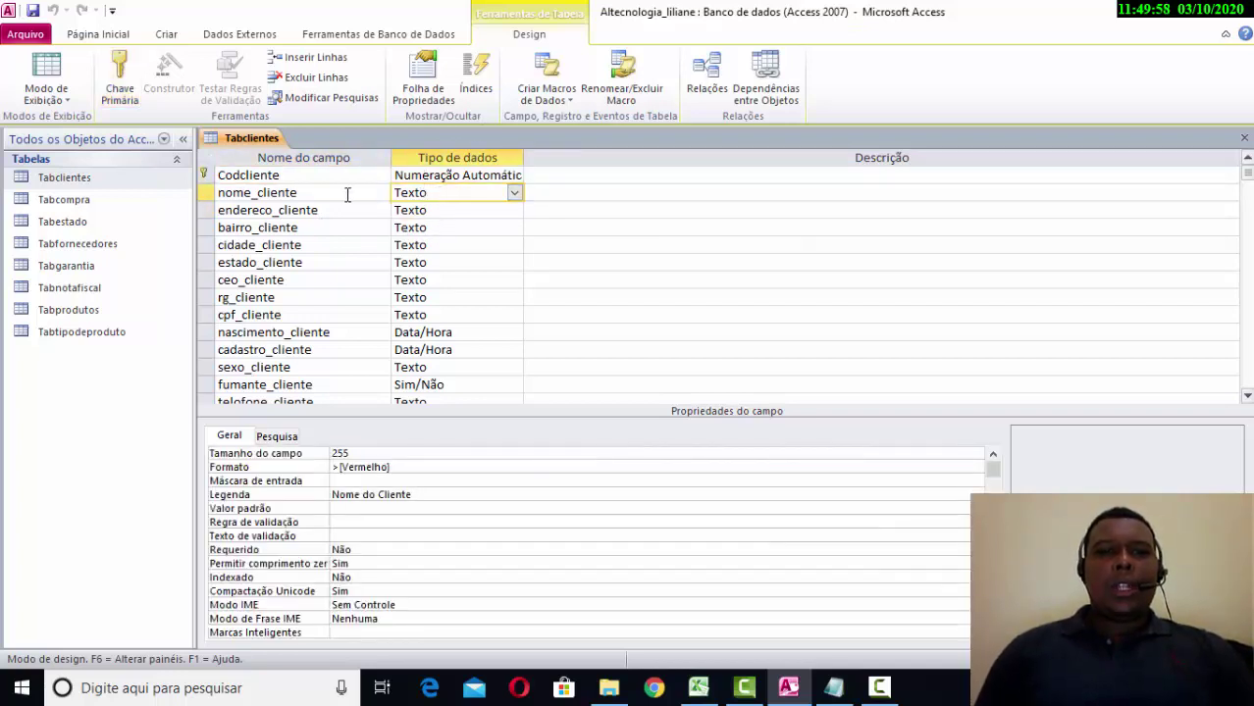
pyautogui.click(347, 176)
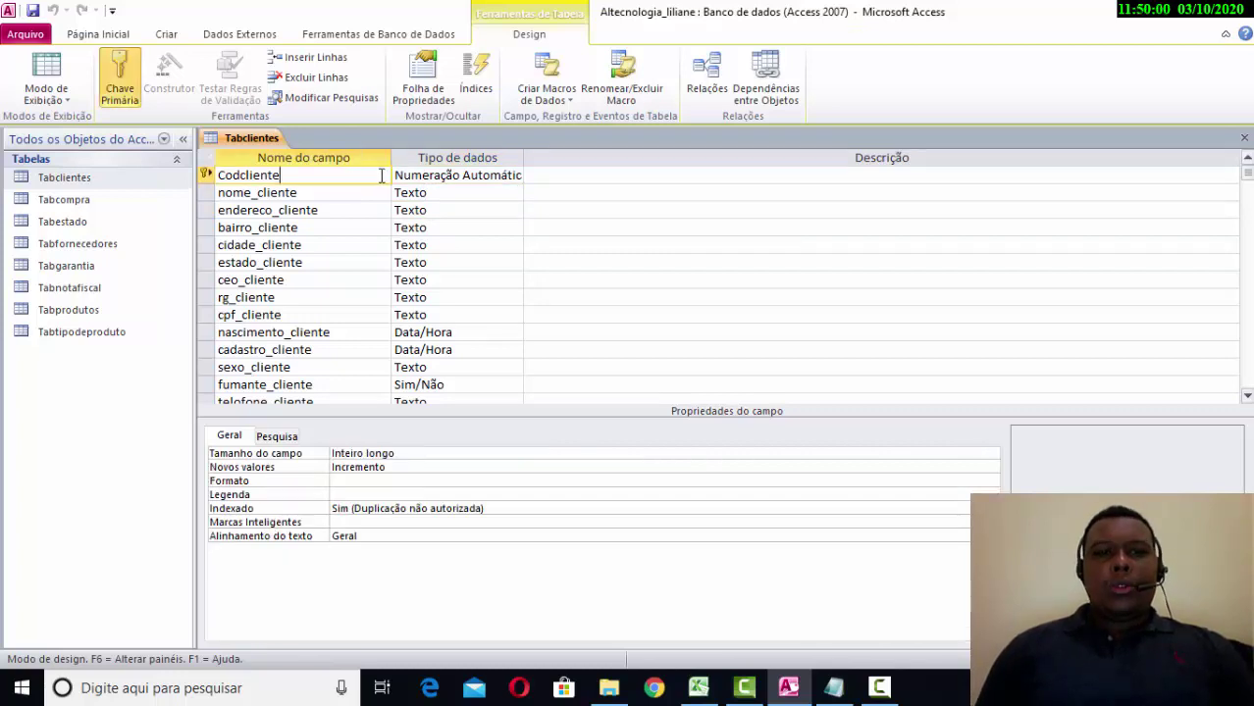
pyautogui.click(424, 178)
pyautogui.click(424, 210)
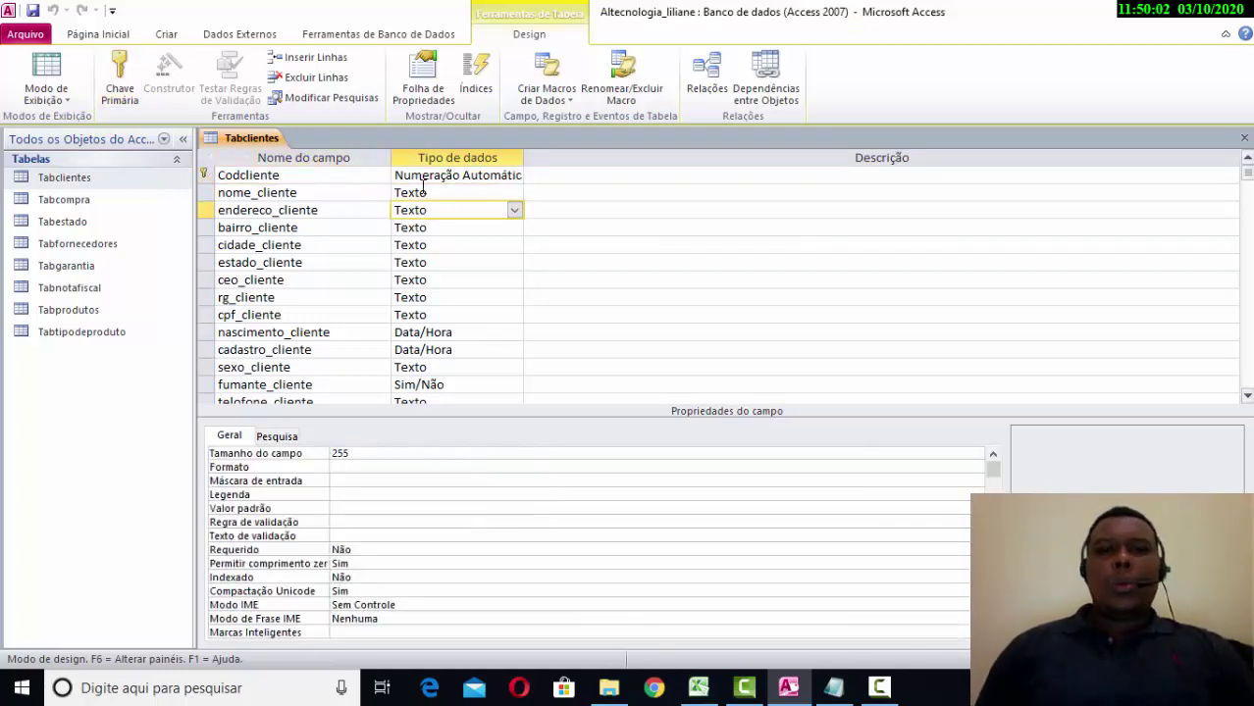
pyautogui.click(450, 175)
pyautogui.moveTo(449, 175); pyautogui.dragTo(352, 191)
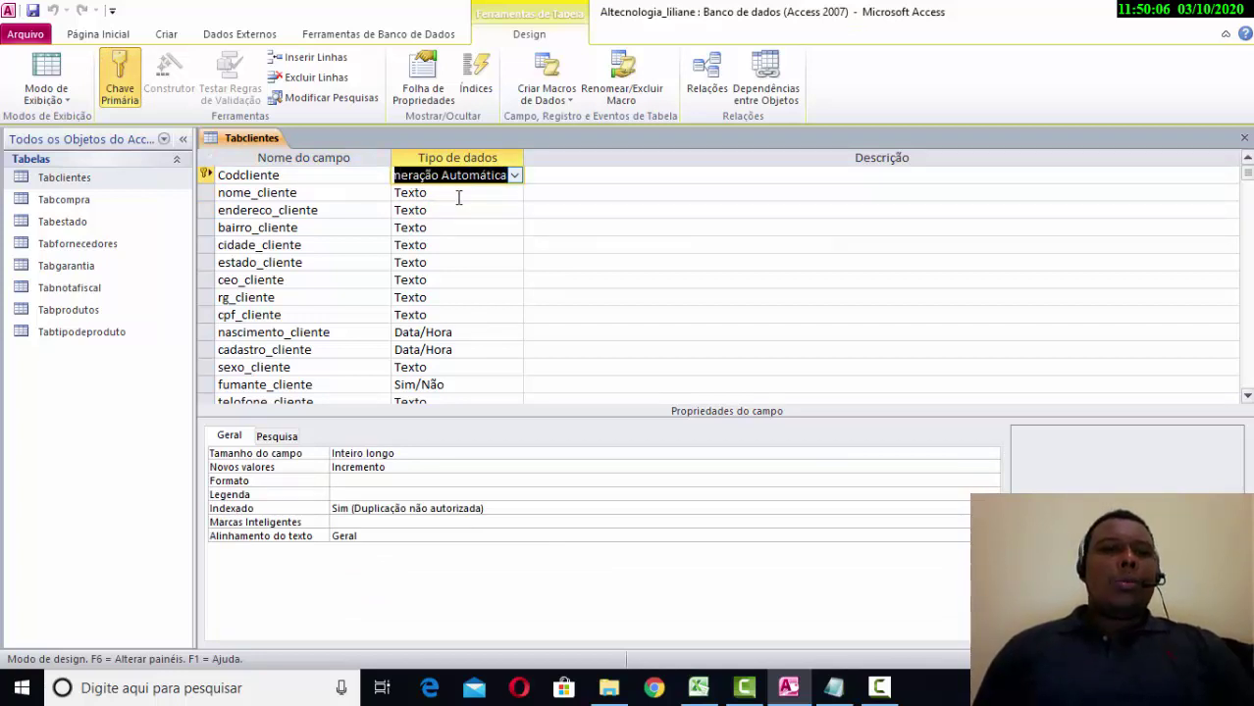
pyautogui.click(335, 198)
pyautogui.click(458, 194)
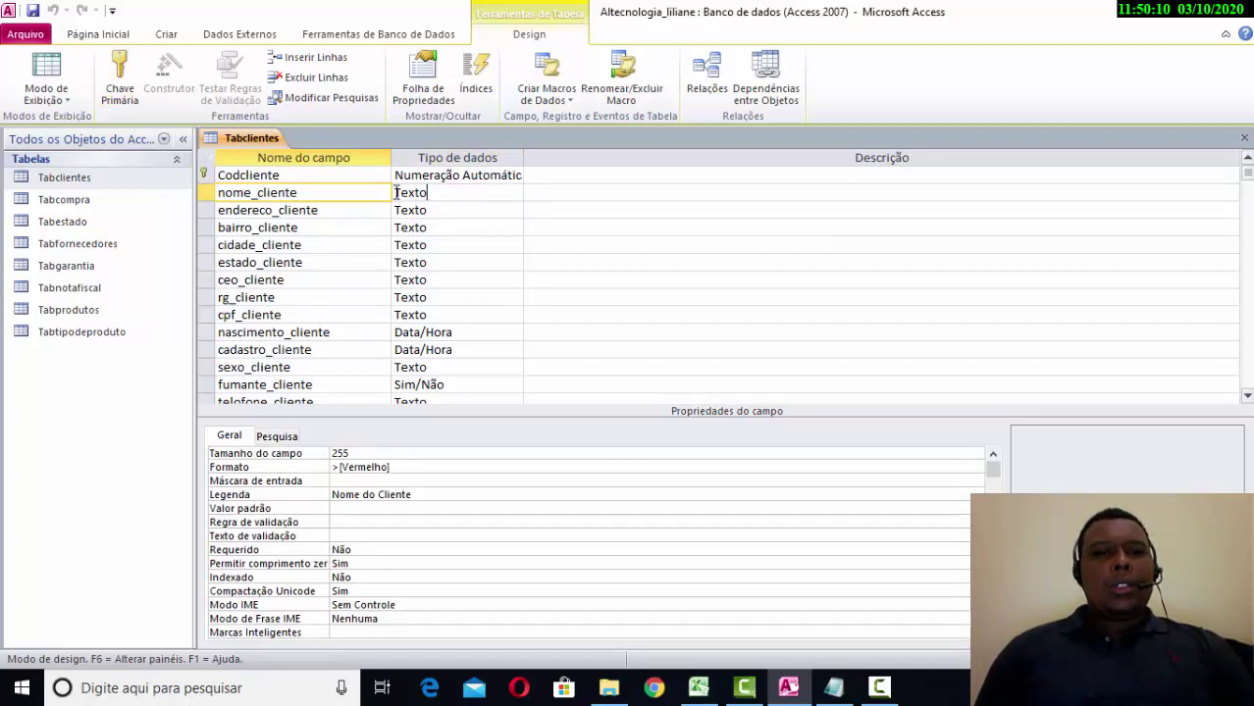
pyautogui.click(364, 215)
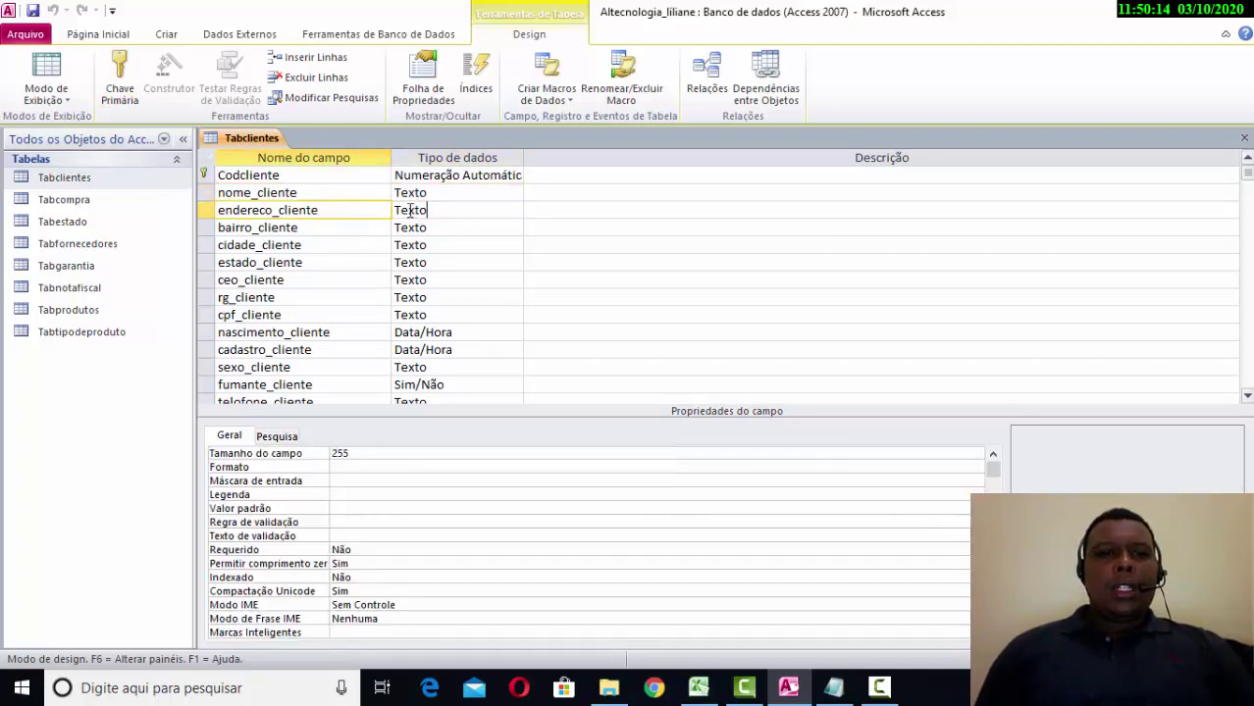
pyautogui.click(412, 210)
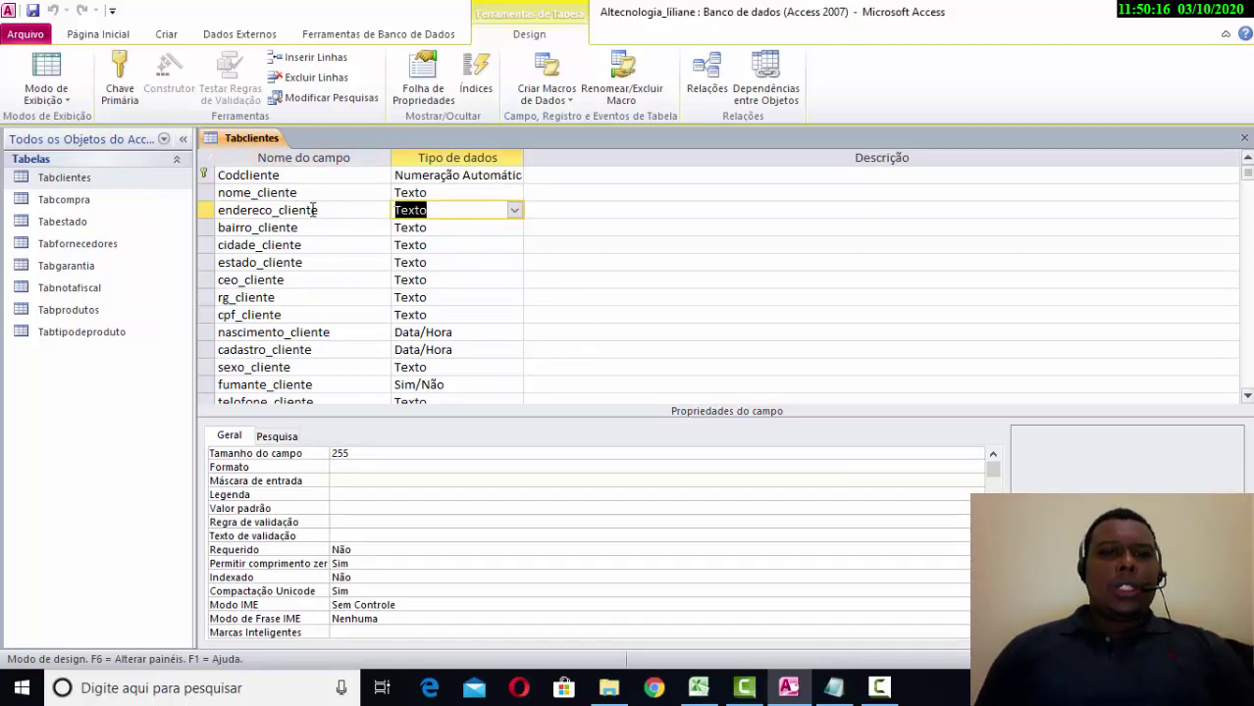
pyautogui.click(347, 228)
pyautogui.click(454, 227)
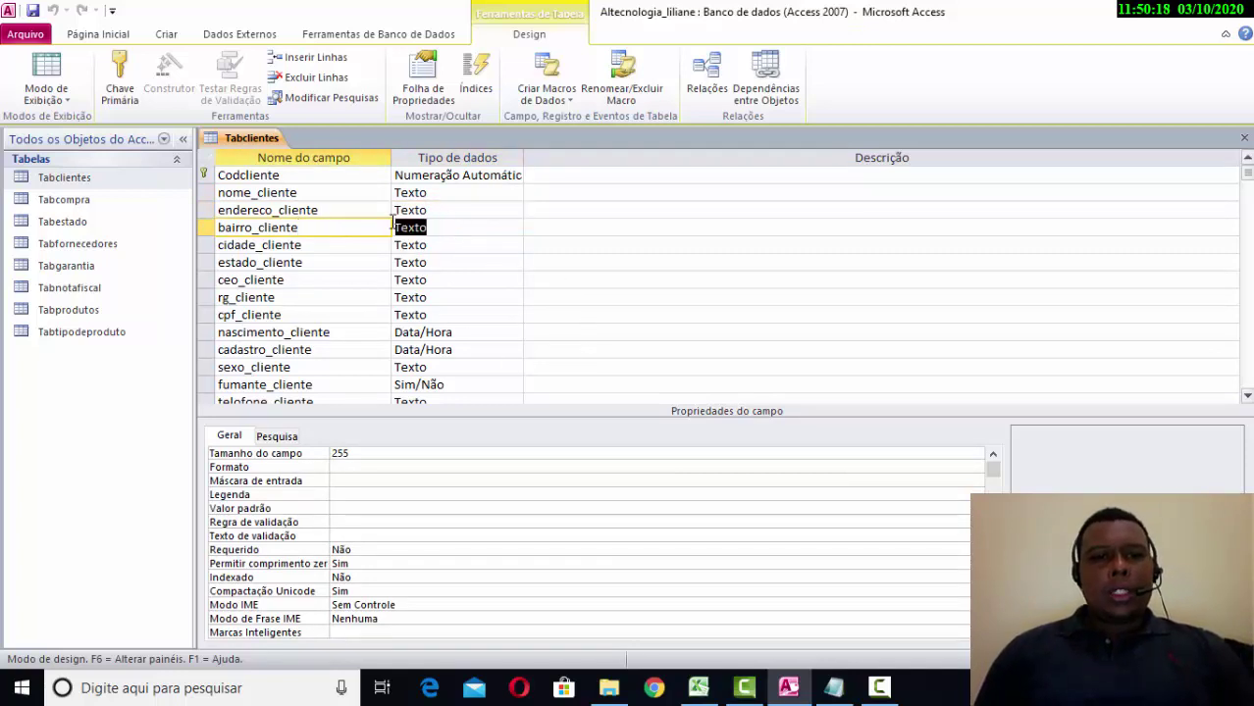
# Review the data type and general properties of the nascimento_cliente field, including its input mask.
pyautogui.click(466, 333)
pyautogui.click(384, 331)
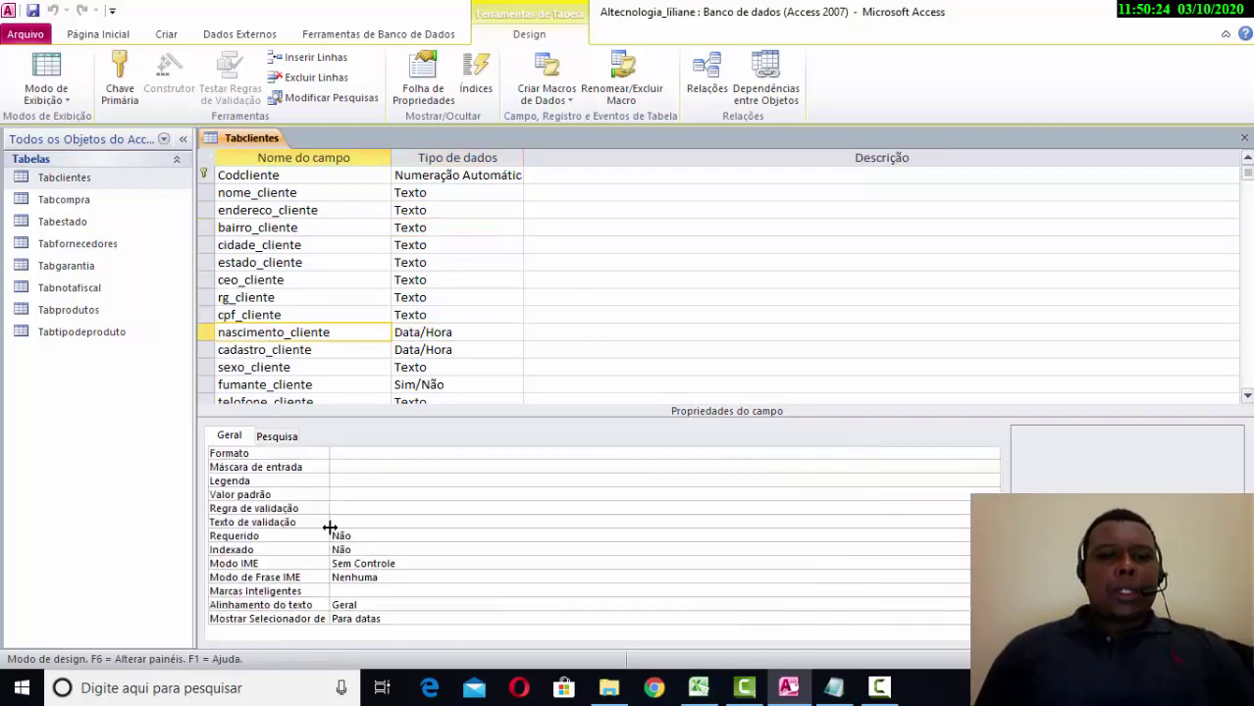
pyautogui.click(396, 464)
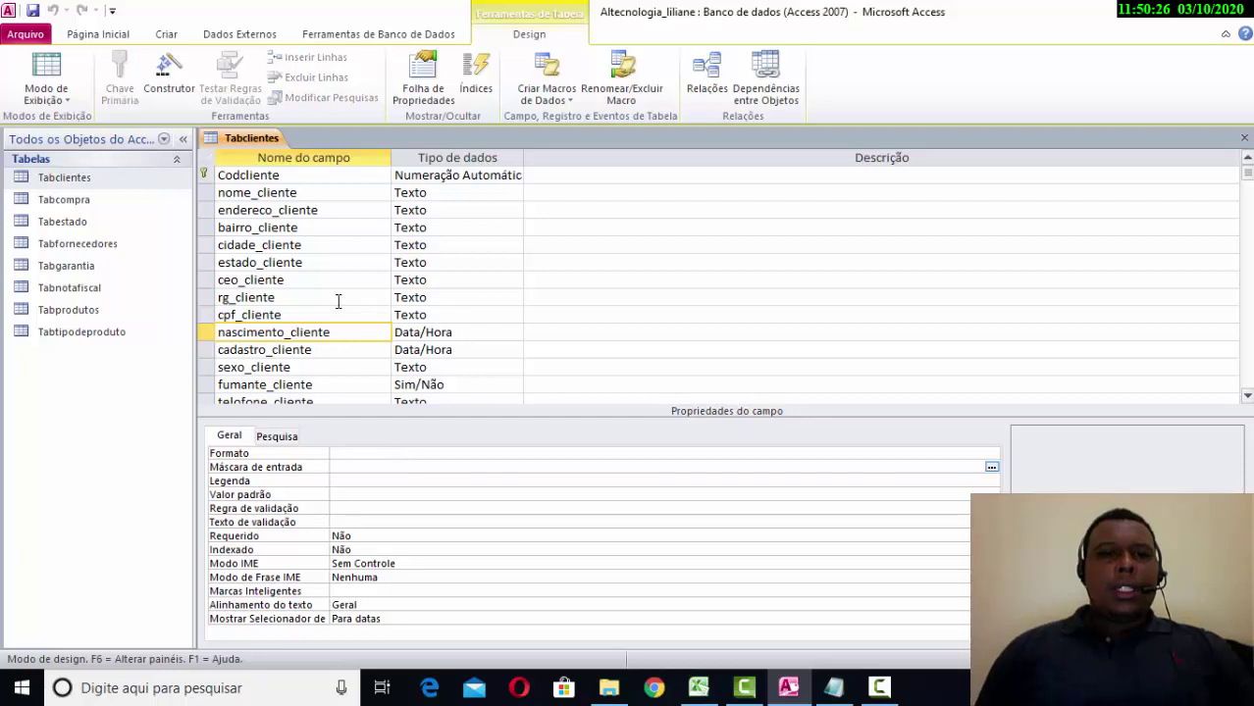
pyautogui.scroll(-2, 309, 294)
pyautogui.scroll(2, 308, 294)
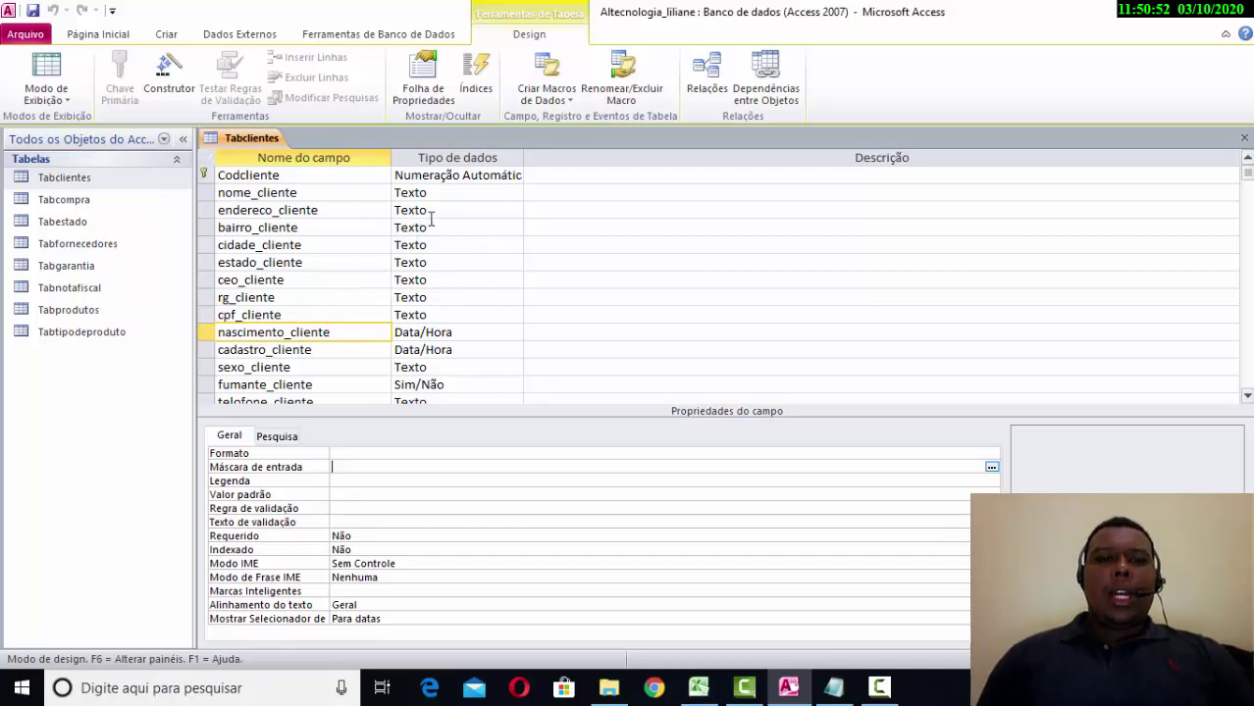
# Examine the nome_cliente field's name, data type and general properties.
pyautogui.click(344, 194)
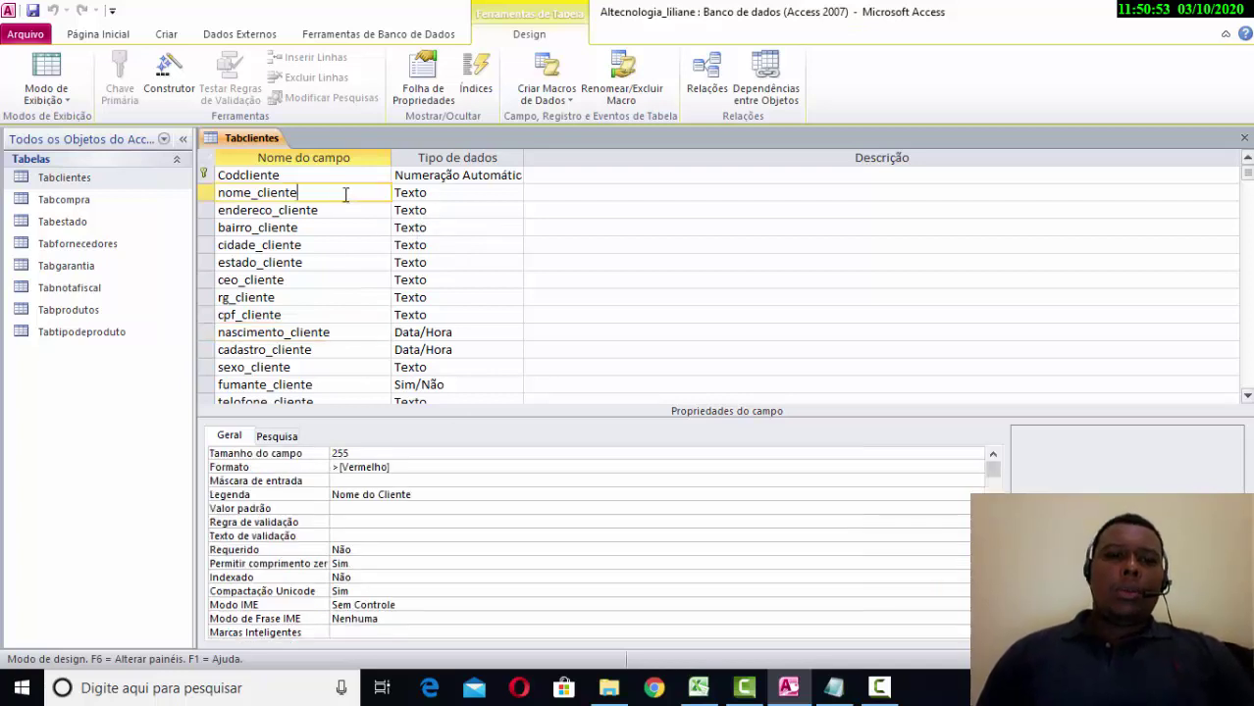
pyautogui.click(449, 198)
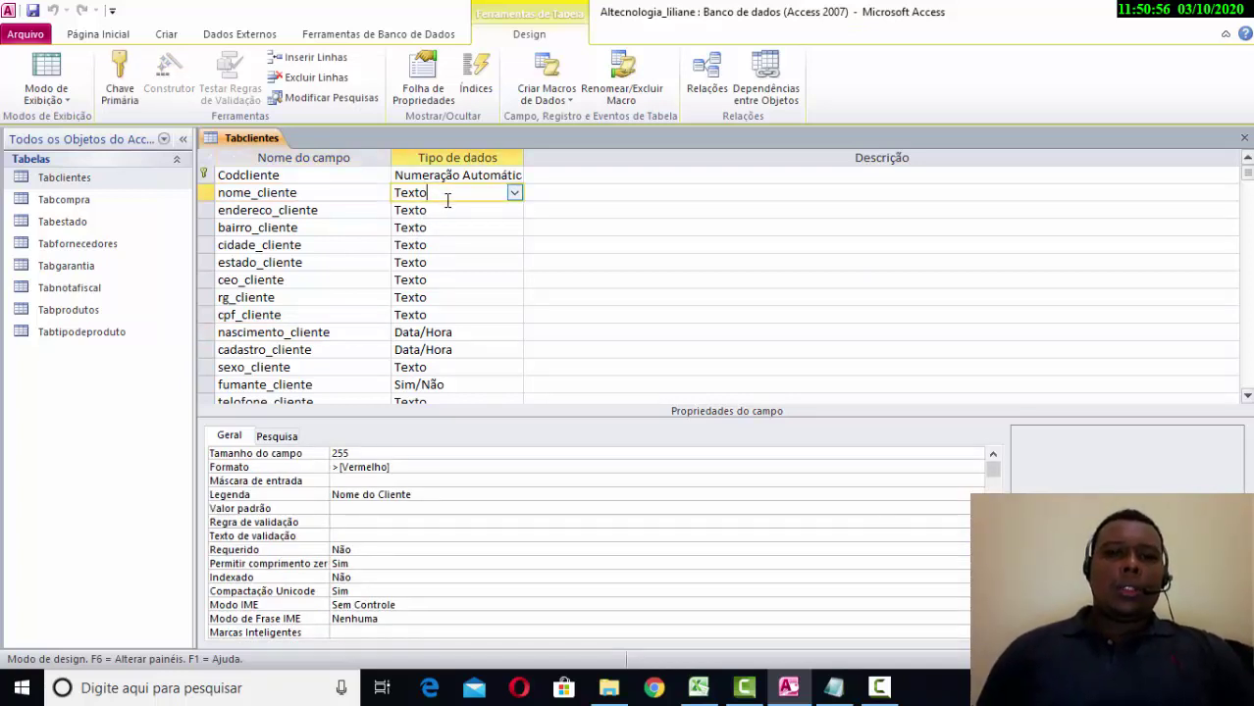
pyautogui.click(345, 192)
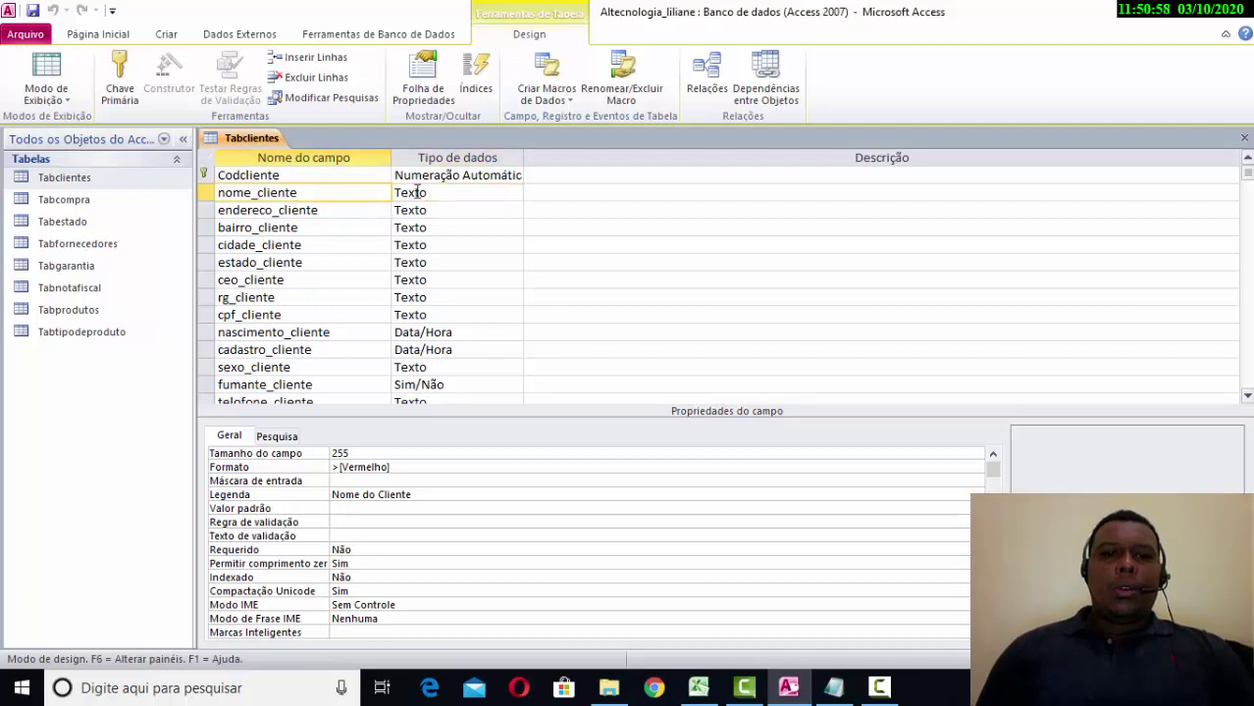
pyautogui.click(430, 193)
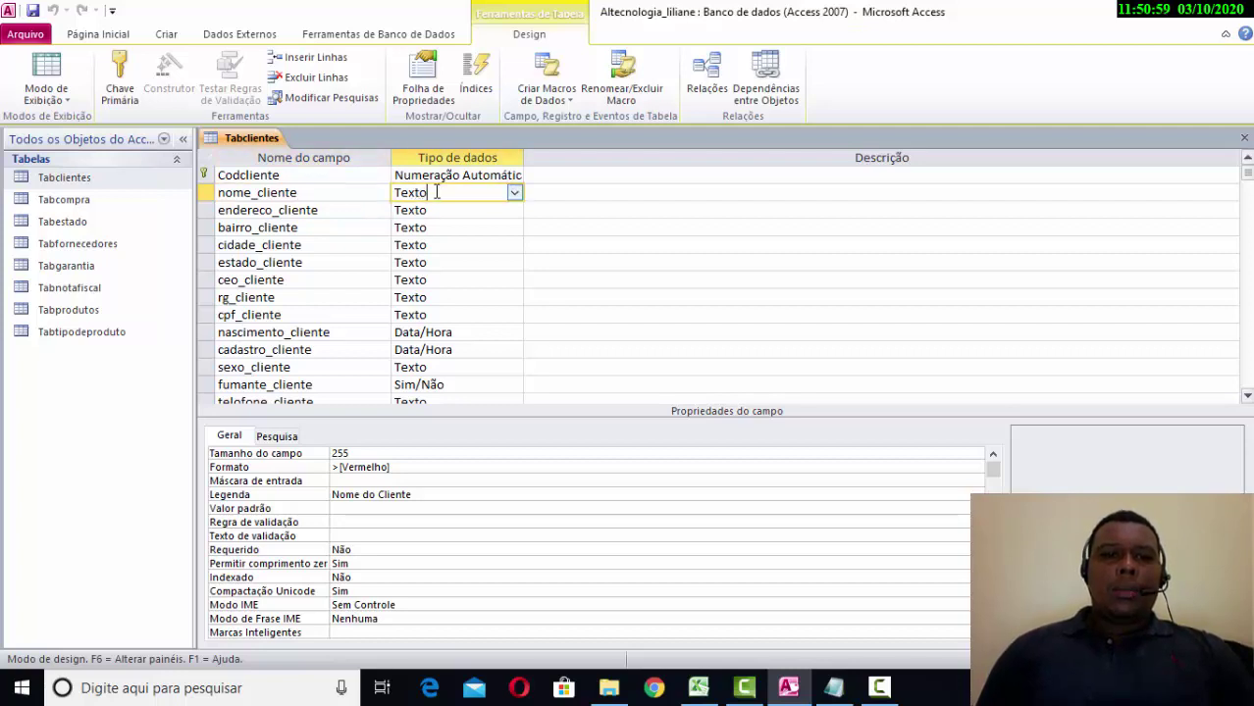
pyautogui.click(371, 192)
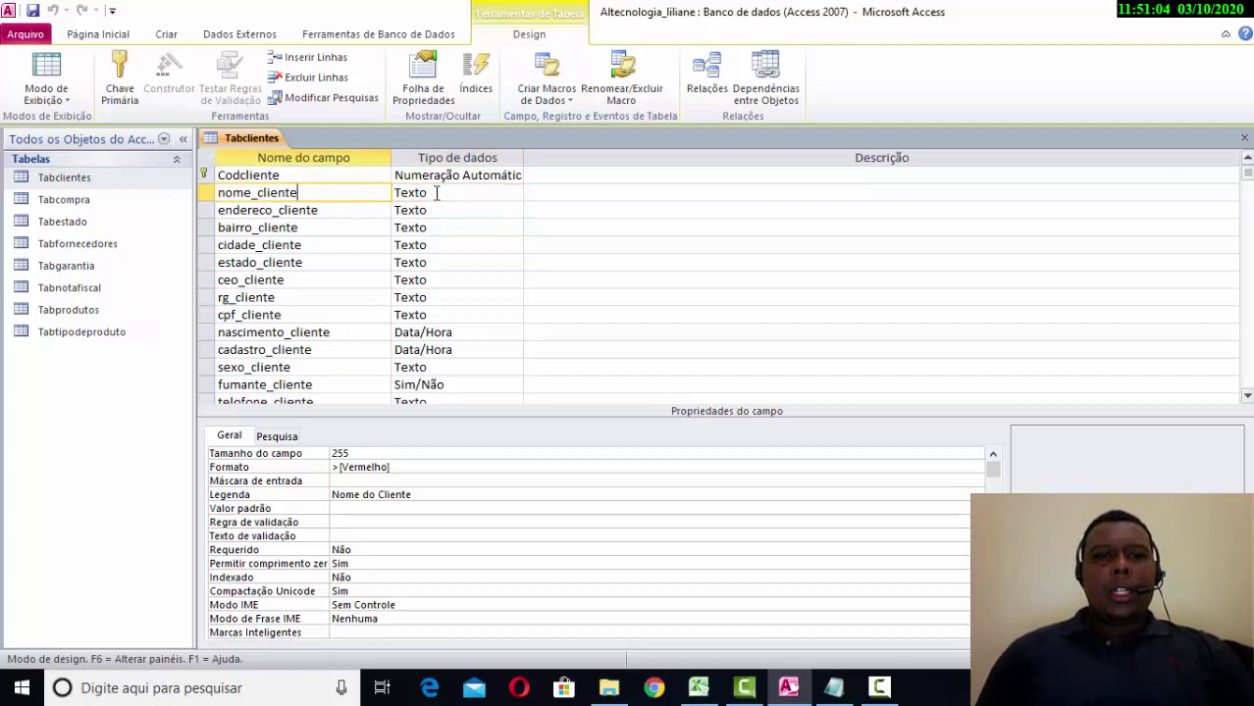
pyautogui.click(438, 194)
pyautogui.click(375, 198)
pyautogui.click(426, 194)
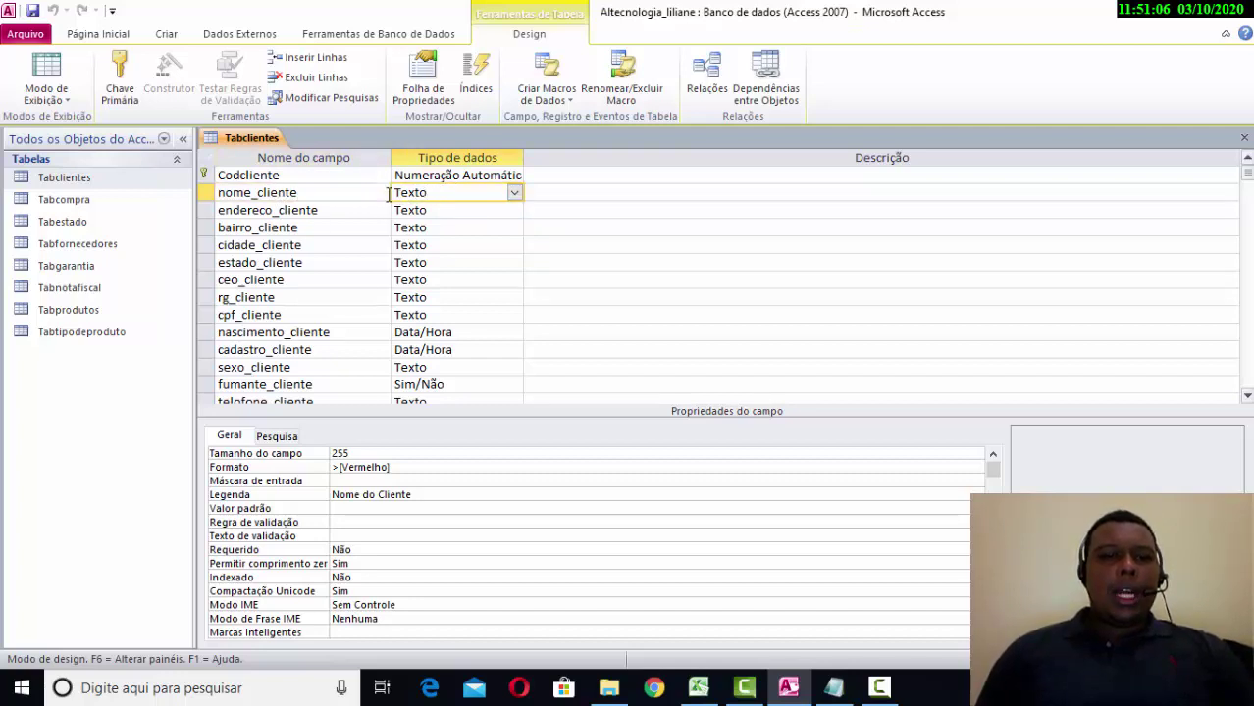
# Compare the data types of the fields from nome_cliente to rg_cliente in Tabclientes.
pyautogui.click(388, 195)
pyautogui.click(453, 279)
pyautogui.click(654, 281)
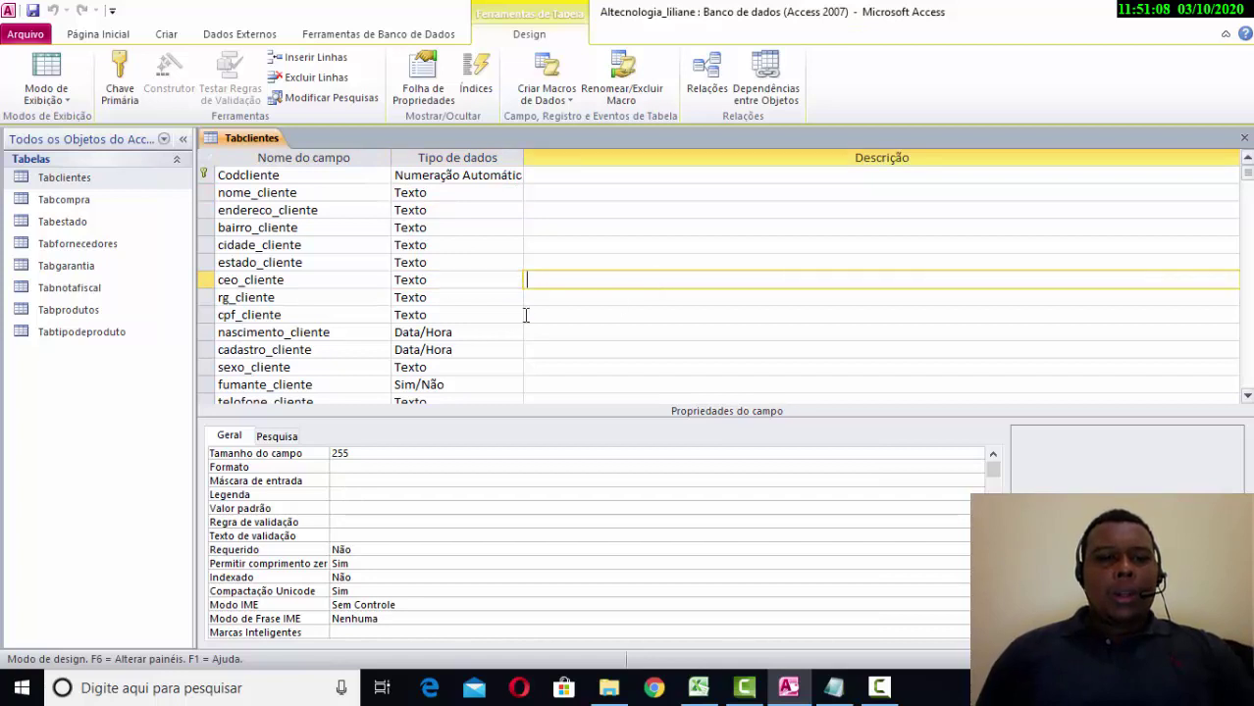
pyautogui.click(514, 279)
pyautogui.click(495, 265)
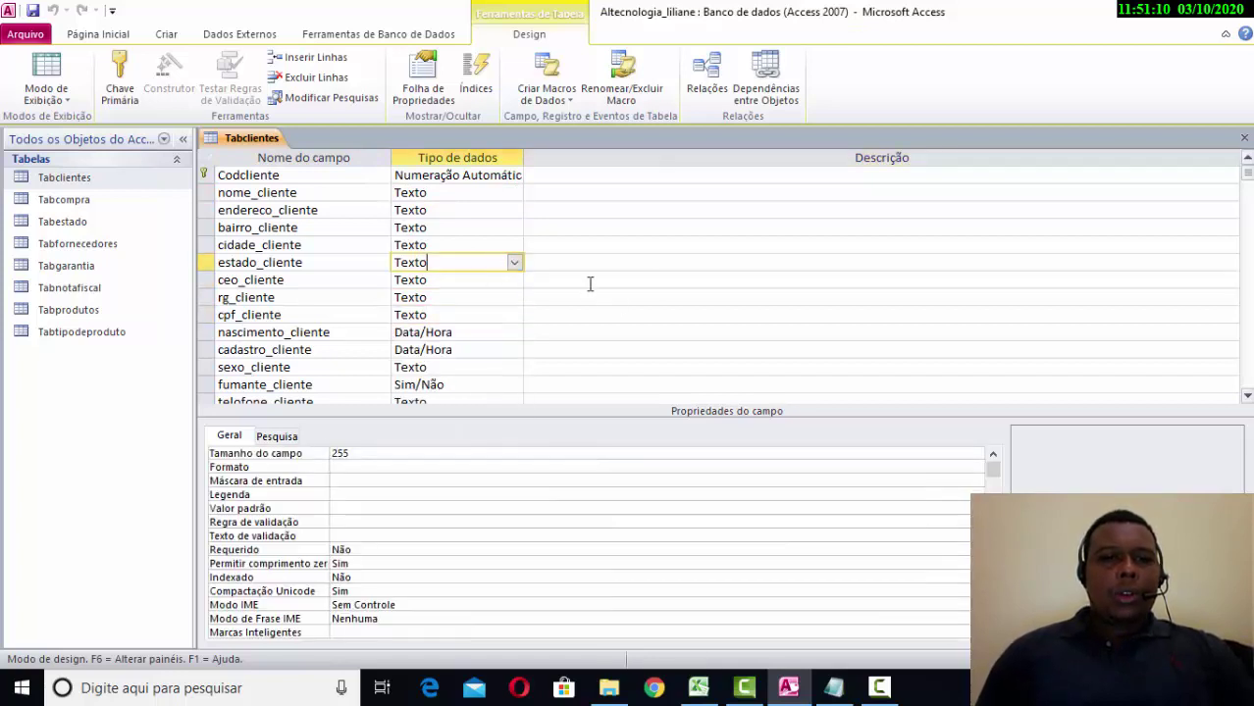
pyautogui.click(485, 297)
pyautogui.click(486, 280)
pyautogui.click(469, 227)
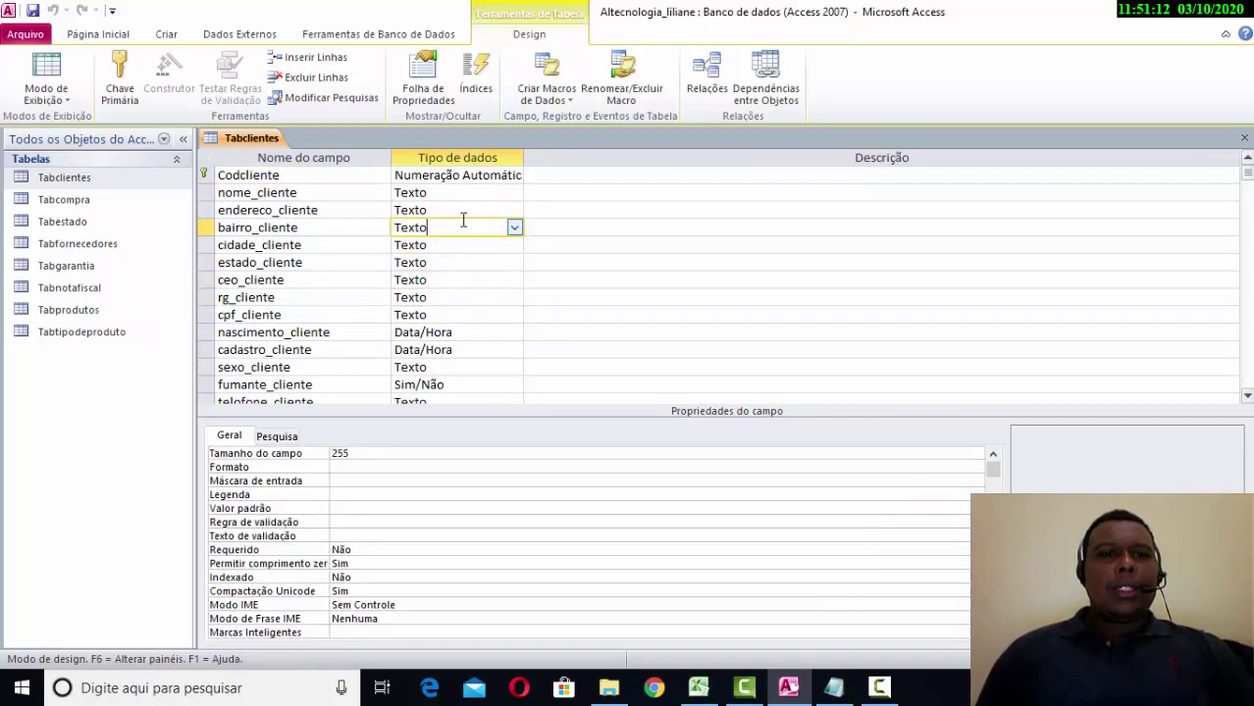
# Set the field size of the nome_cliente field to 155.
pyautogui.click(329, 197)
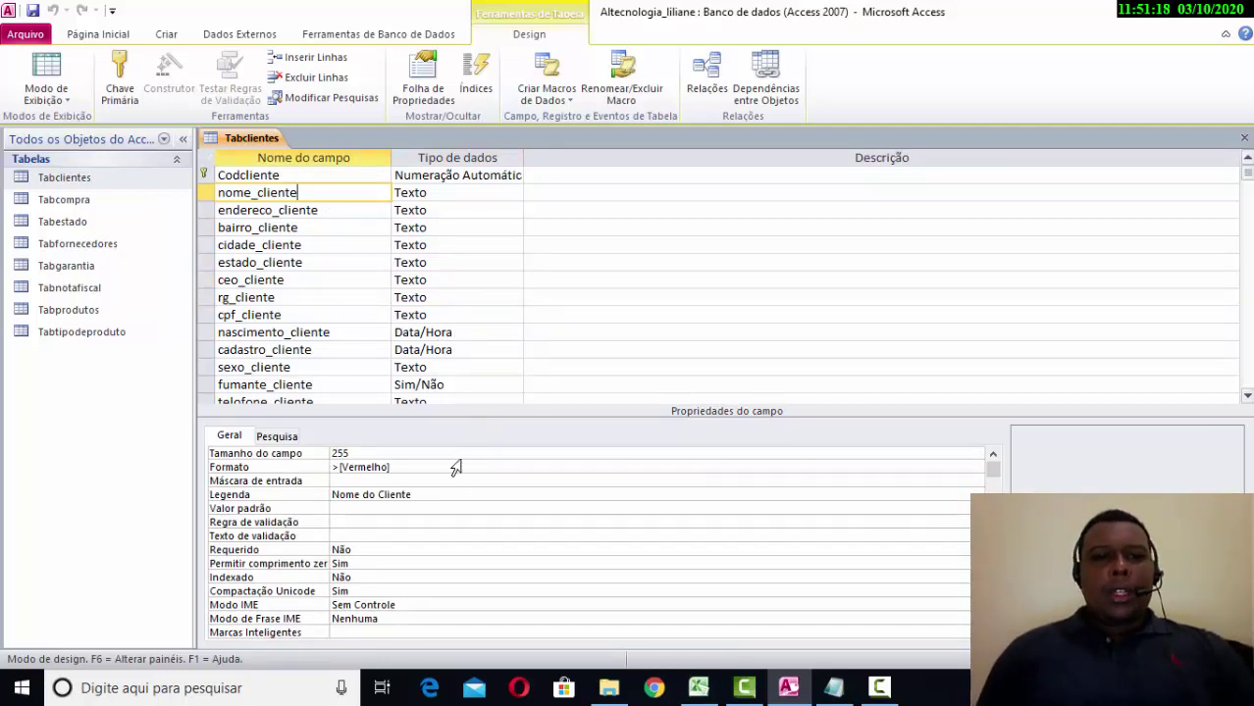
pyautogui.moveTo(445, 453); pyautogui.dragTo(336, 468)
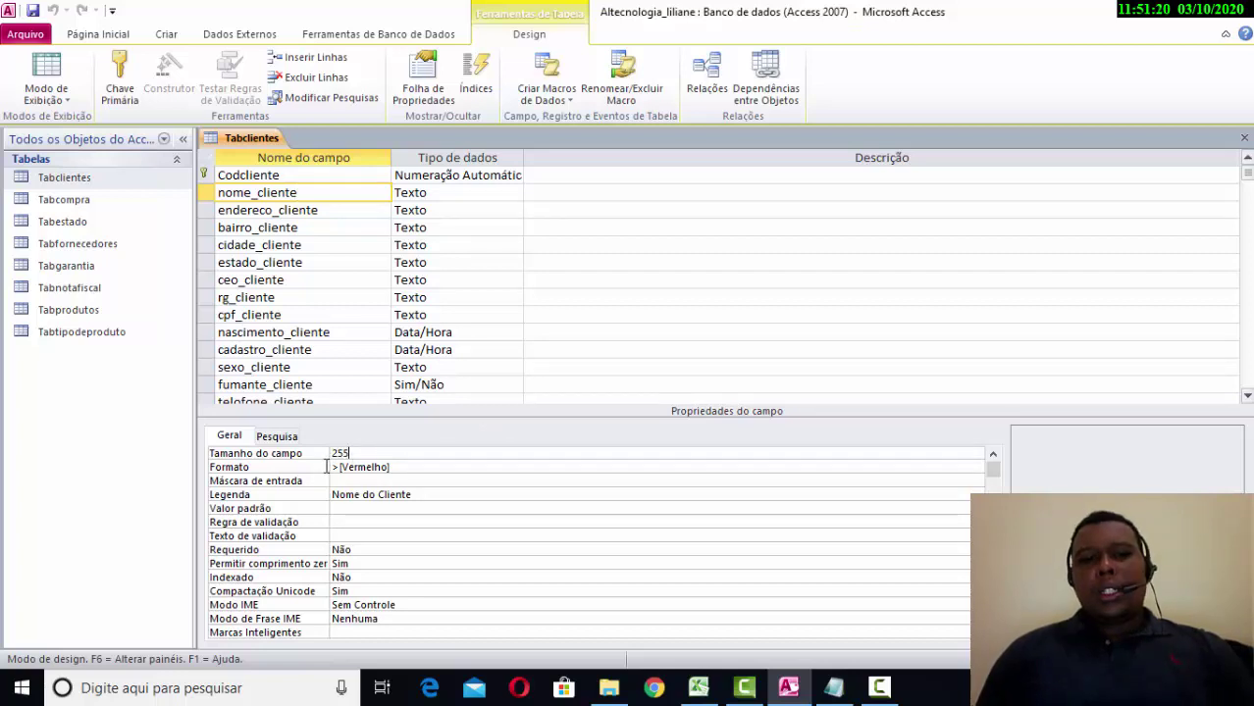
pyautogui.click(359, 452)
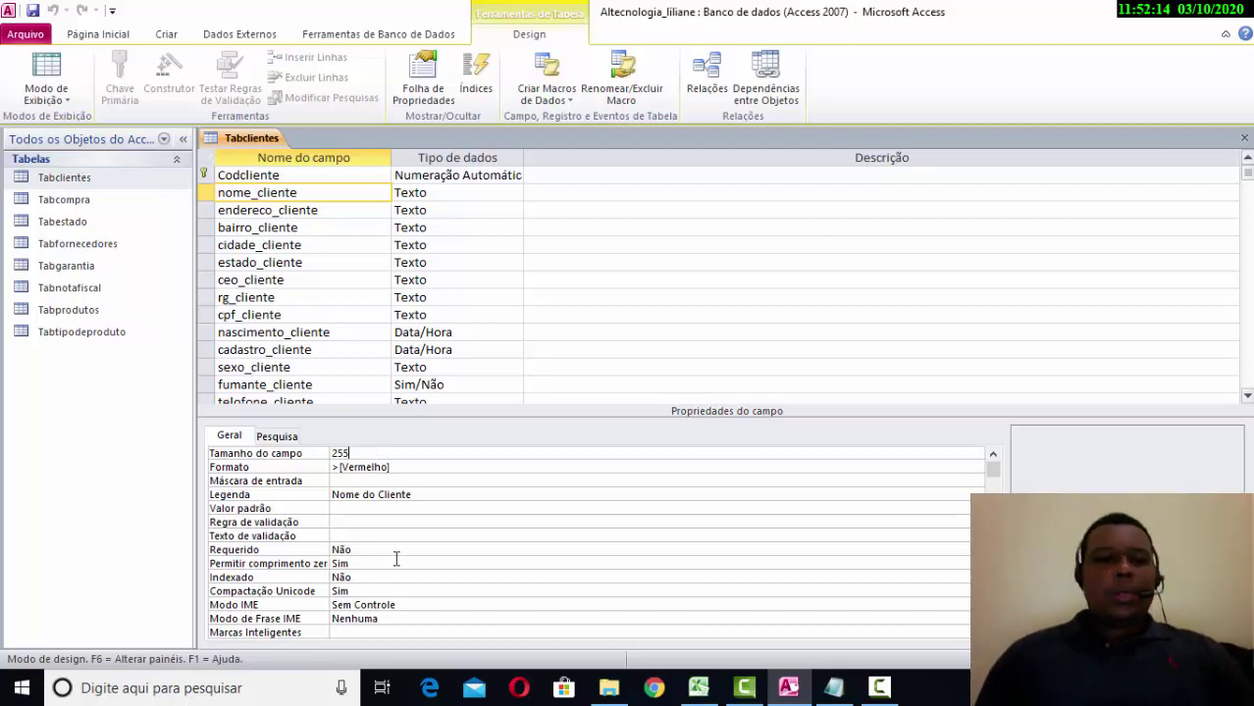
pyautogui.click(304, 452)
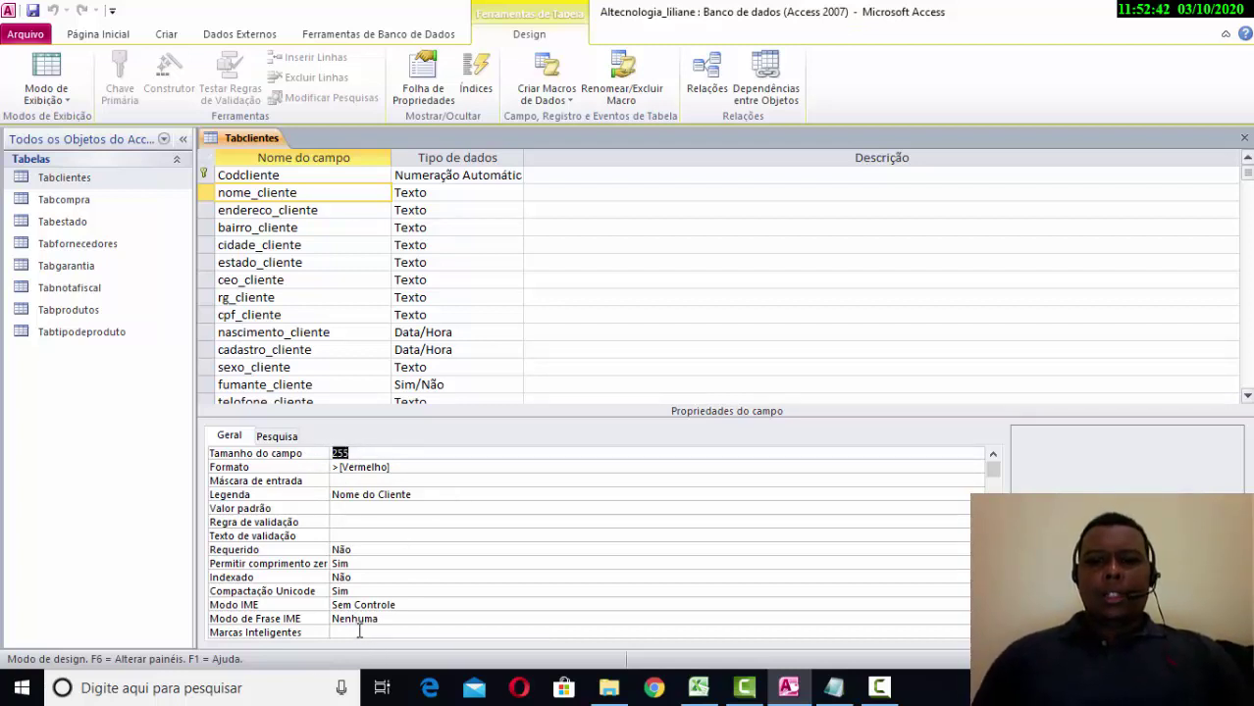
pyautogui.write('155')
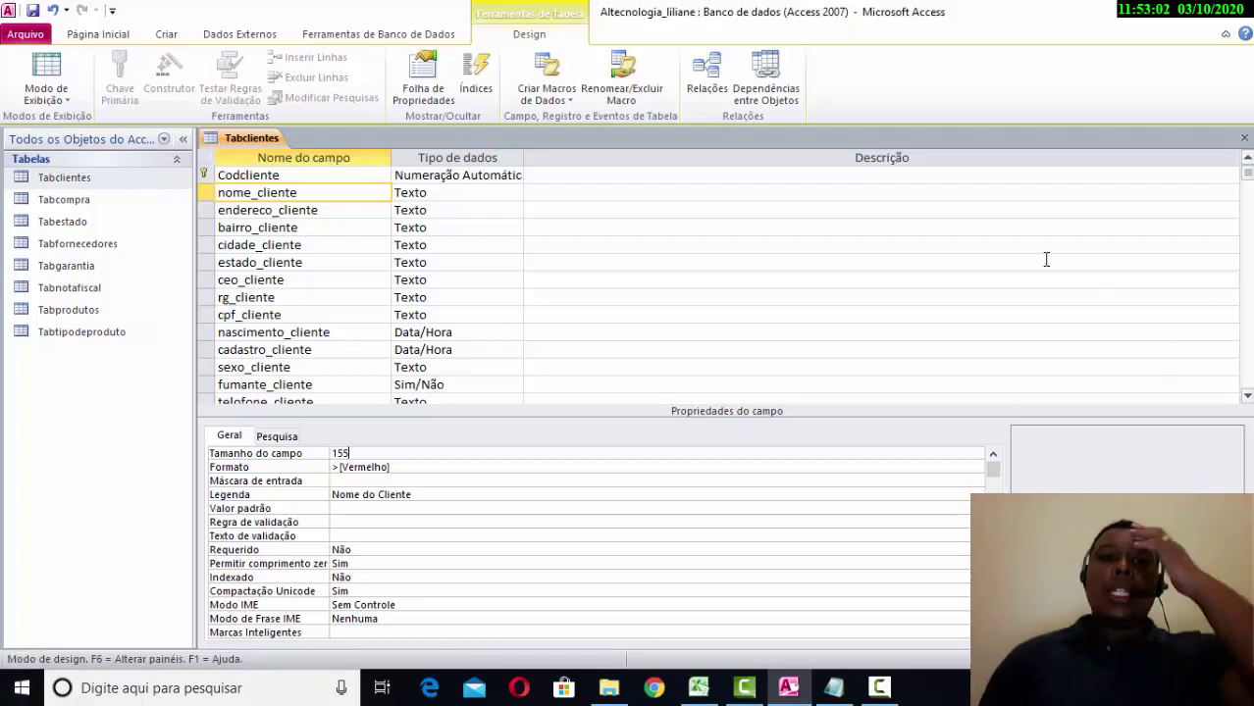
# Examine the format of the nome_cliente field, including its > symbol and color code, and the field's caption.
pyautogui.click(425, 468)
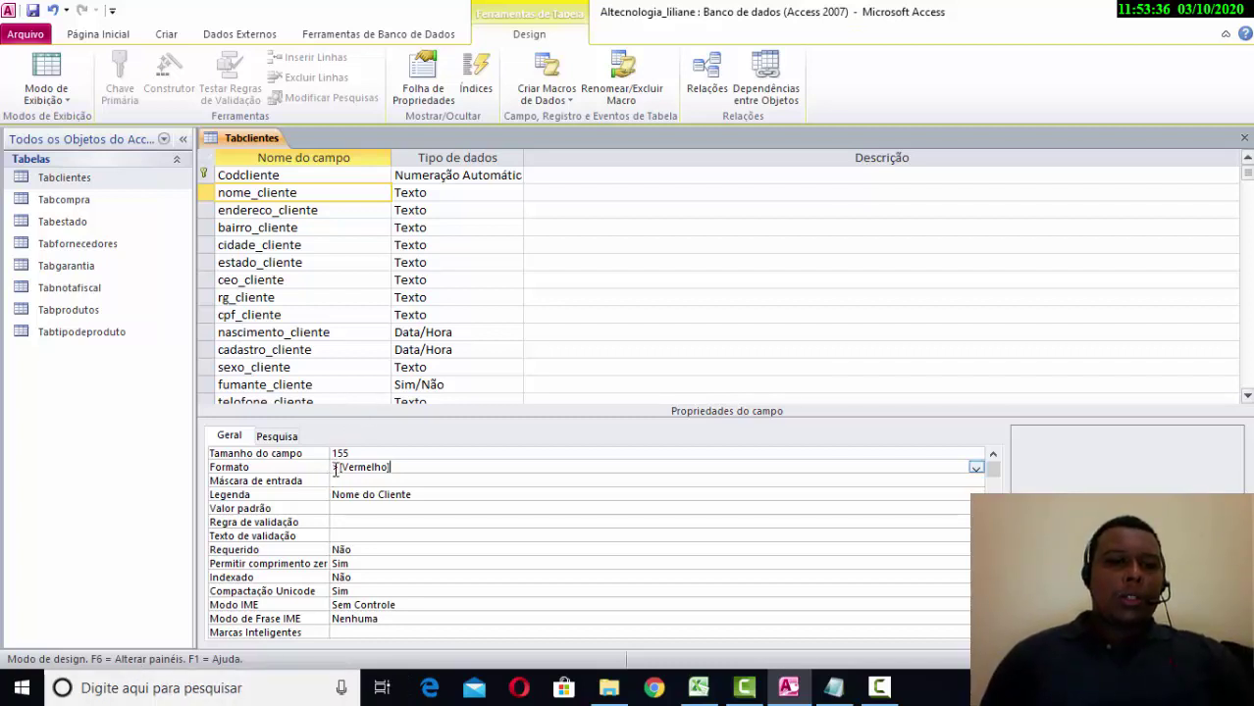
pyautogui.moveTo(340, 464); pyautogui.dragTo(325, 461)
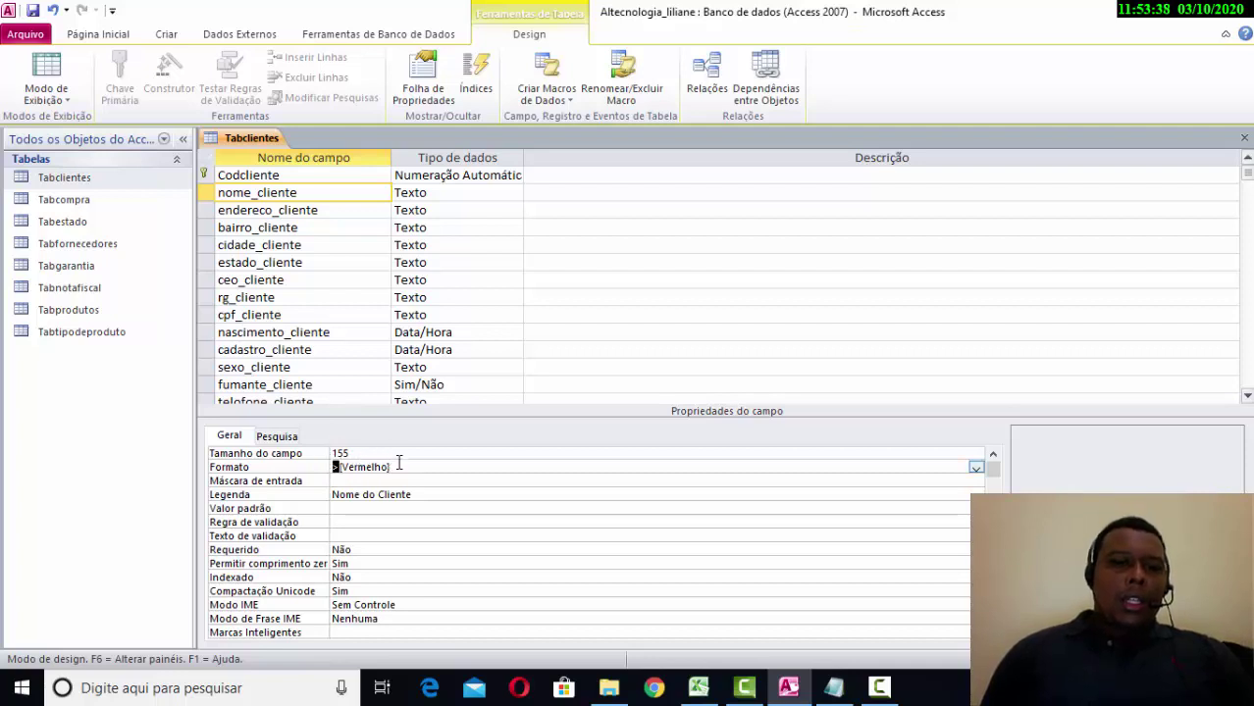
pyautogui.click(401, 466)
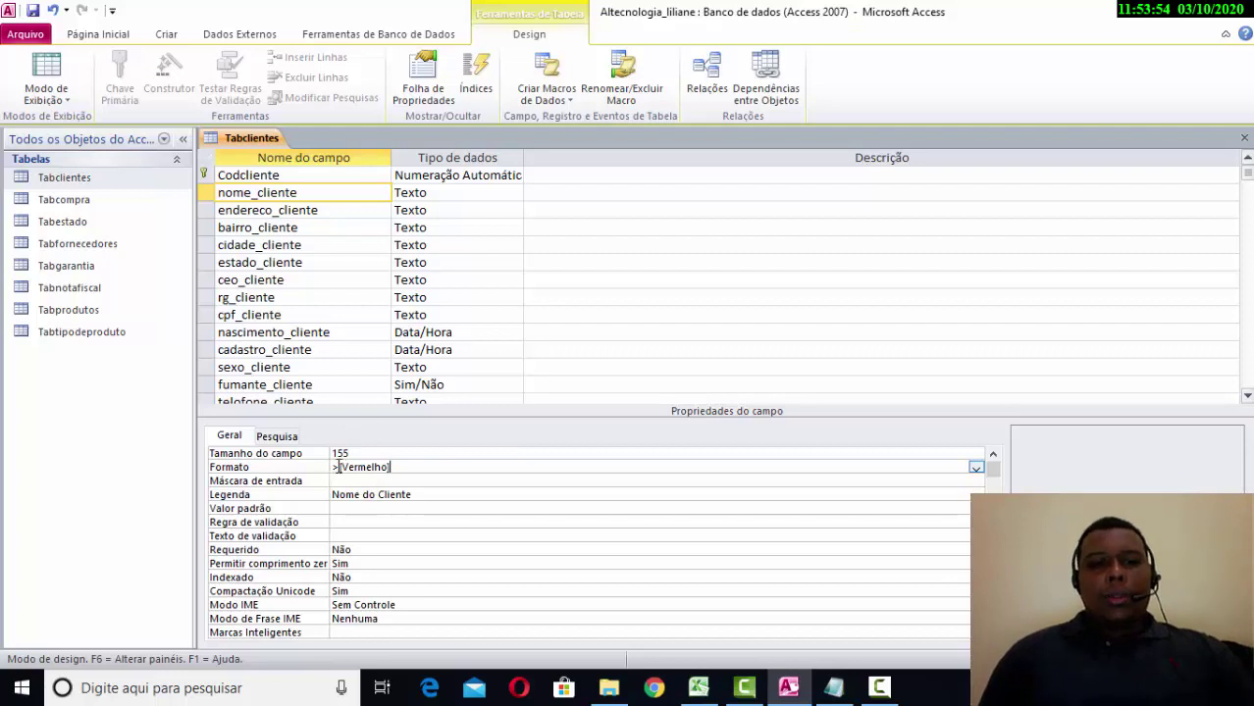
pyautogui.moveTo(340, 467); pyautogui.dragTo(330, 466)
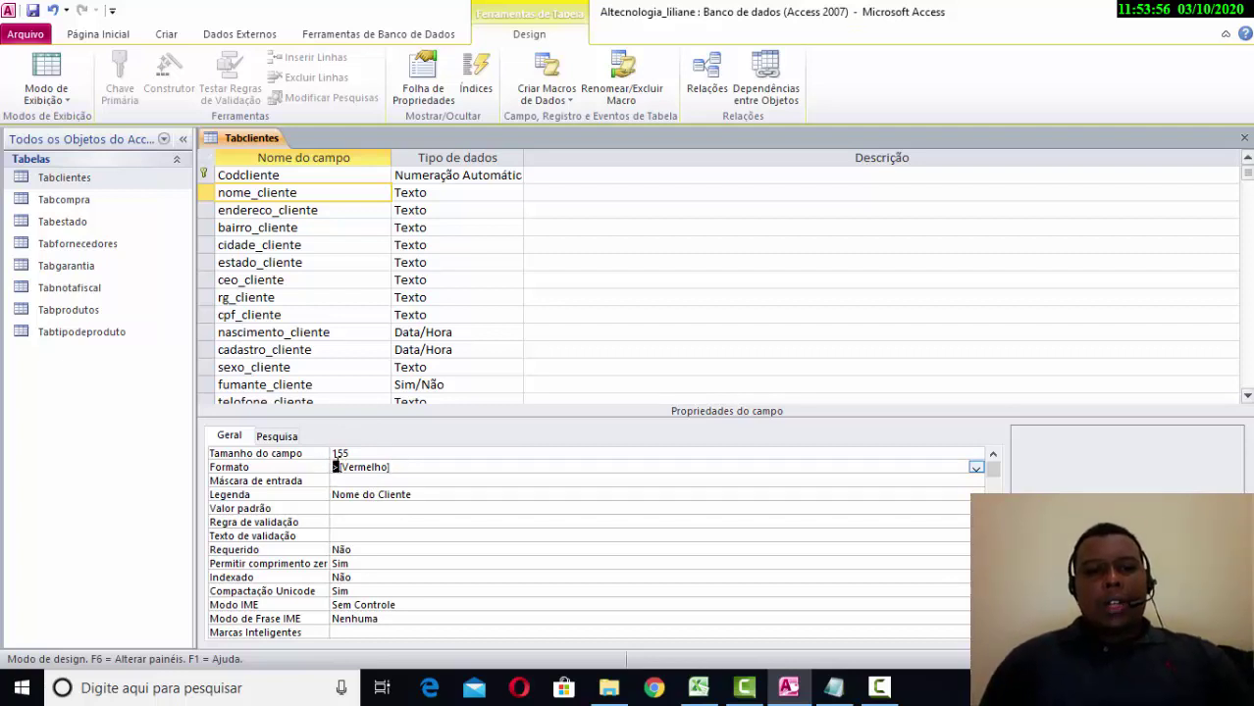
pyautogui.click(390, 469)
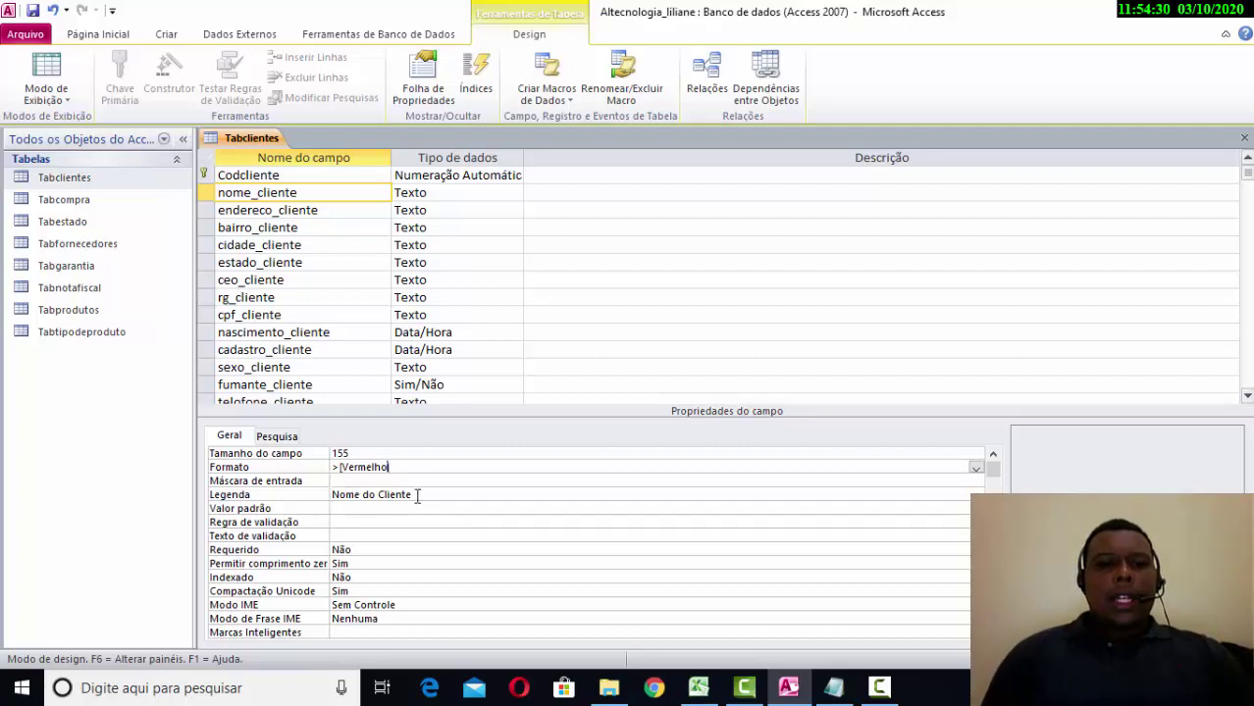
pyautogui.moveTo(417, 496); pyautogui.dragTo(346, 495)
pyautogui.click(451, 495)
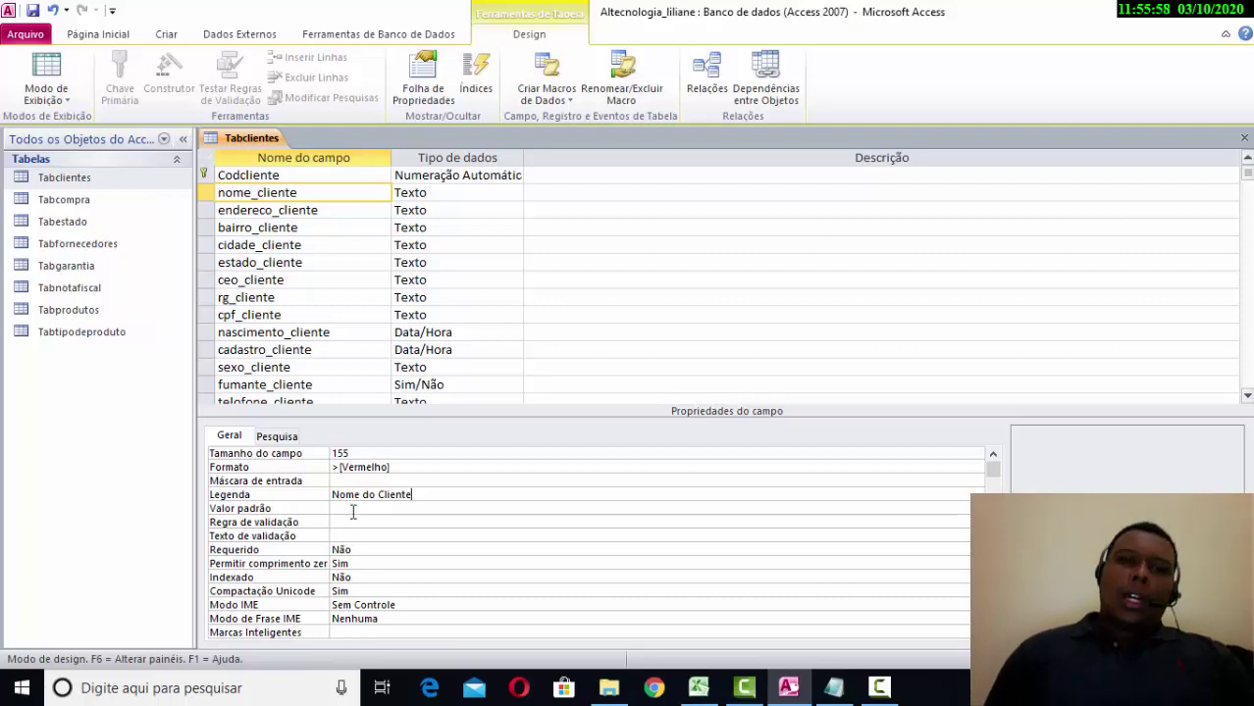
# Correct the misspelled phone field name near the end of Tabclientes to telefone_cliente.
pyautogui.scroll(-1, 319, 328)
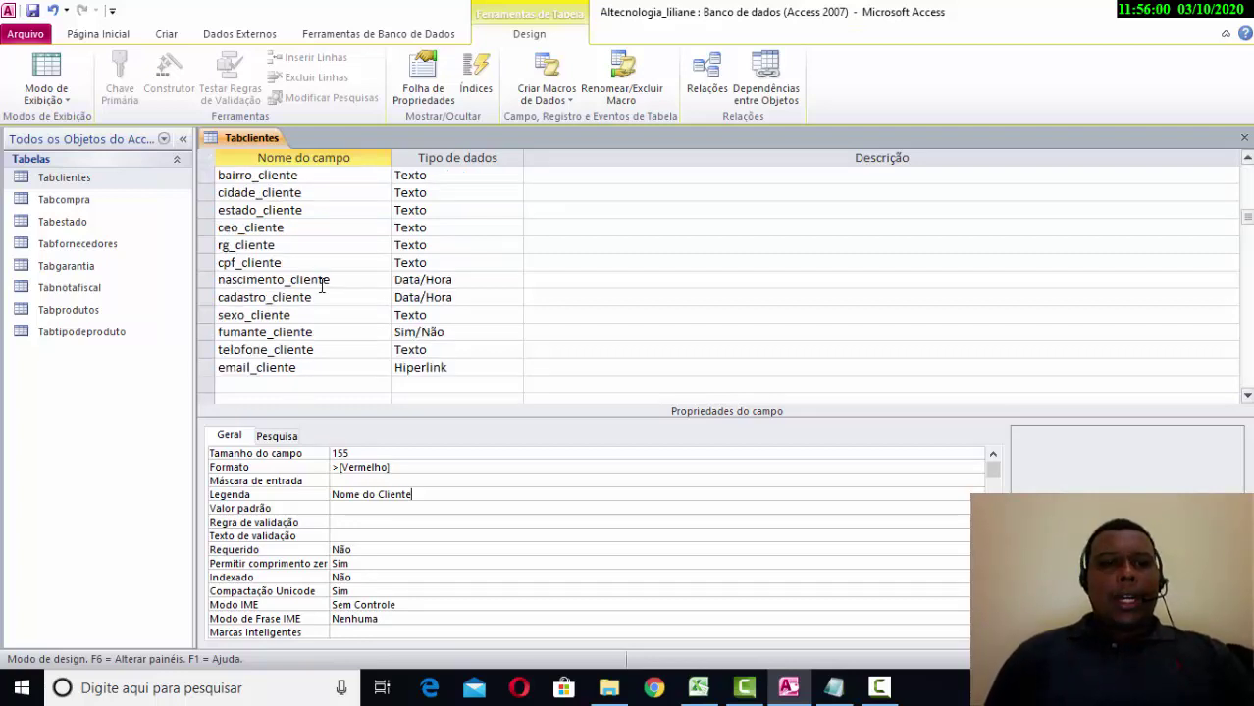
pyautogui.scroll(1, 317, 284)
pyautogui.scroll(-1, 316, 269)
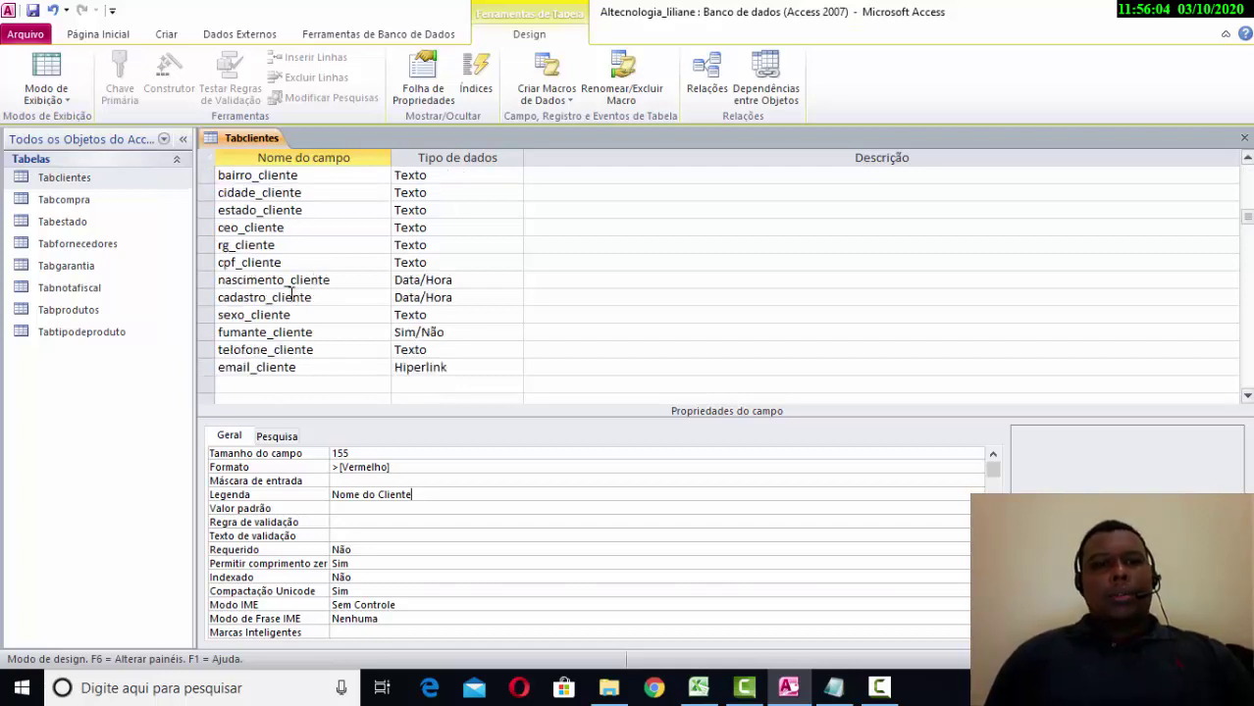
pyautogui.click(300, 349)
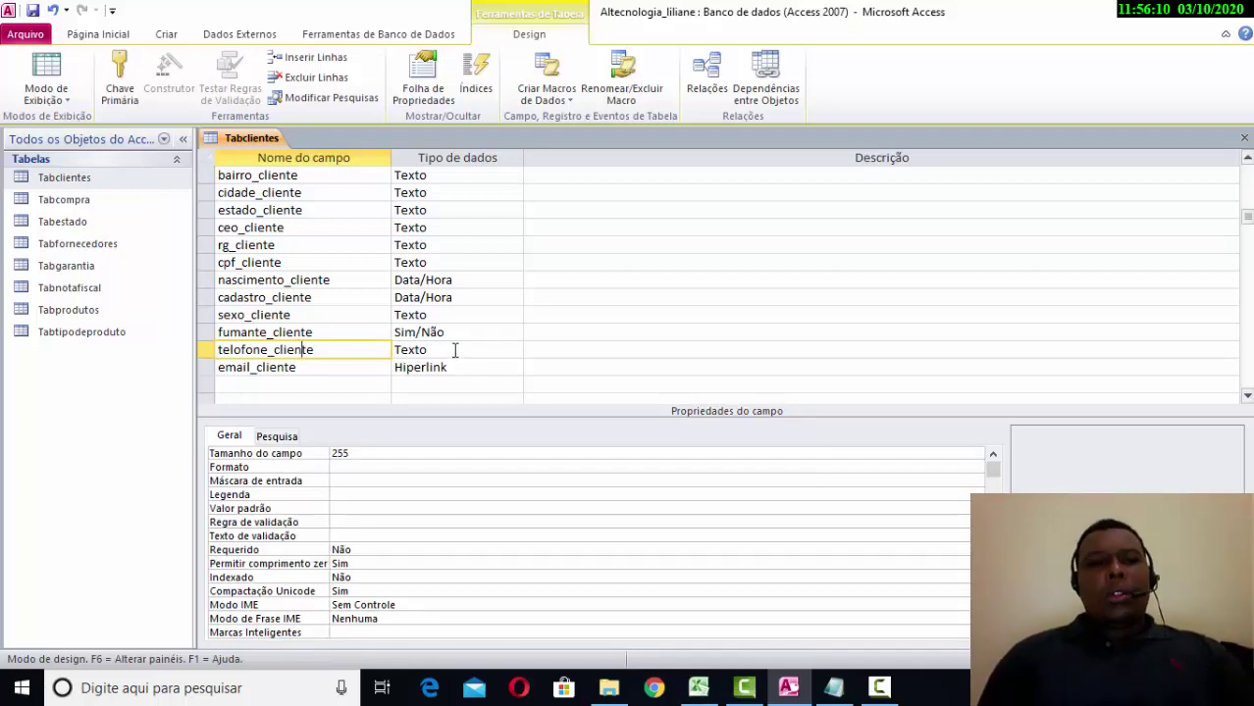
pyautogui.click(374, 353)
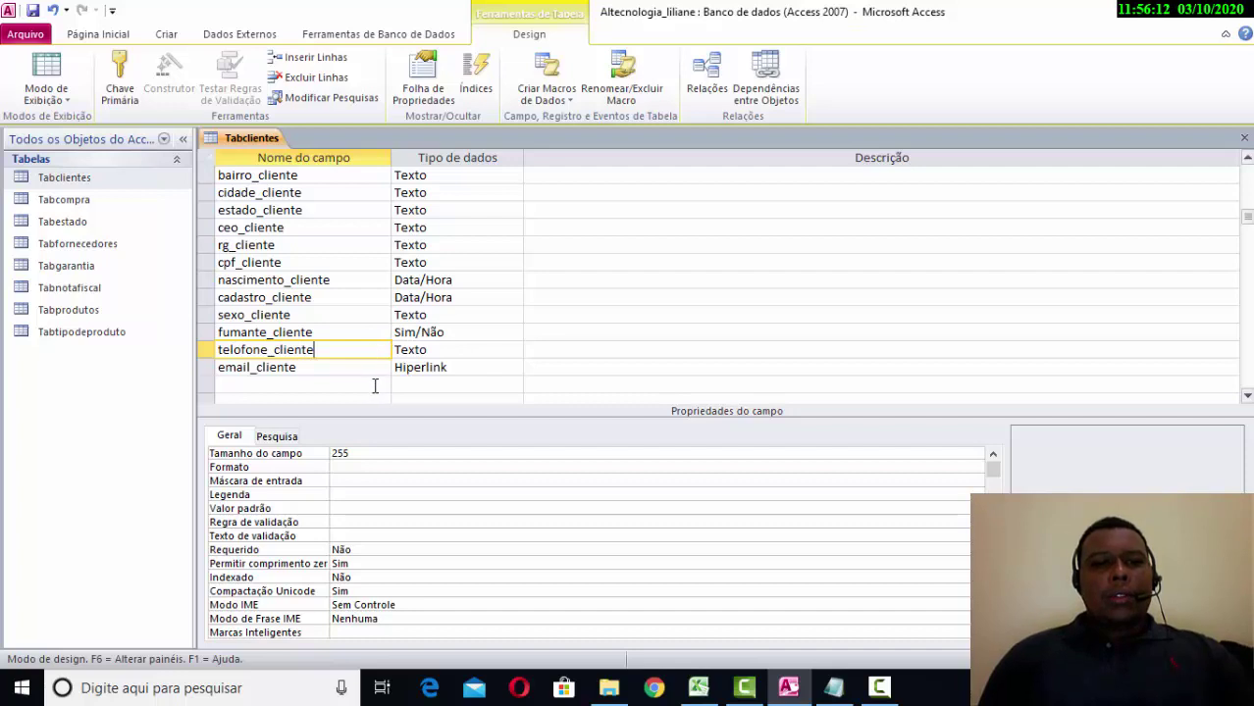
pyautogui.click(231, 350)
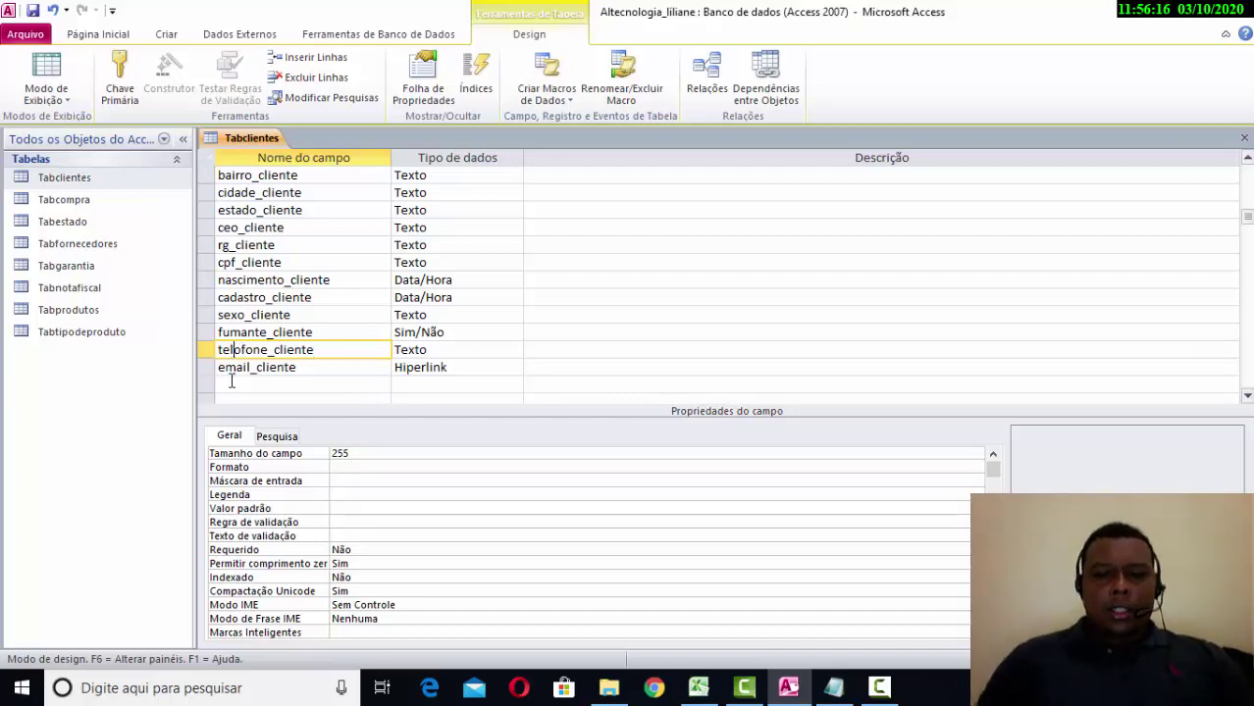
pyautogui.press('Delete')
pyautogui.write('e')
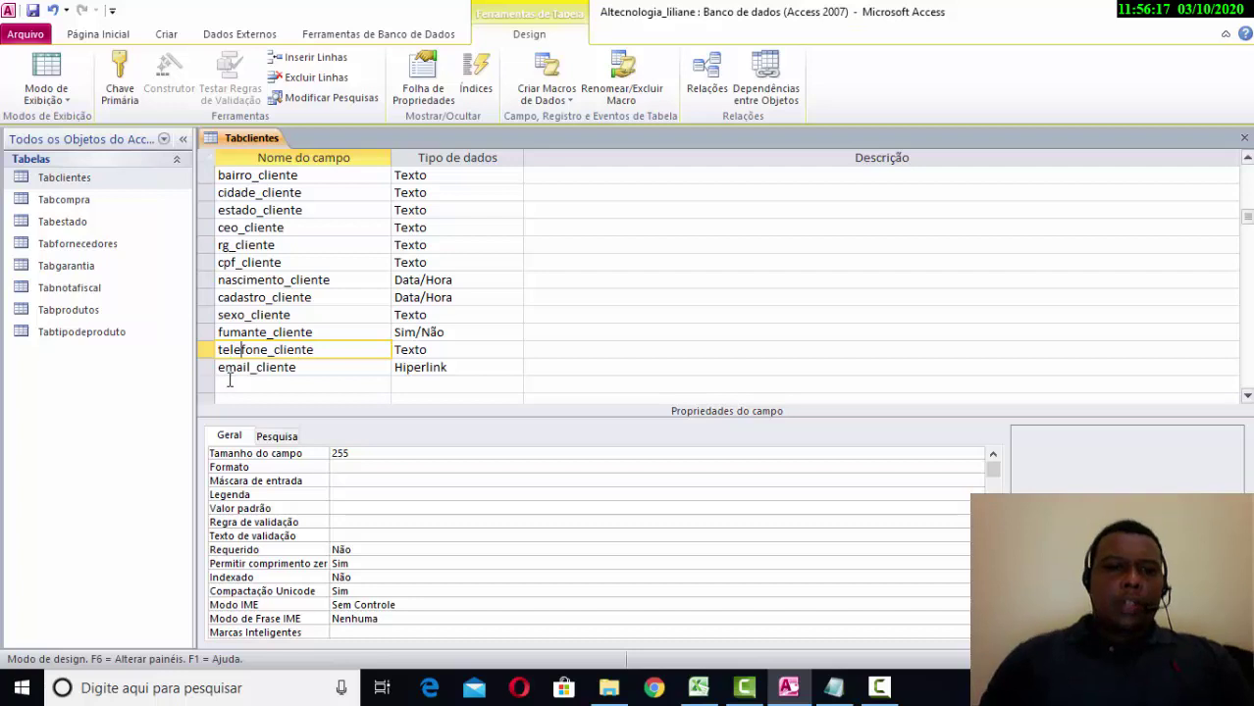
# Try (21) as the default value of the telefone_cliente field and clear it again.
pyautogui.click(345, 507)
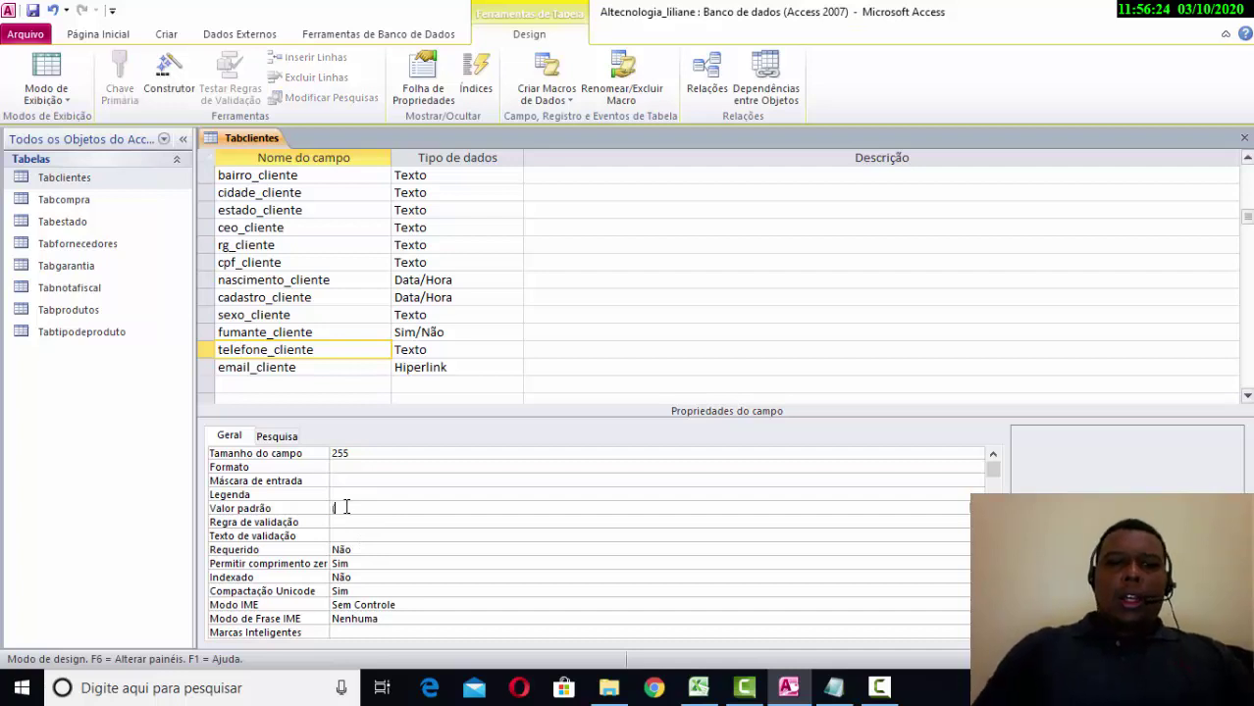
pyautogui.write('(21')
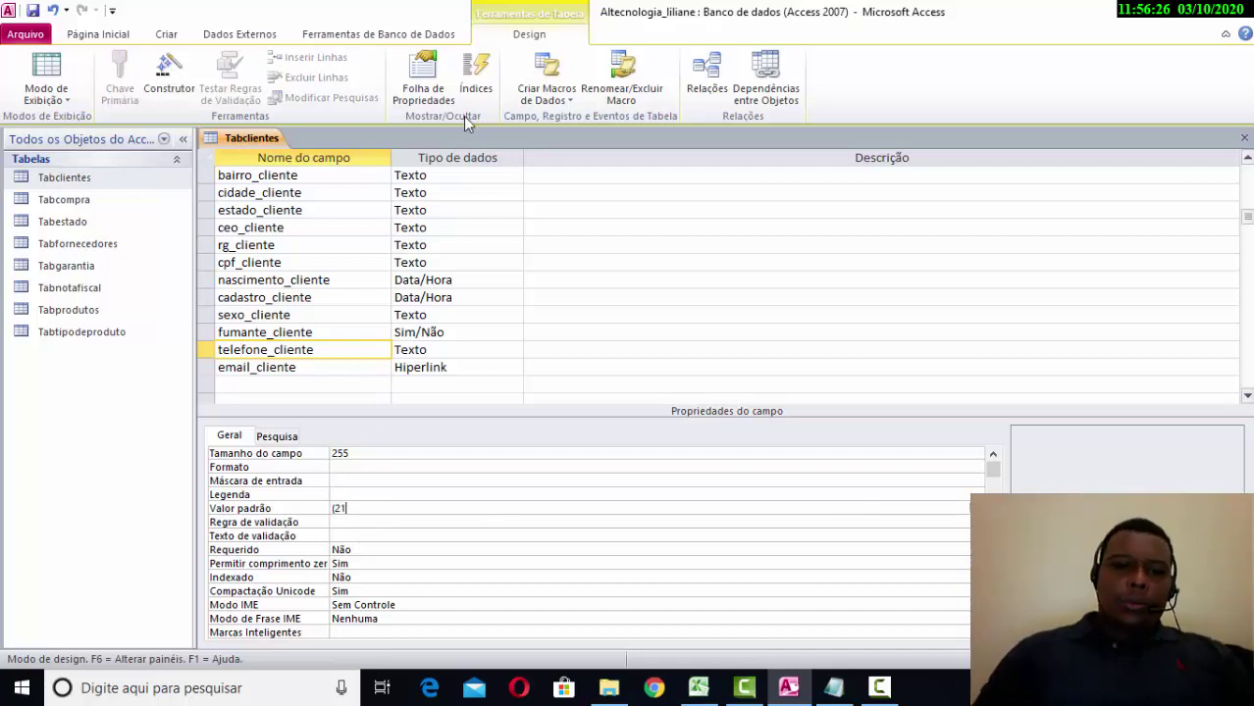
pyautogui.write(')')
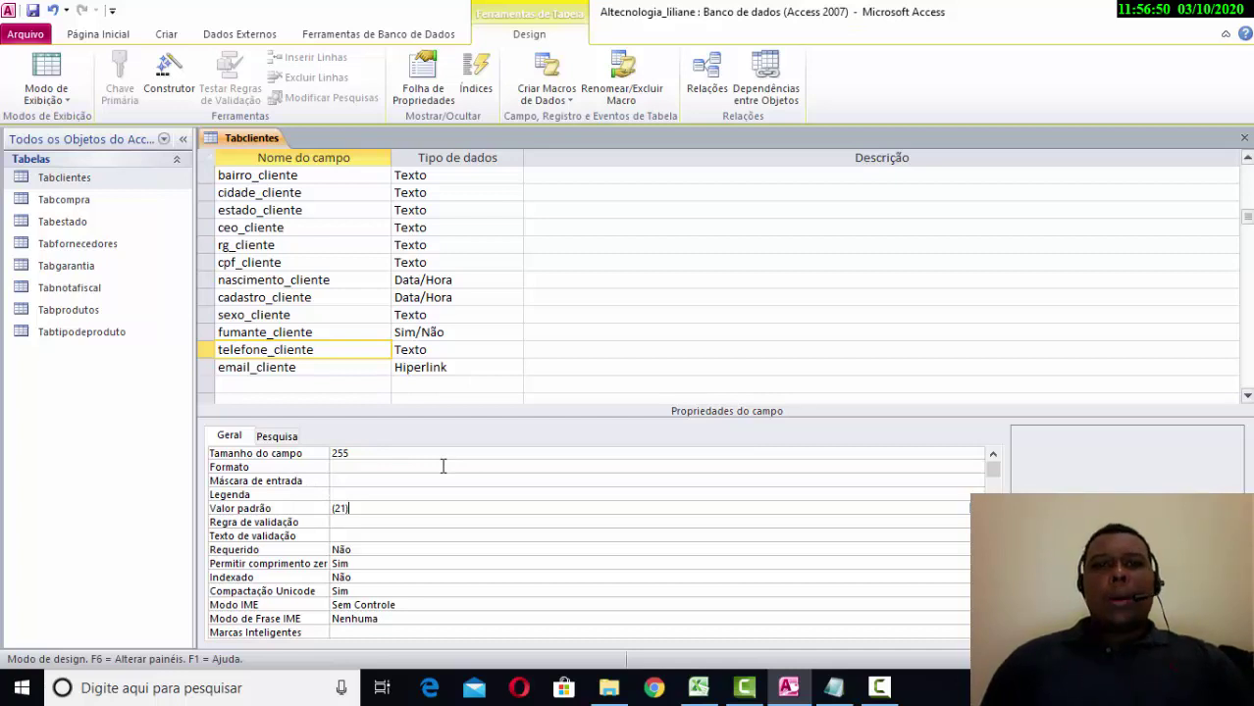
pyautogui.press('BackSpace')
pyautogui.press('BackSpace')
pyautogui.press('BackSpace')
pyautogui.press('BackSpace')
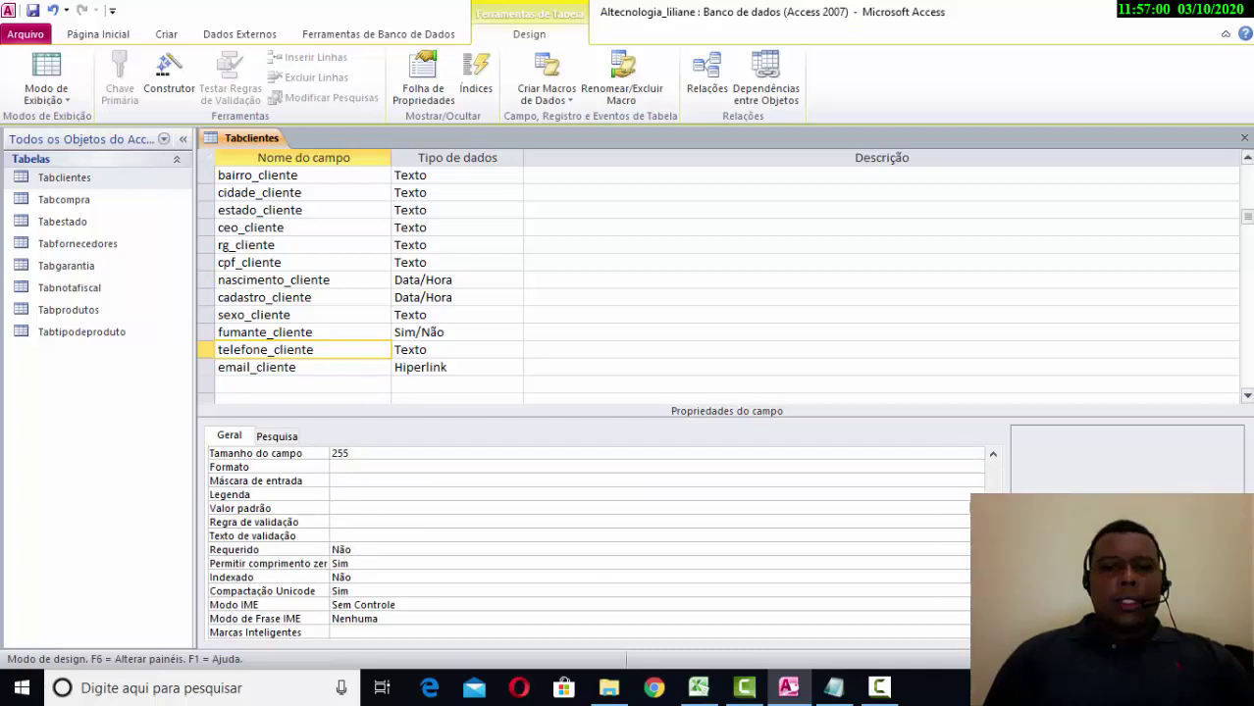
pyautogui.scroll(-1, 594, 544)
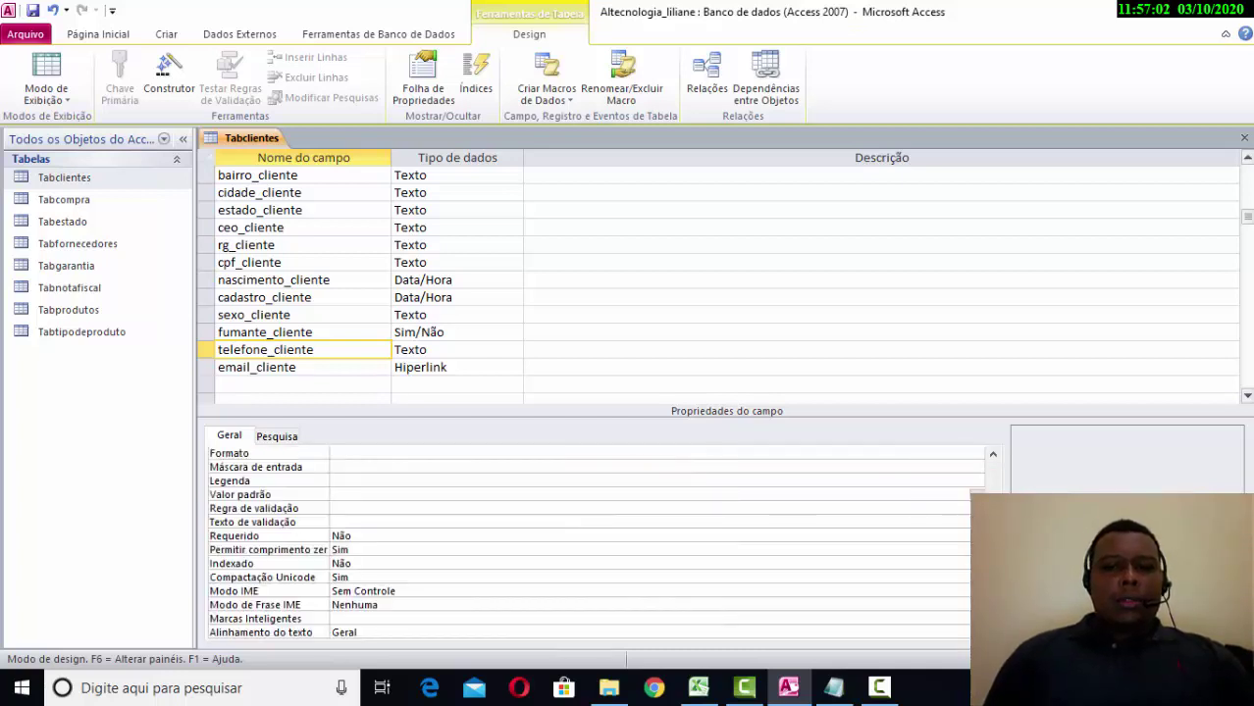
pyautogui.scroll(1, 579, 535)
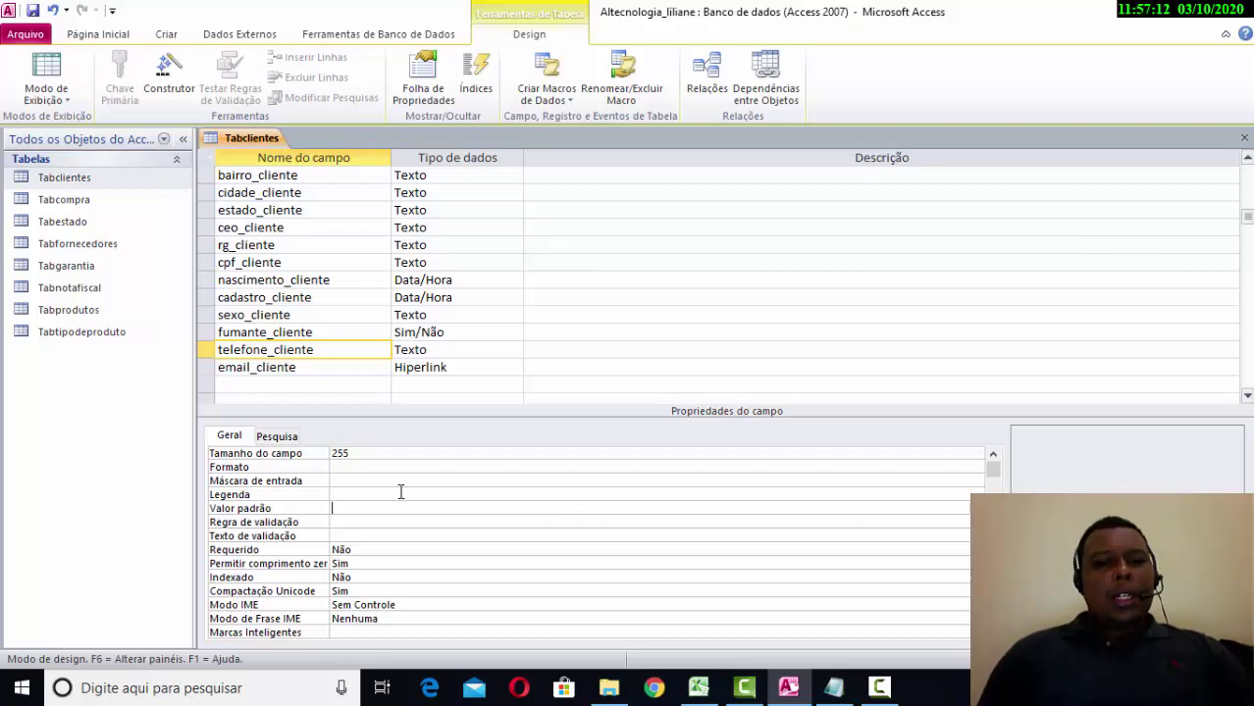
pyautogui.click(373, 457)
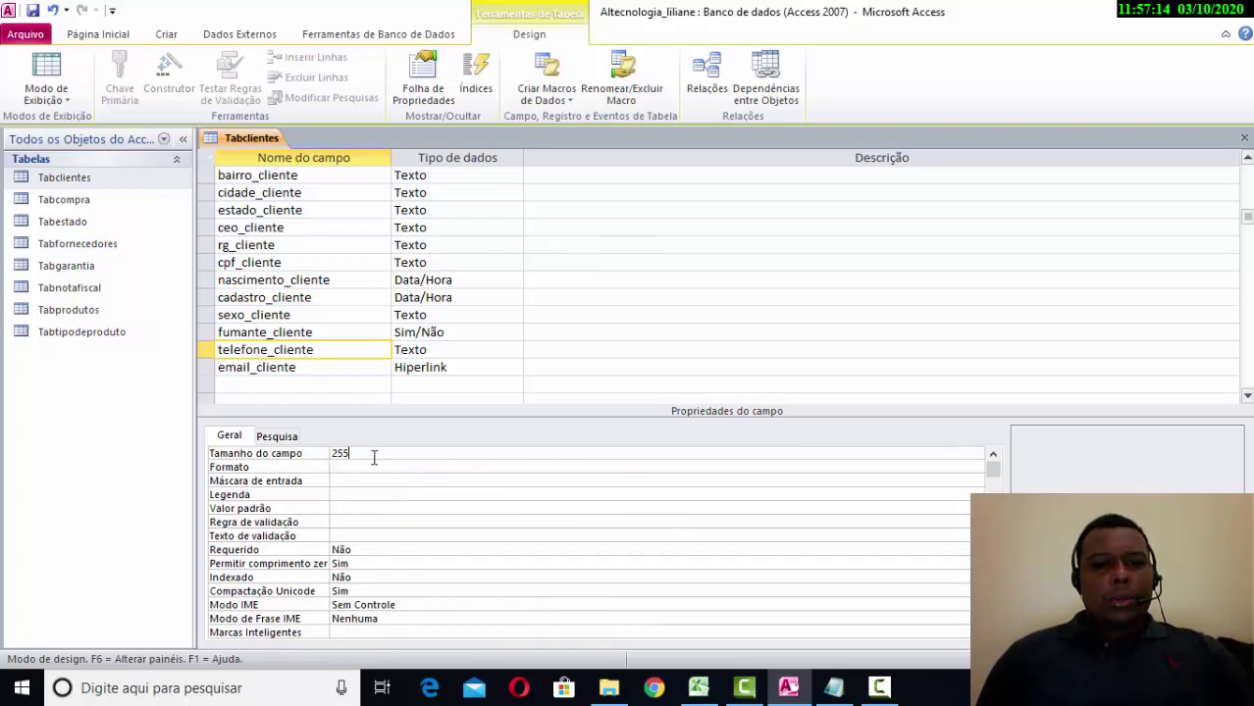
# Try setting the Requerido property of the nome_cliente field to Sim and return it to Não.
pyautogui.click(405, 175)
pyautogui.scroll(1, 405, 324)
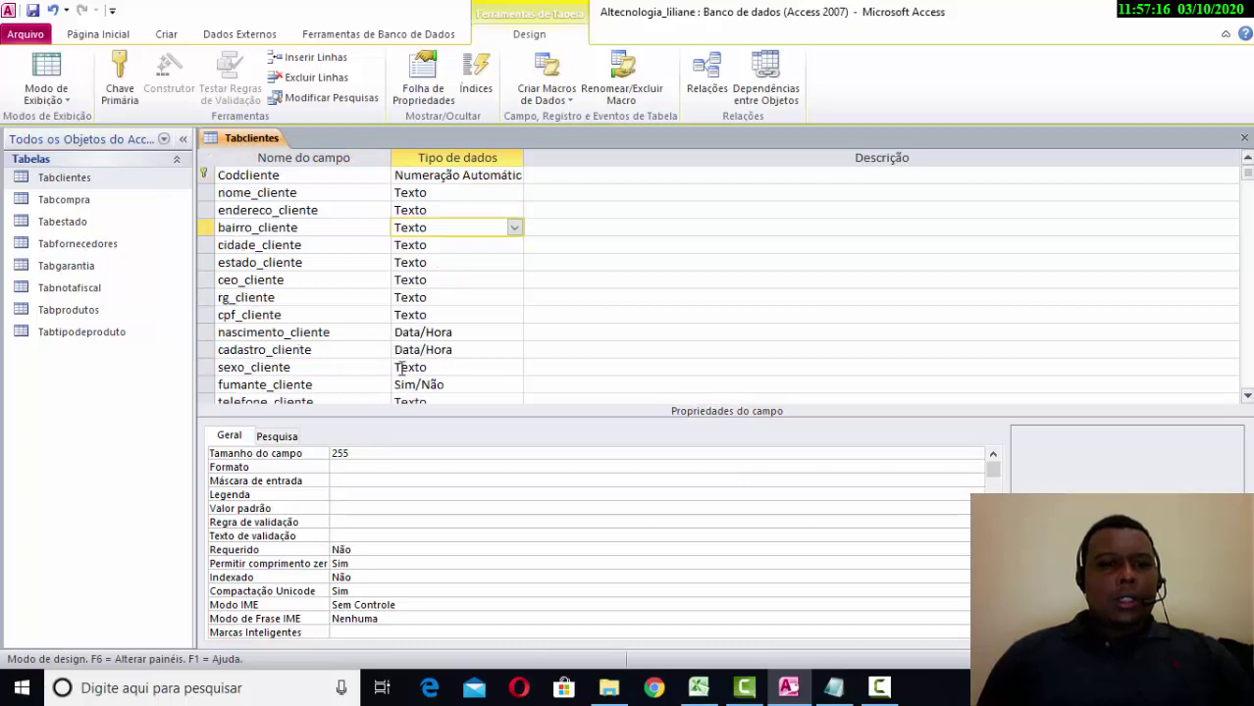
pyautogui.click(344, 192)
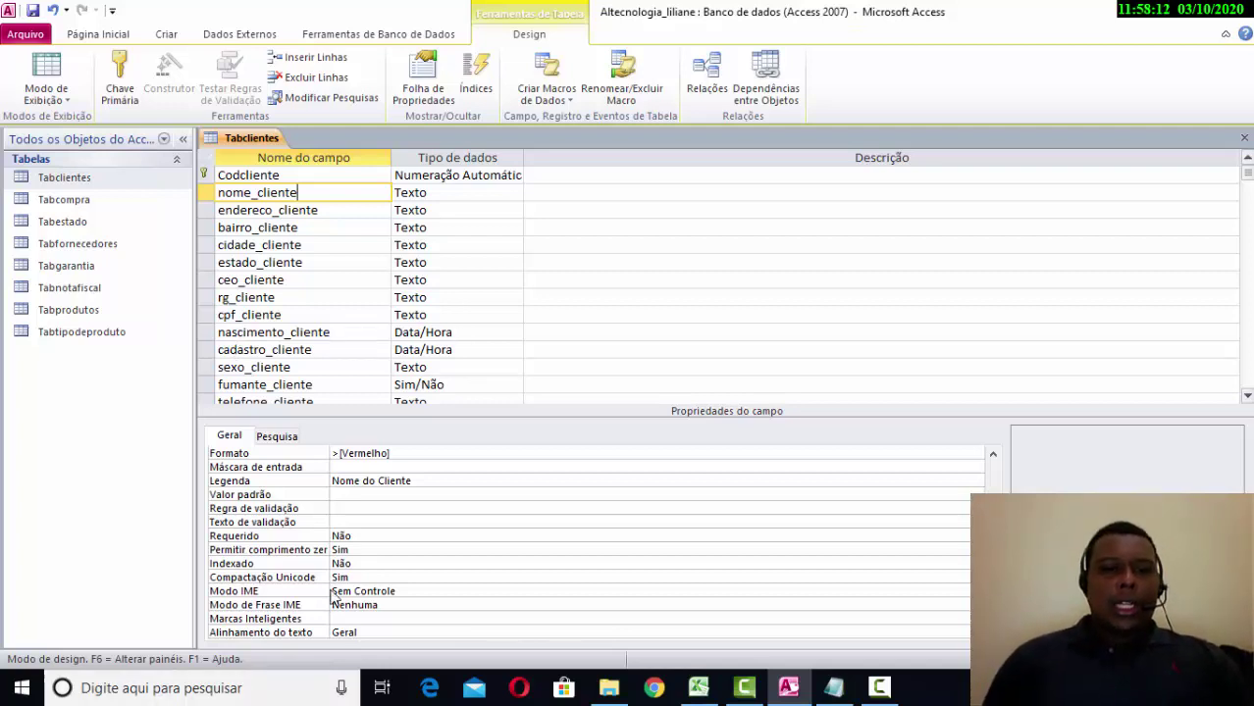
pyautogui.click(363, 536)
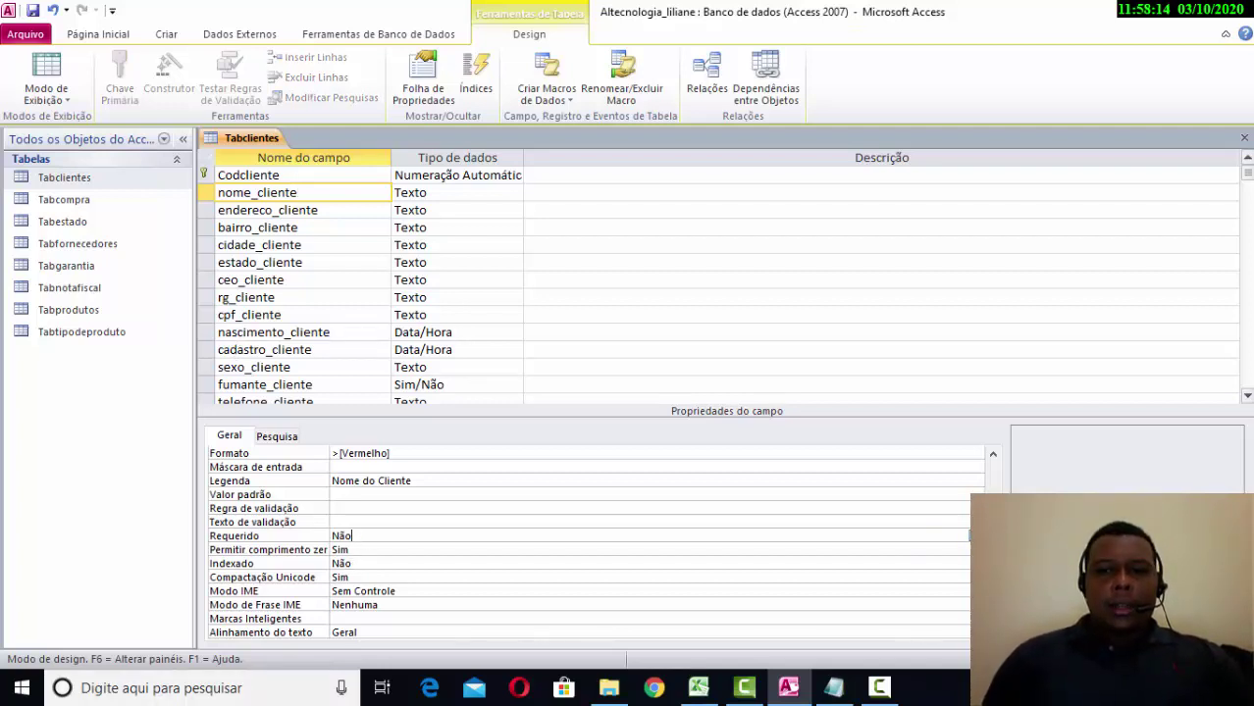
pyautogui.click(976, 536)
pyautogui.click(683, 552)
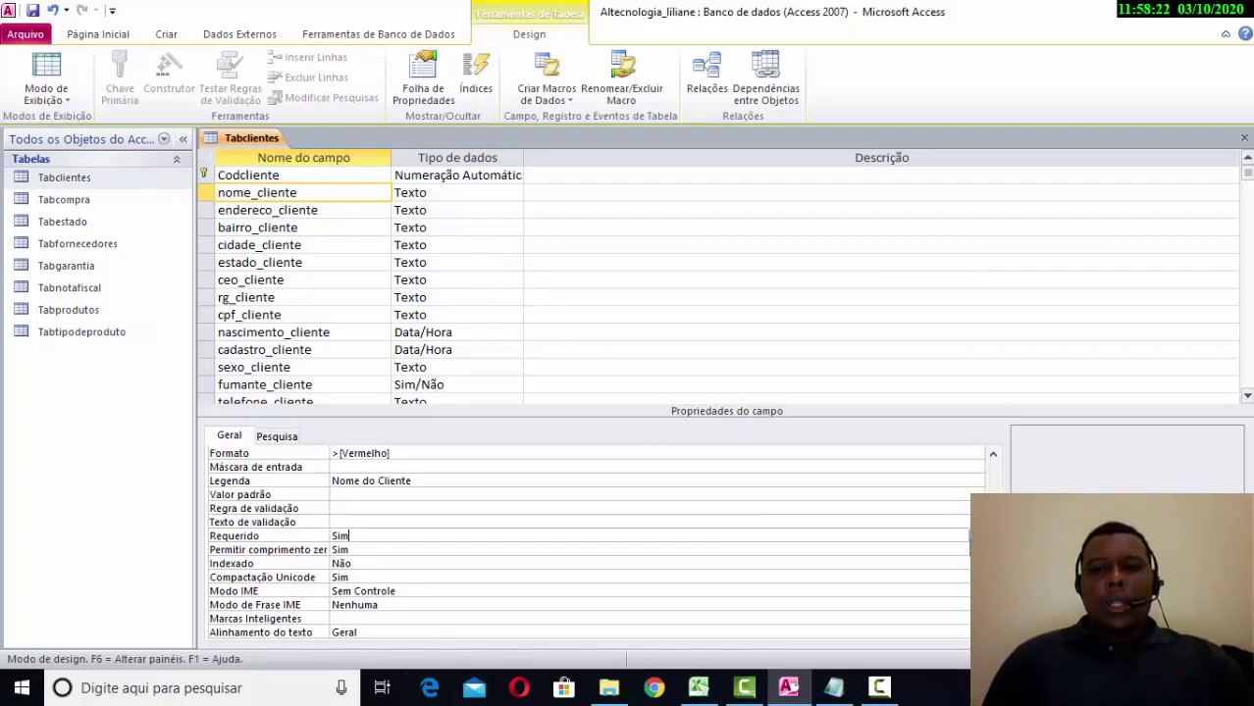
pyautogui.click(967, 538)
pyautogui.click(952, 562)
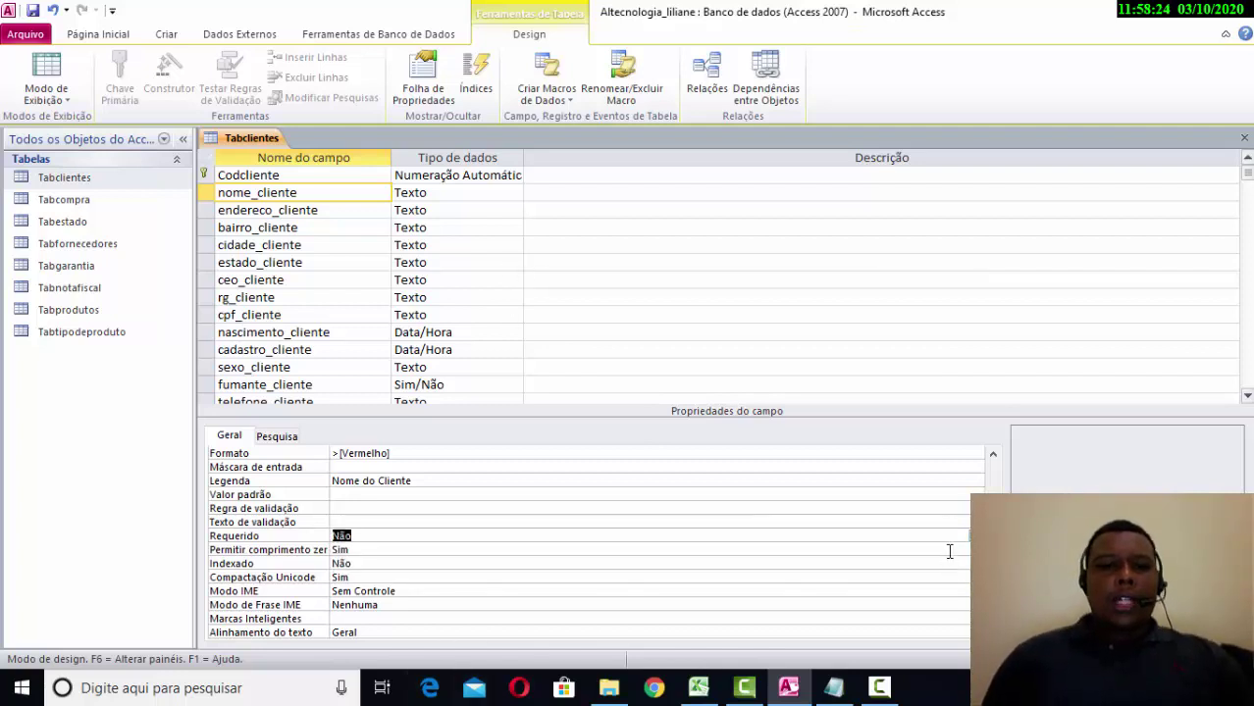
# Review the Requerido and Permitir comprimento zero properties of the nome_cliente field.
pyautogui.click(942, 538)
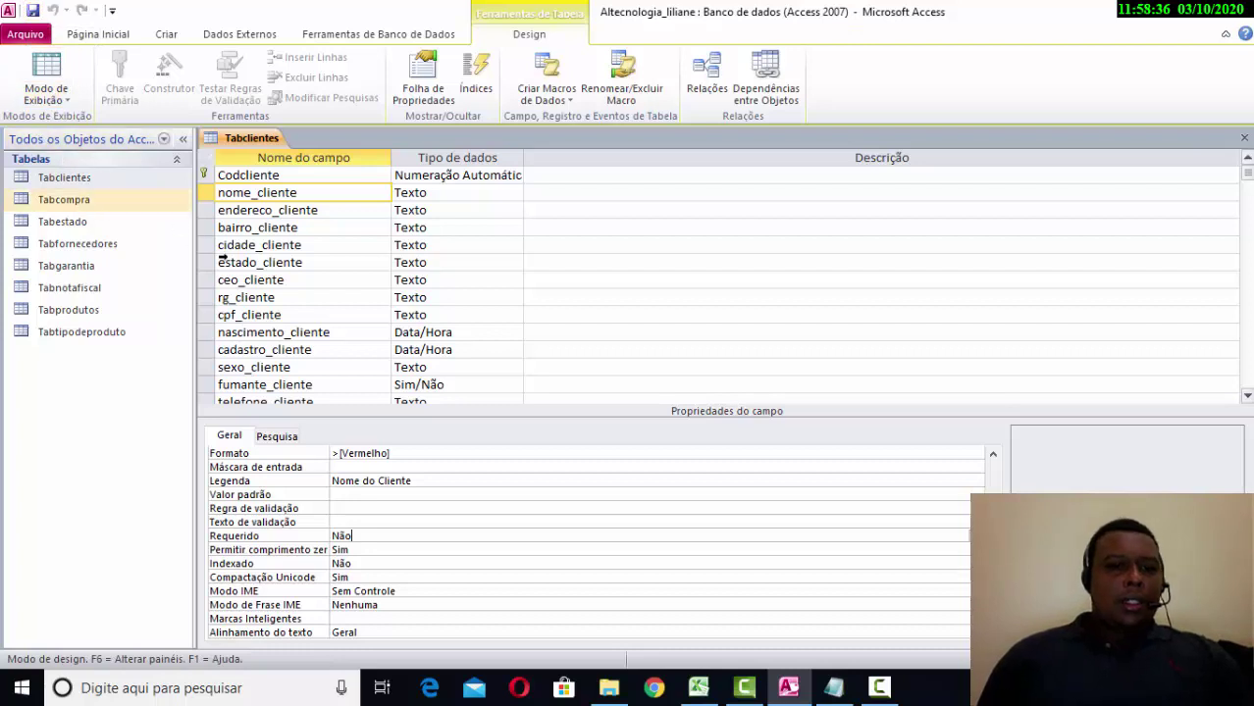
pyautogui.click(391, 552)
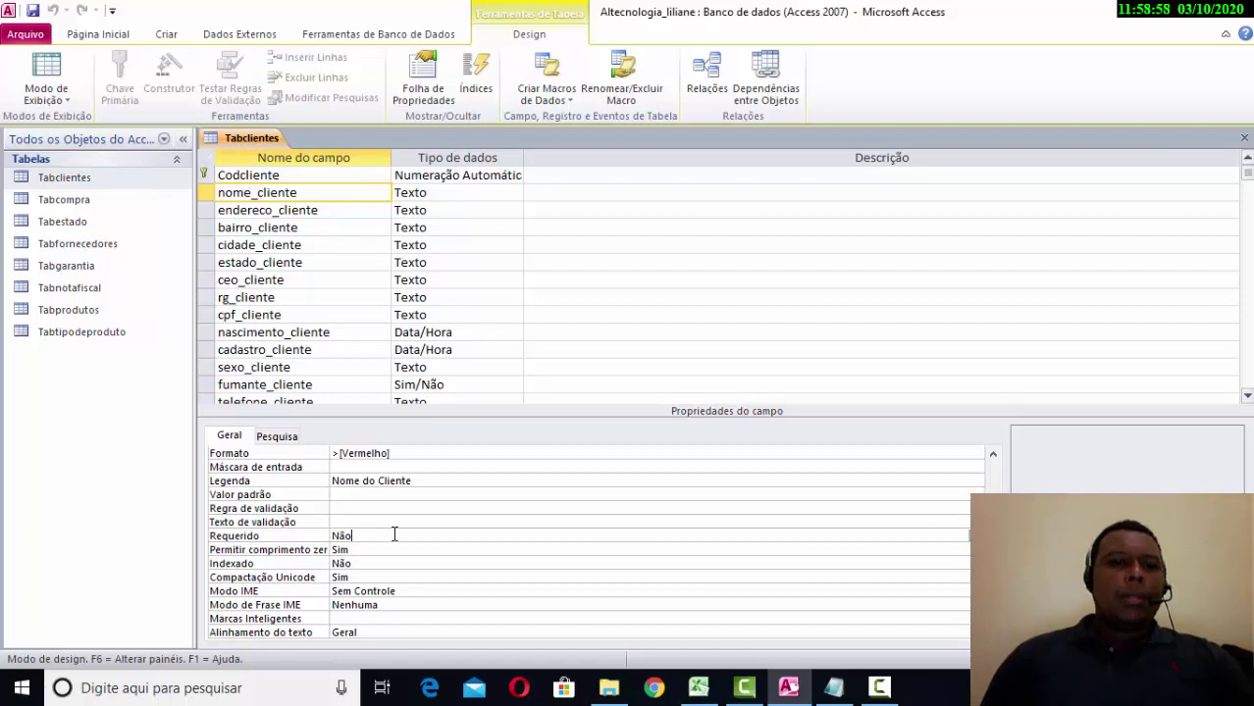
pyautogui.click(378, 556)
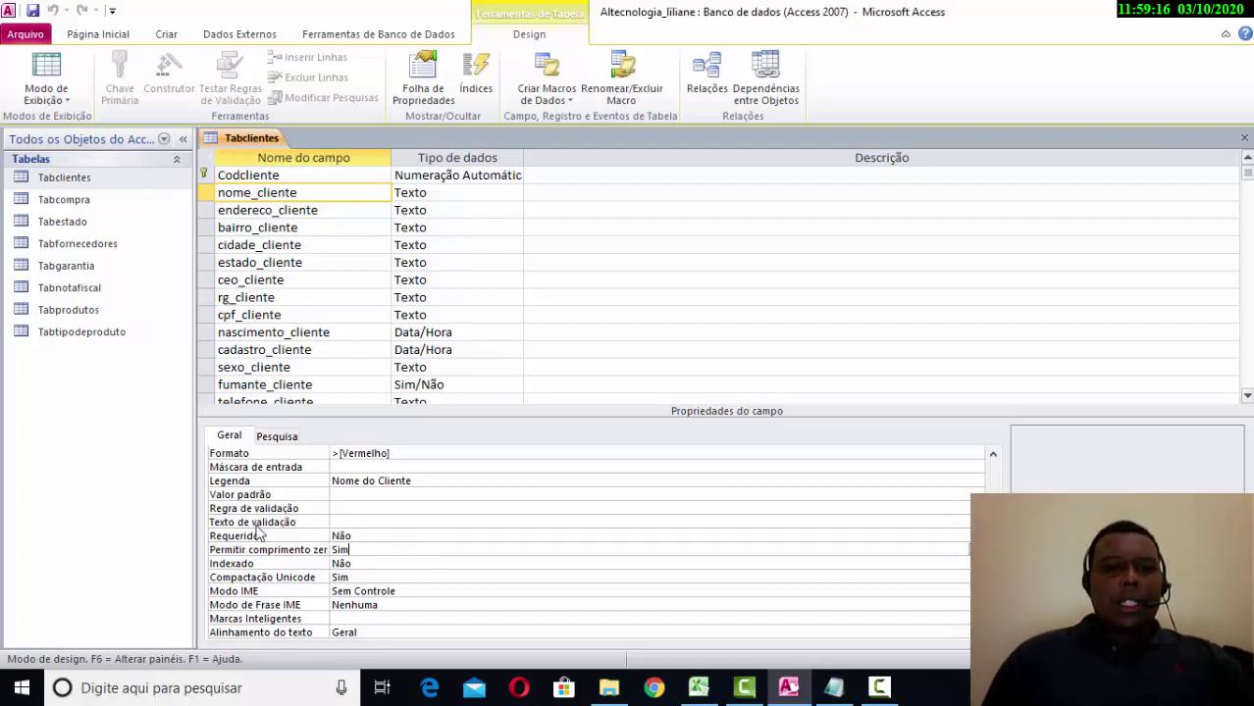
# Check the Indexado options of the nome_cliente field and set its Permitir comprimento zero property to Não.
pyautogui.click(383, 537)
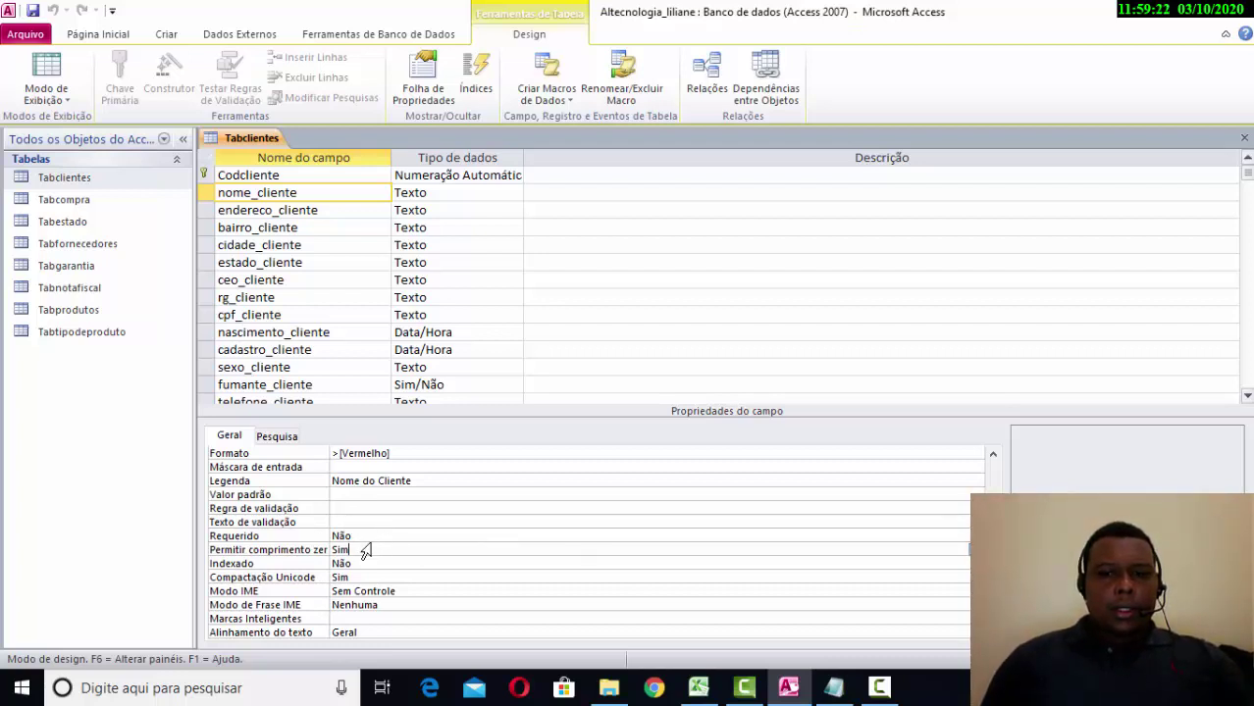
pyautogui.click(967, 564)
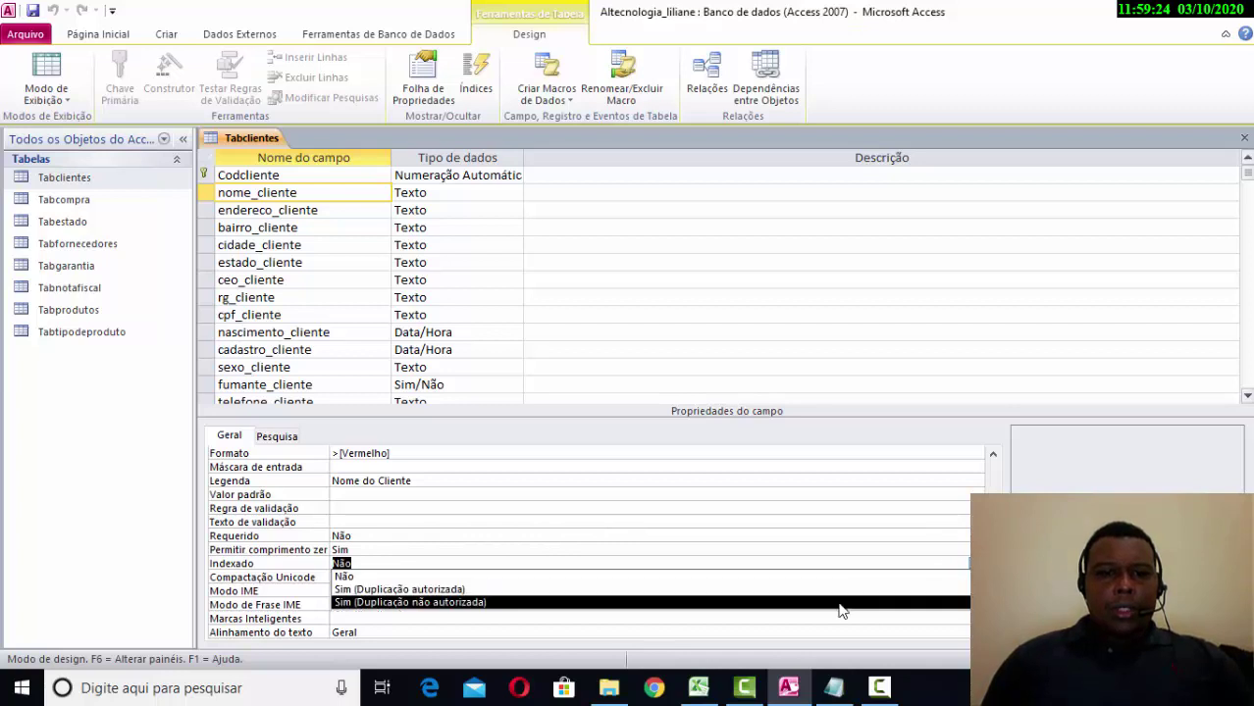
pyautogui.doubleClick(702, 553)
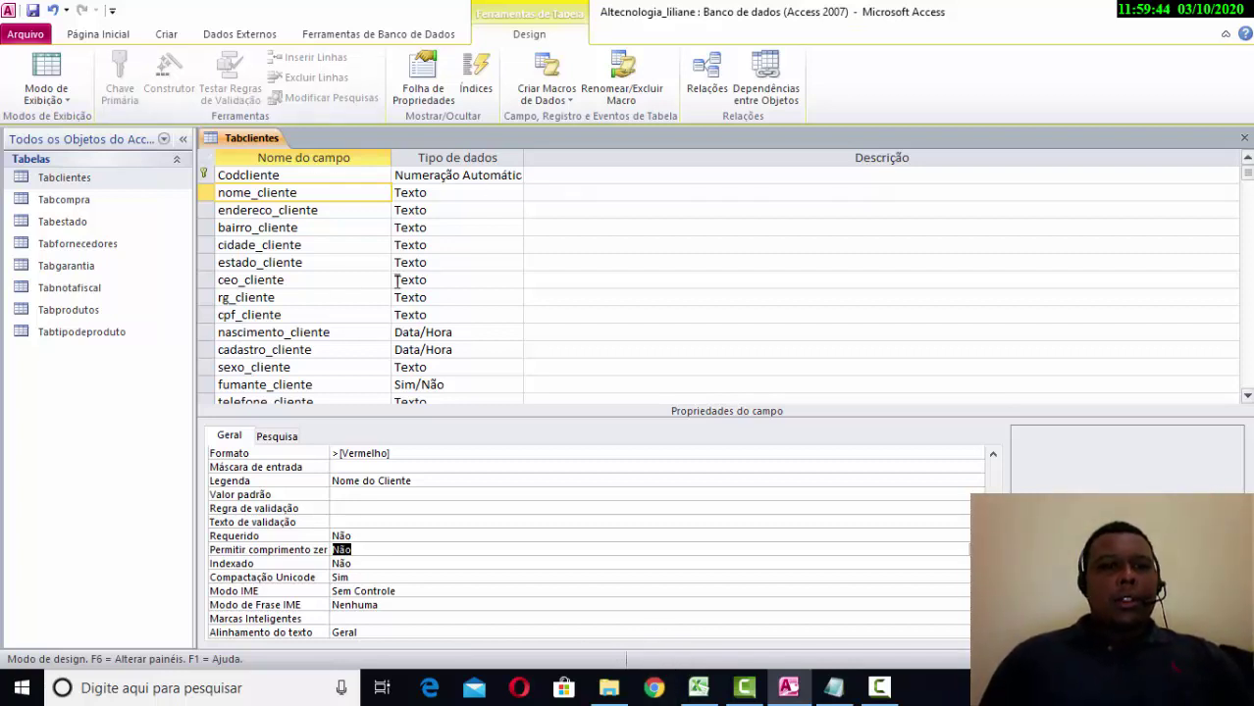
# Review the field properties of cidade_cliente, nascimento_cliente and cadastro_cliente in Tabclientes.
pyautogui.click(410, 245)
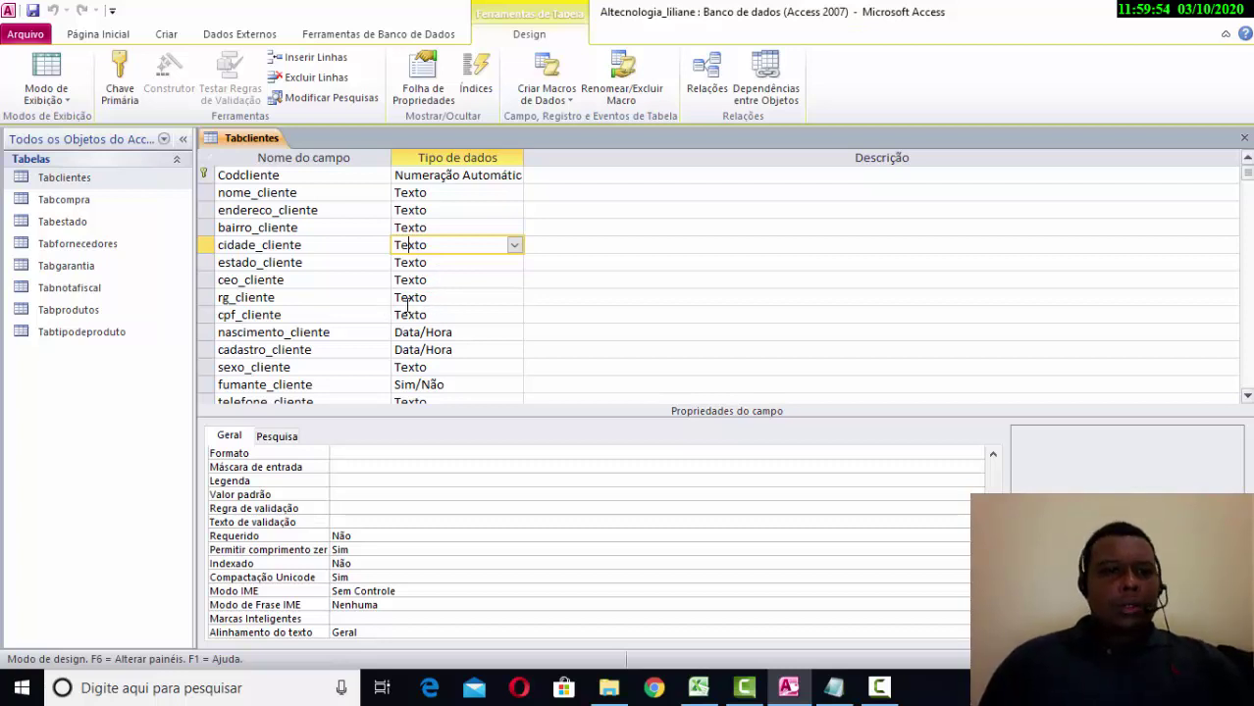
pyautogui.scroll(-1, 407, 307)
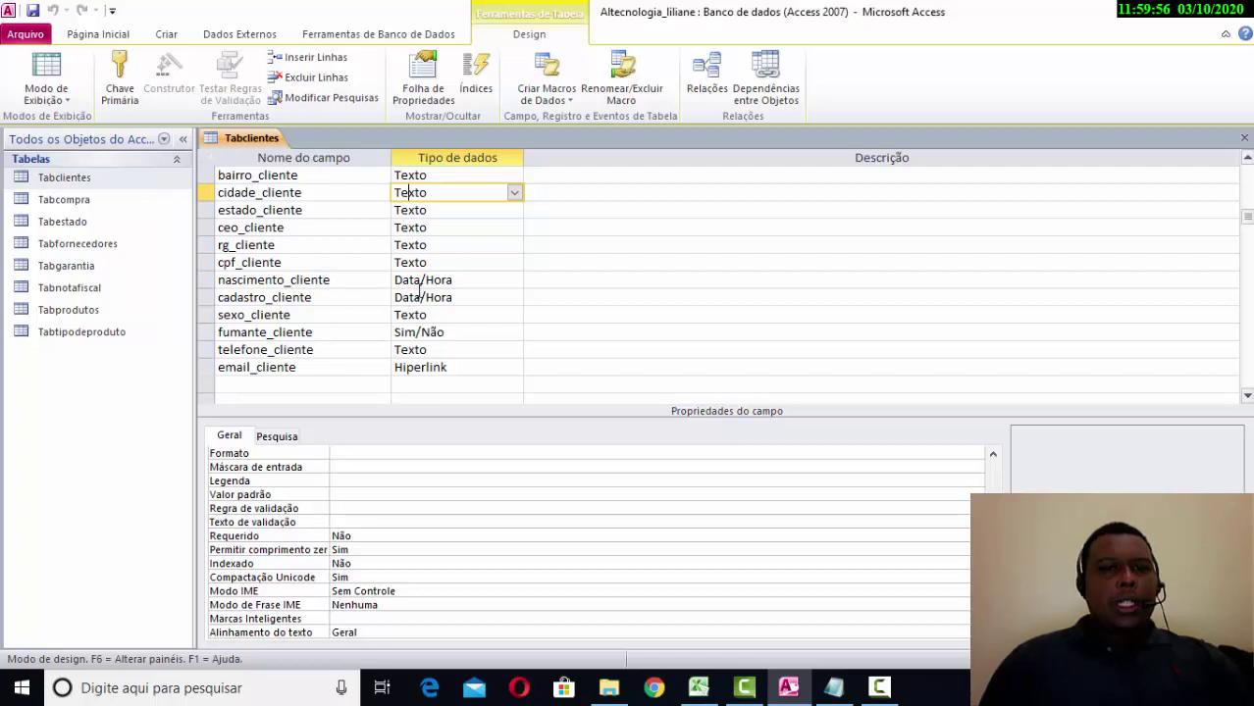
pyautogui.click(421, 284)
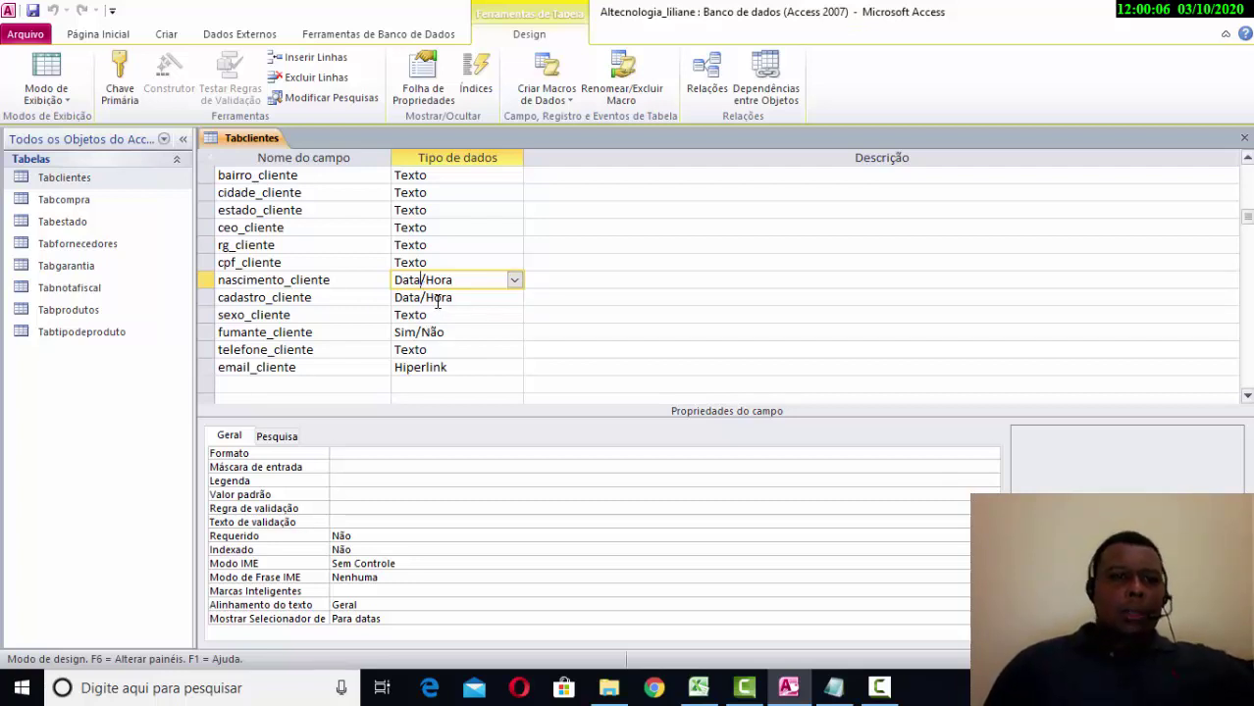
pyautogui.click(437, 301)
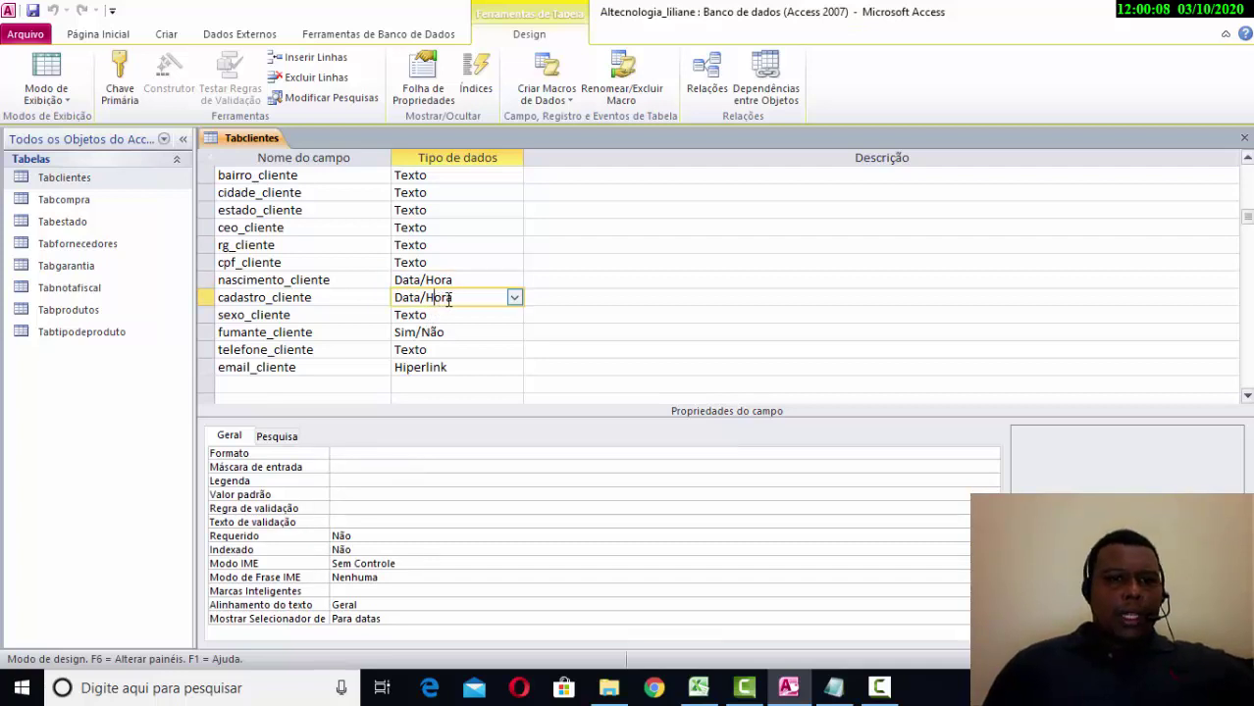
# Try Moeda as the data type of the cadastro_cliente field and return it to Data/Hora.
pyautogui.doubleClick(457, 297)
pyautogui.moveTo(428, 295); pyautogui.dragTo(433, 289)
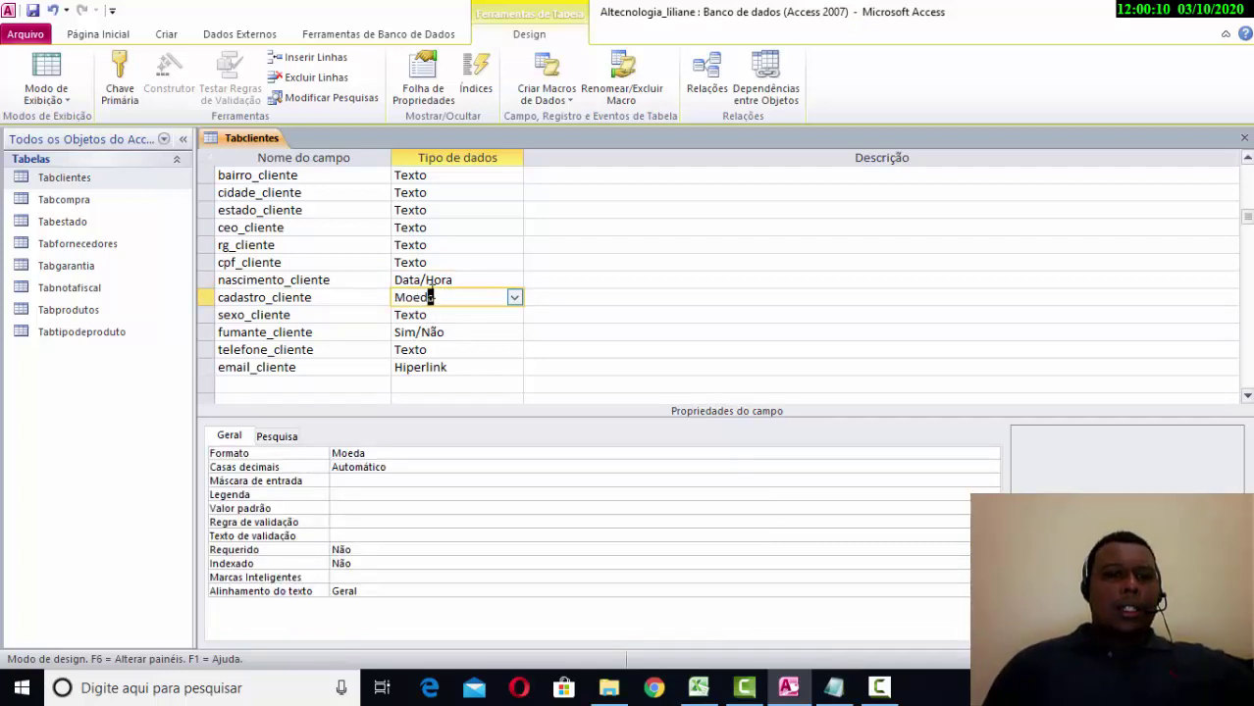
pyautogui.click(514, 299)
pyautogui.click(511, 366)
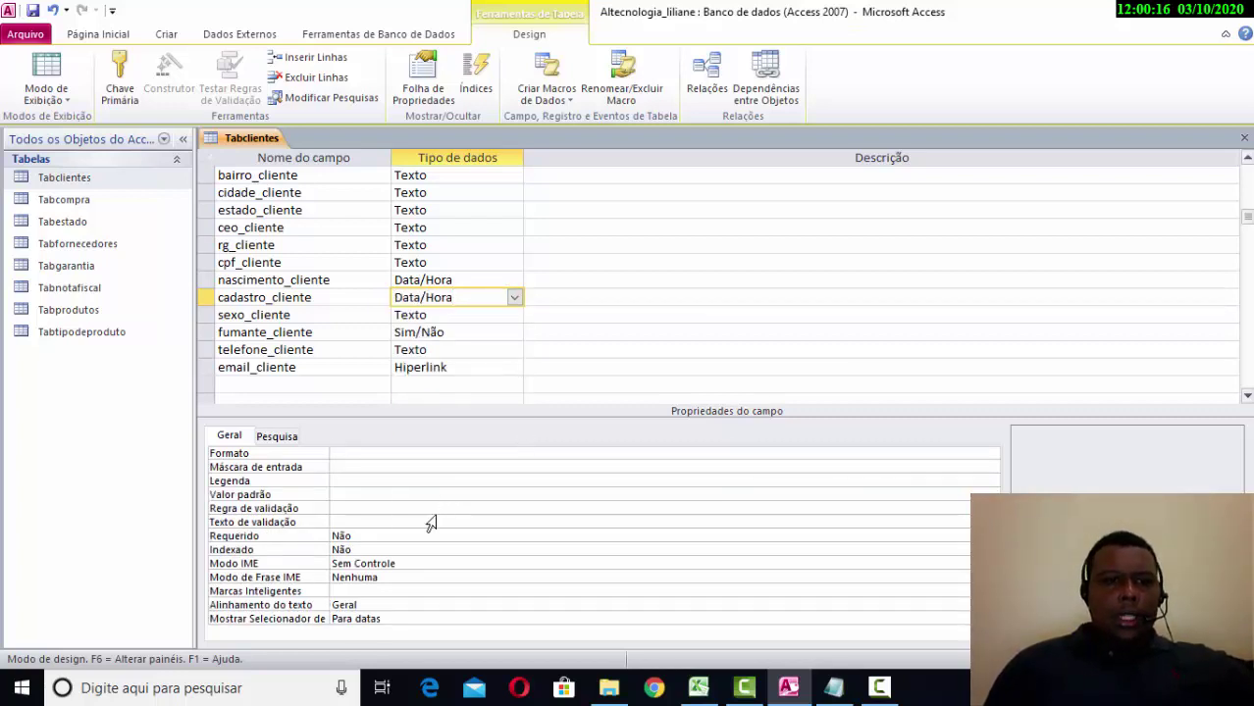
# Copy the expression <Data()-(365*18) from the A3 notes in Notepad and enter it as the cadastro_cliente field's Regra de validação in Access.
pyautogui.click(367, 512)
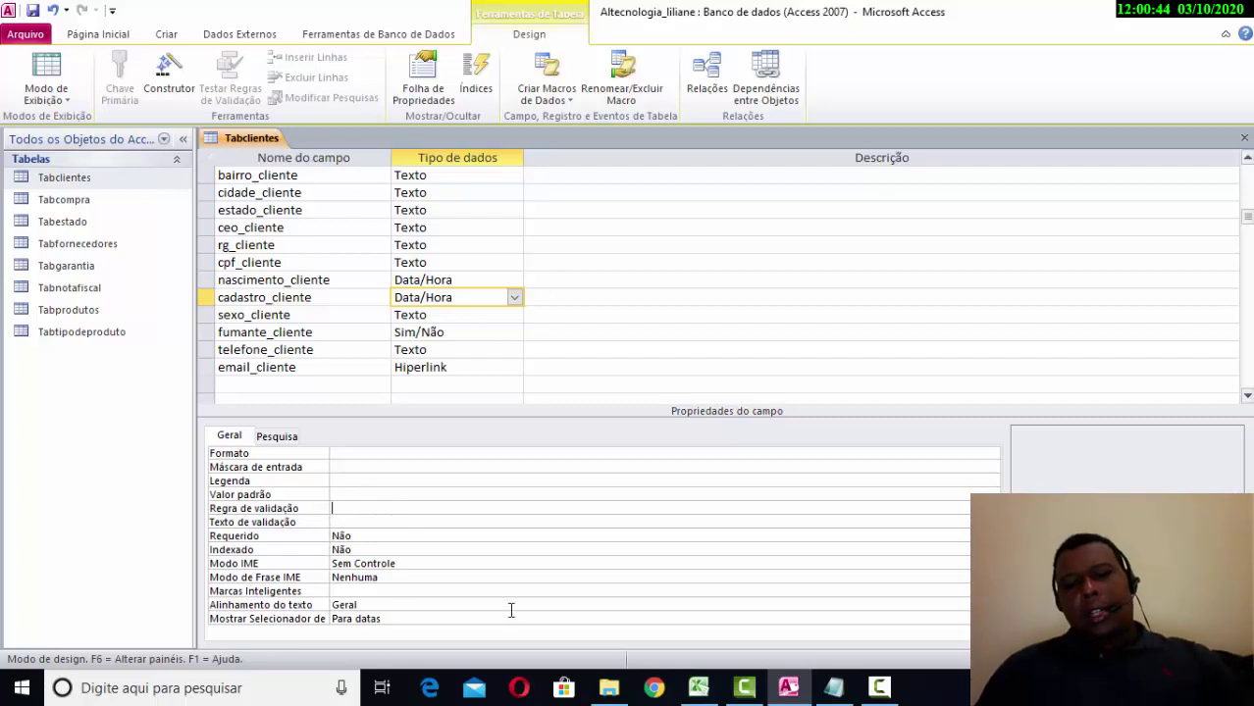
pyautogui.click(836, 687)
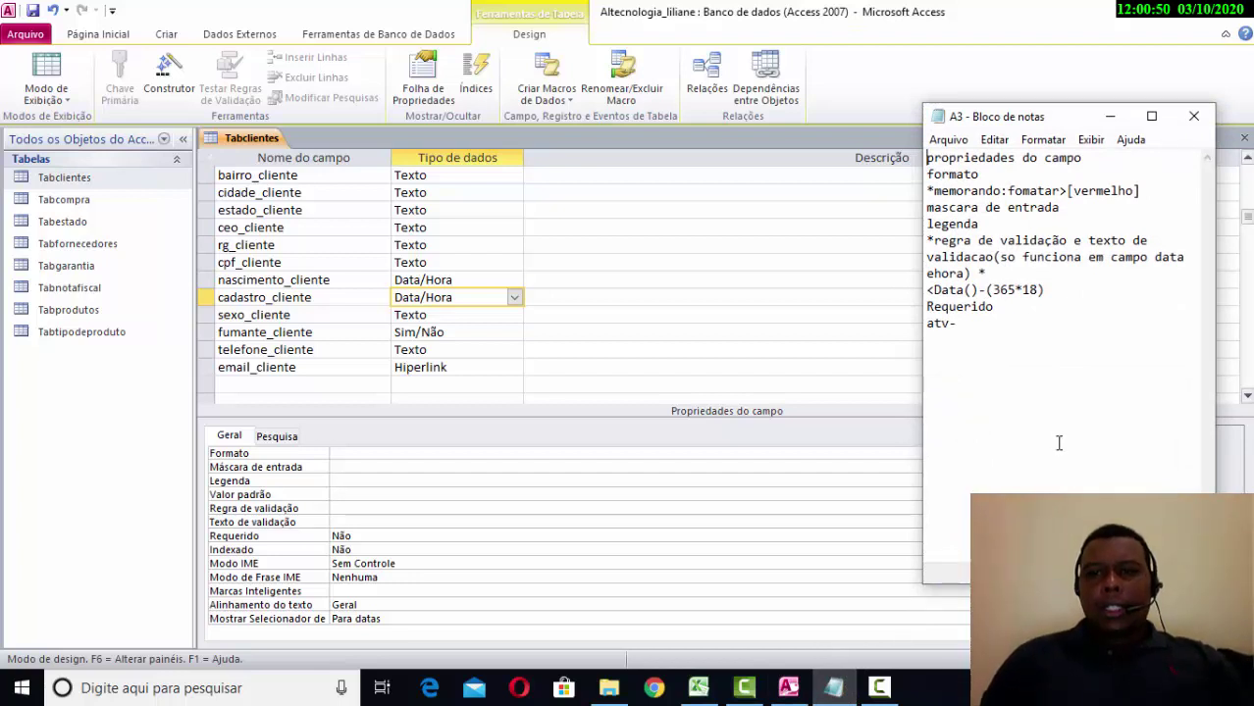
pyautogui.rightClick(1101, 284)
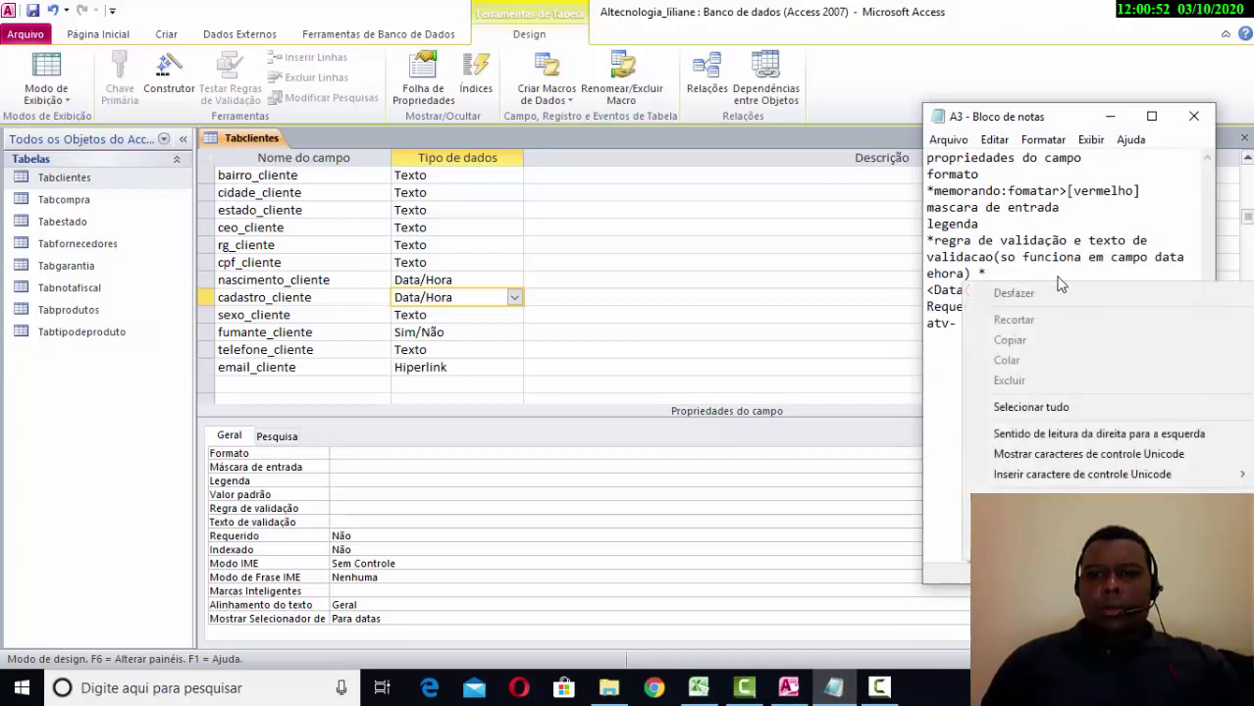
pyautogui.click(1060, 263)
pyautogui.doubleClick(1031, 290)
pyautogui.moveTo(1017, 292); pyautogui.dragTo(898, 296)
pyautogui.click(1046, 292)
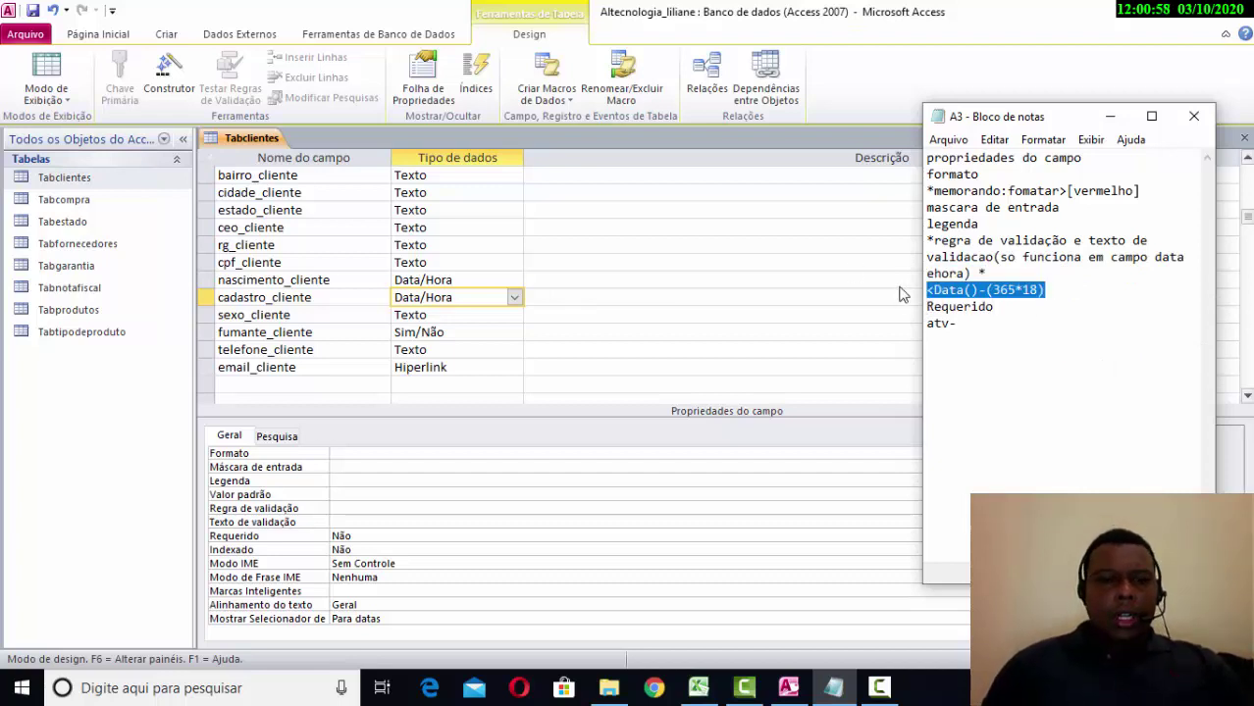
pyautogui.click(904, 280)
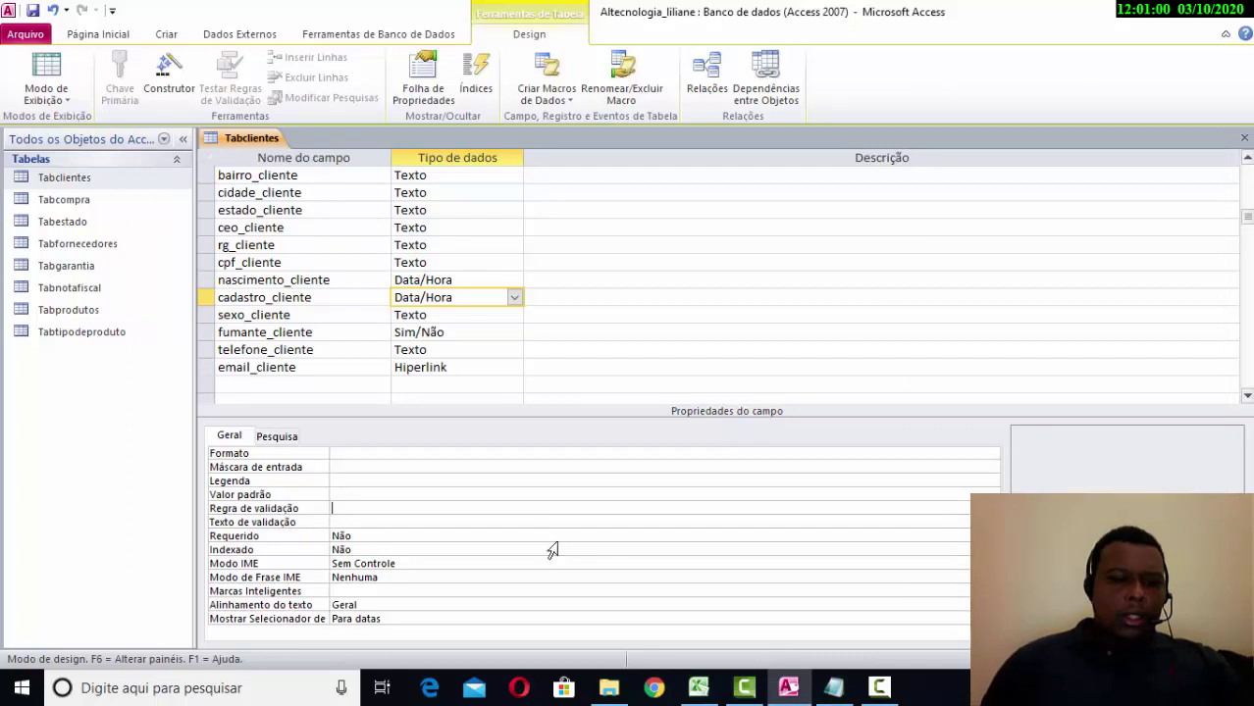
pyautogui.write('<Data()-(365*18)')
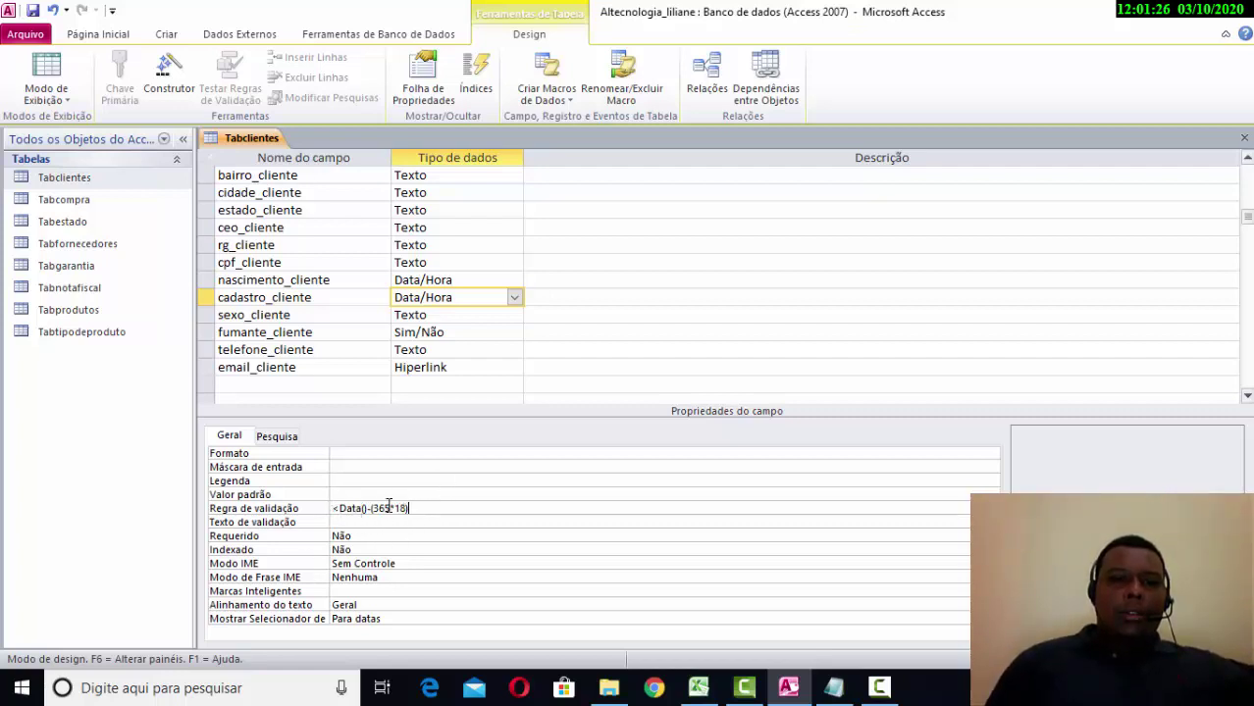
pyautogui.moveTo(400, 507); pyautogui.dragTo(400, 503)
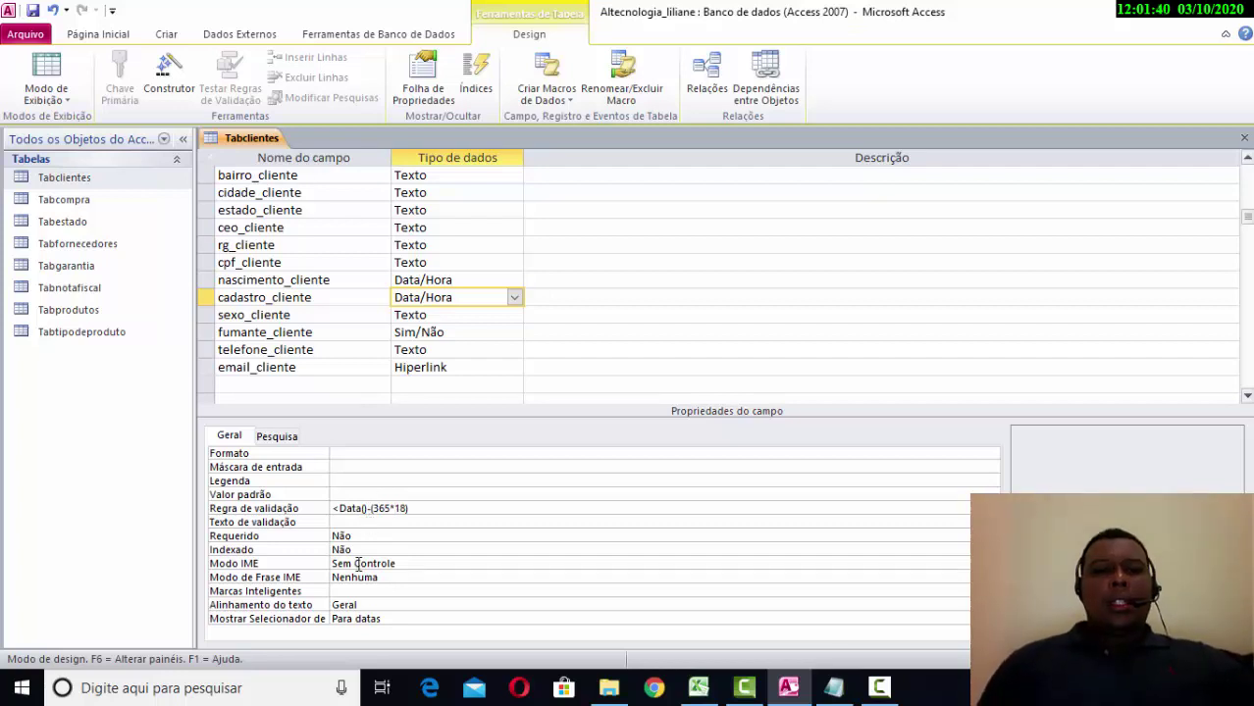
pyautogui.moveTo(433, 502); pyautogui.dragTo(330, 507)
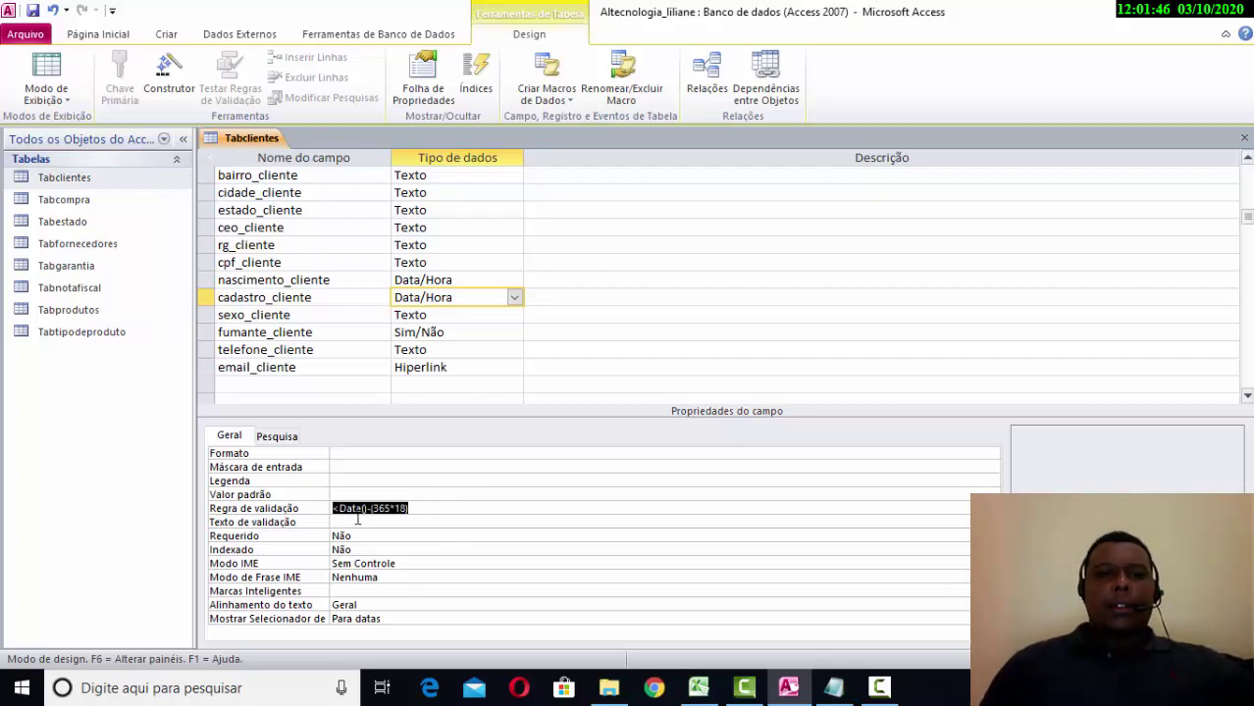
# Set the cadastro_cliente field's Texto de validação to "Desculpe! pessoas menores de 18 não podem ser cadastradas no sistema.".
pyautogui.click(359, 521)
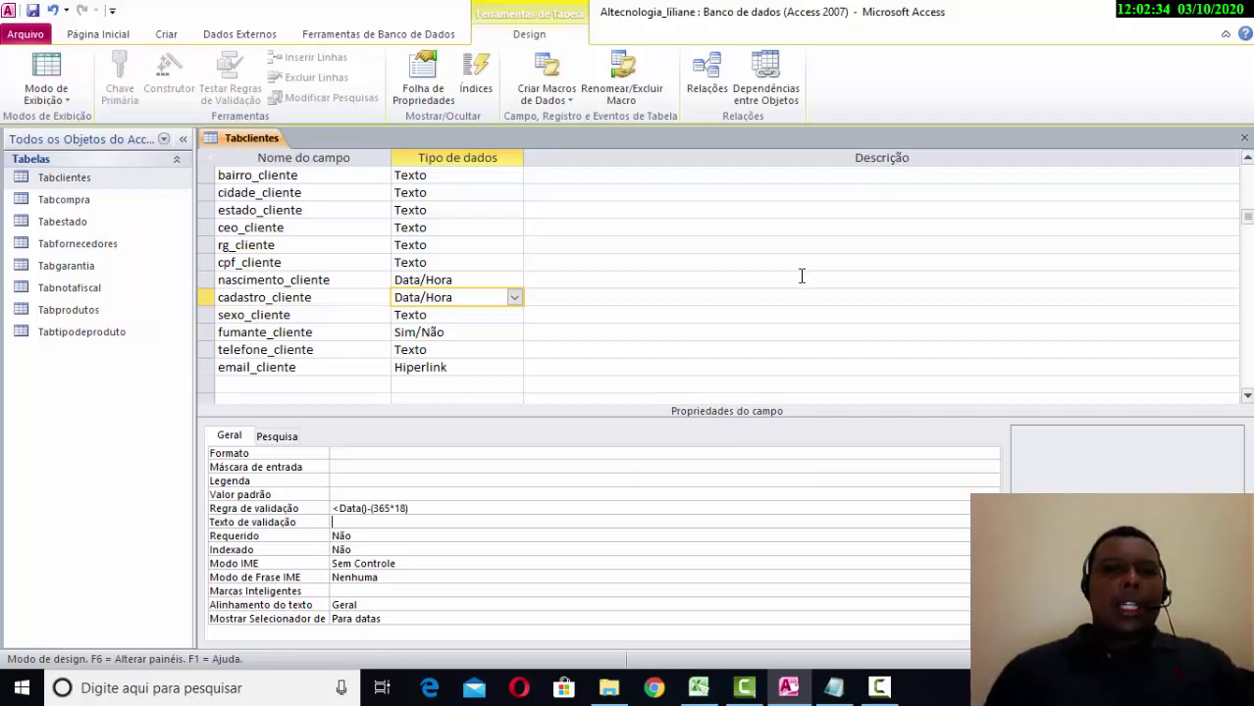
pyautogui.write('D')
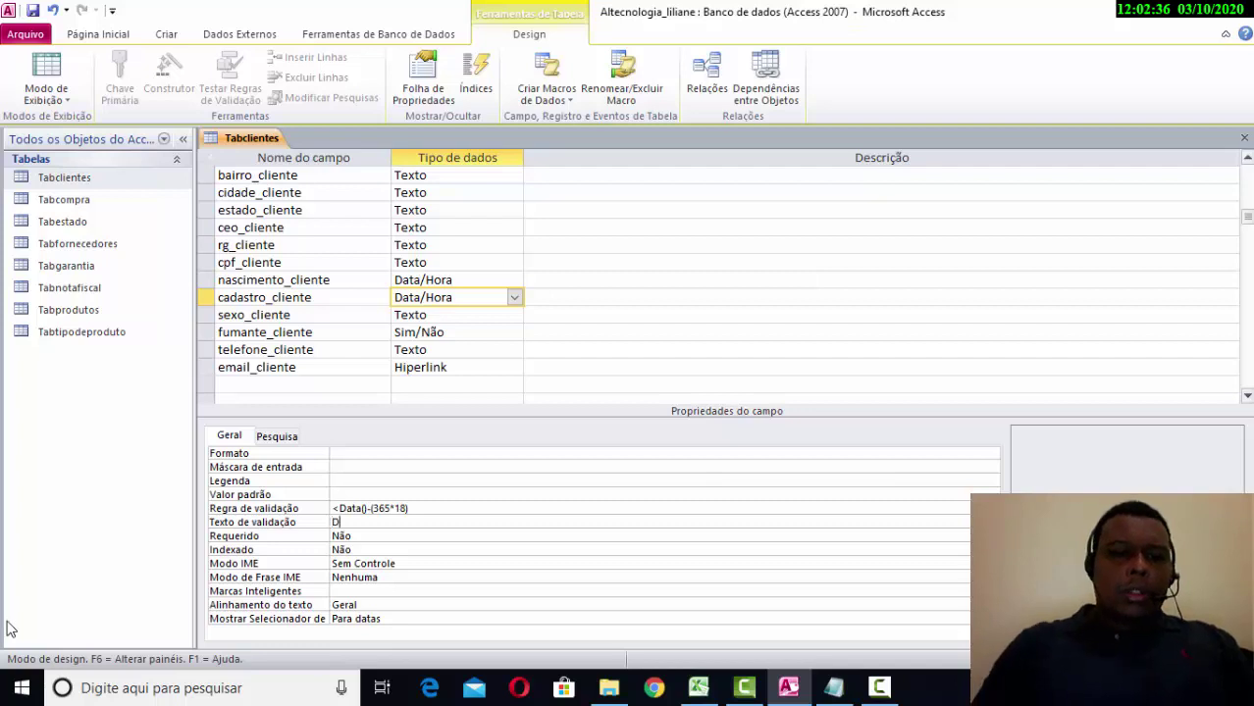
pyautogui.write('escu')
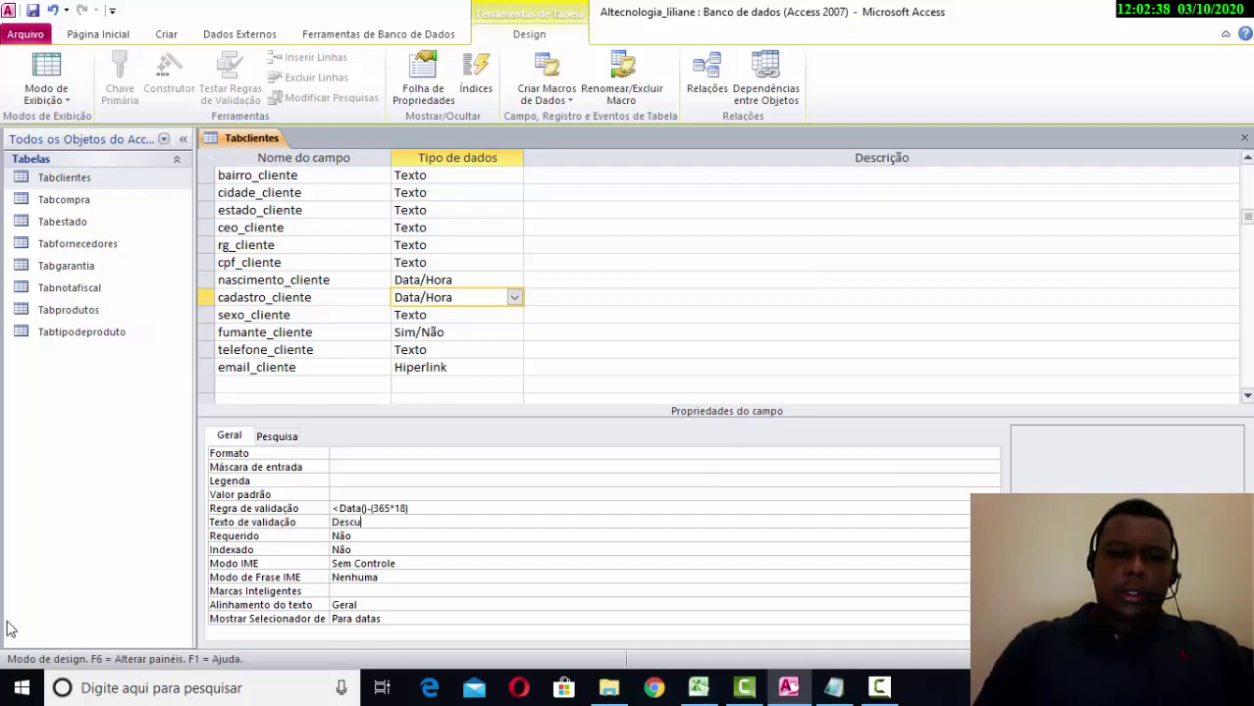
pyautogui.write('lpe')
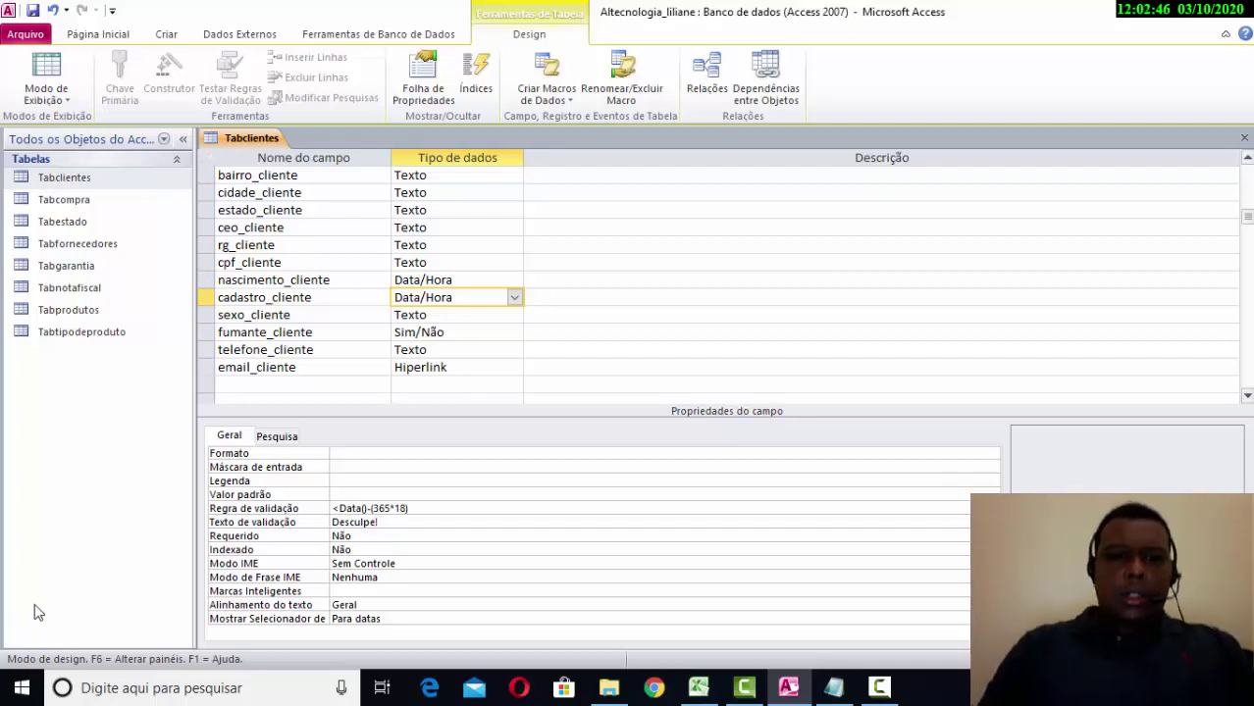
pyautogui.write('! pess')
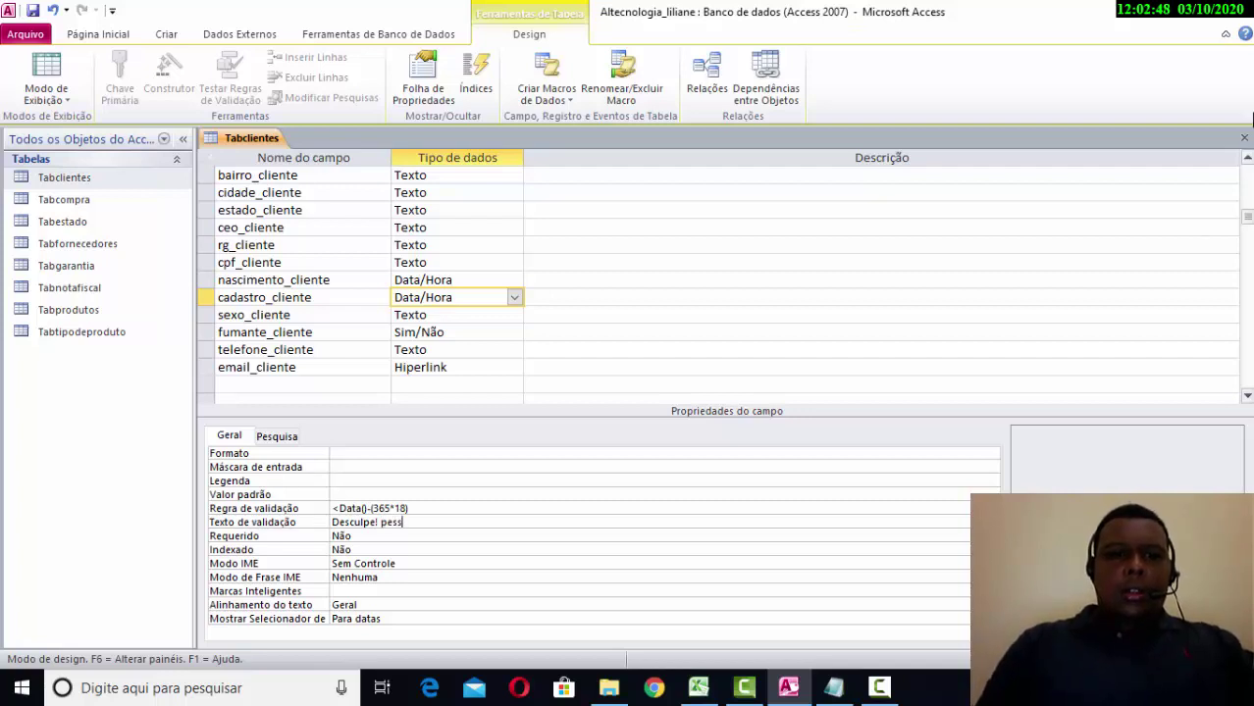
pyautogui.write('oas meno')
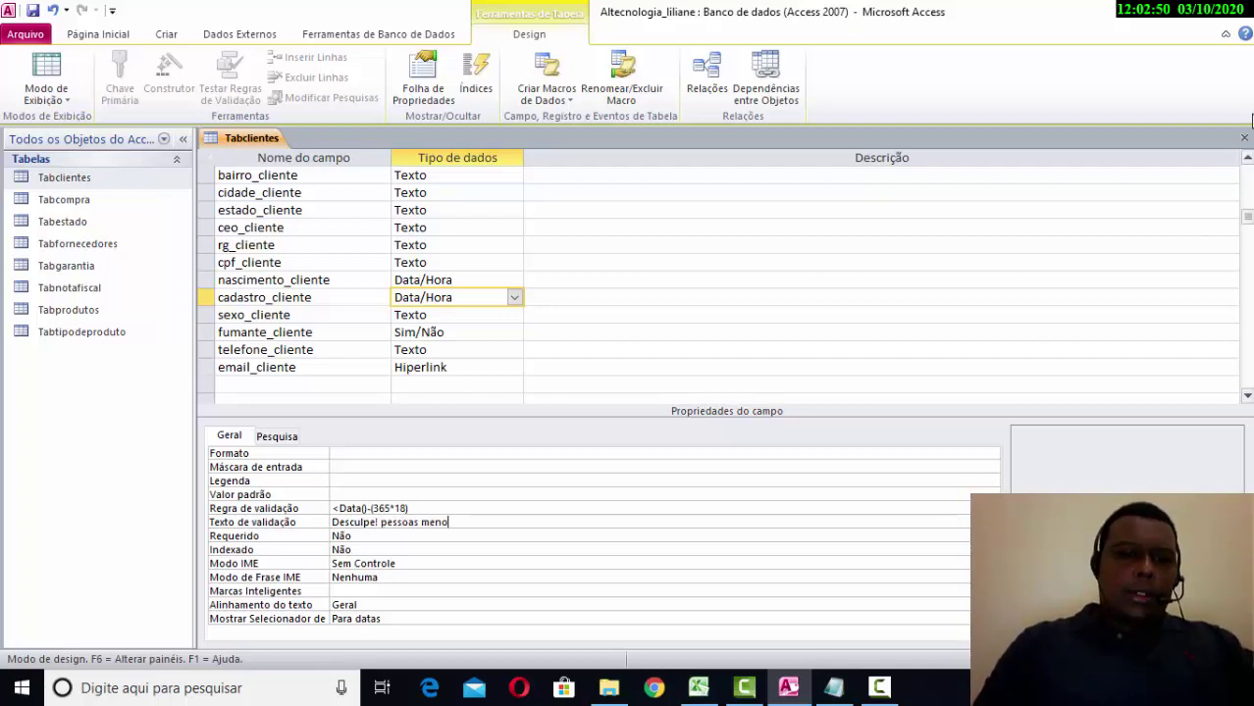
pyautogui.write('res de ')
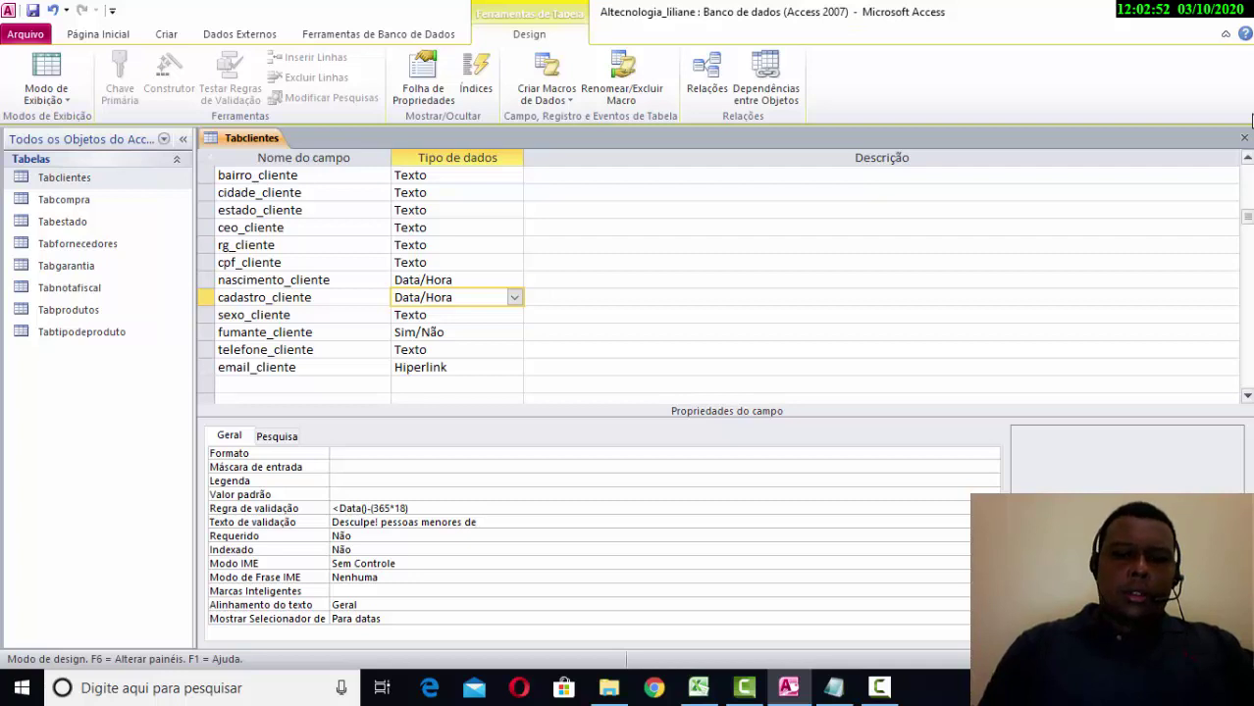
pyautogui.write('18 n')
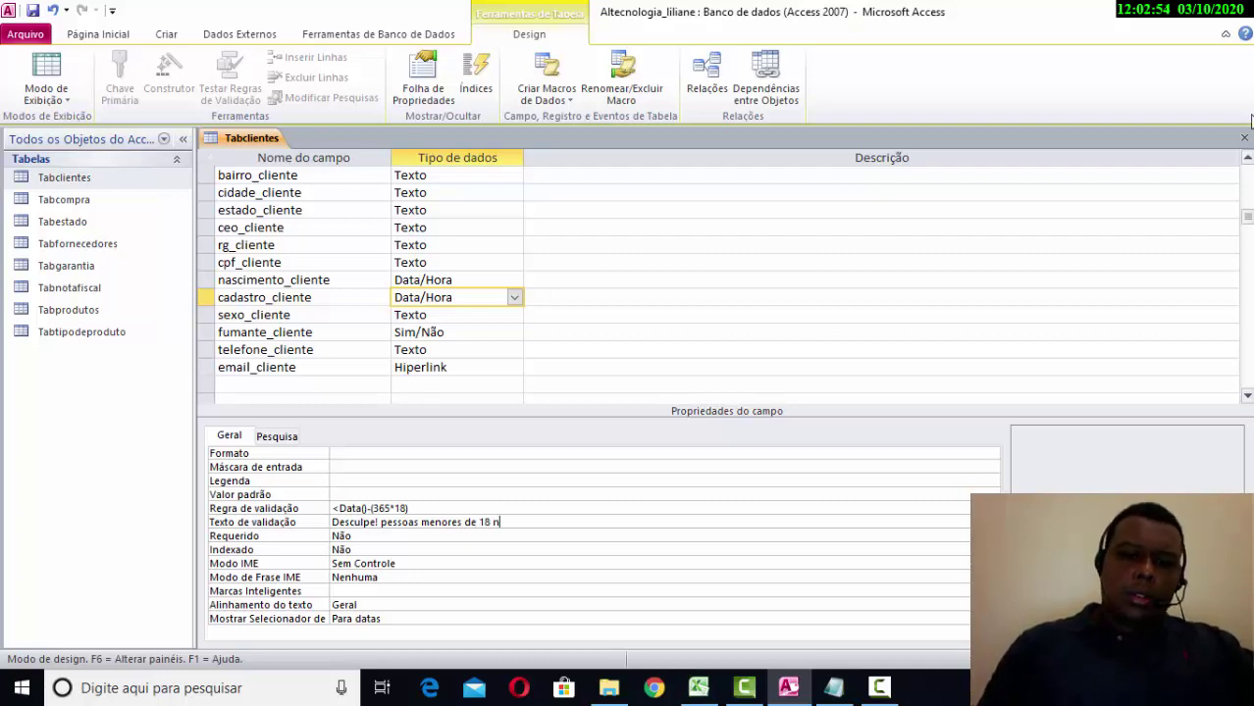
pyautogui.write('ão pod')
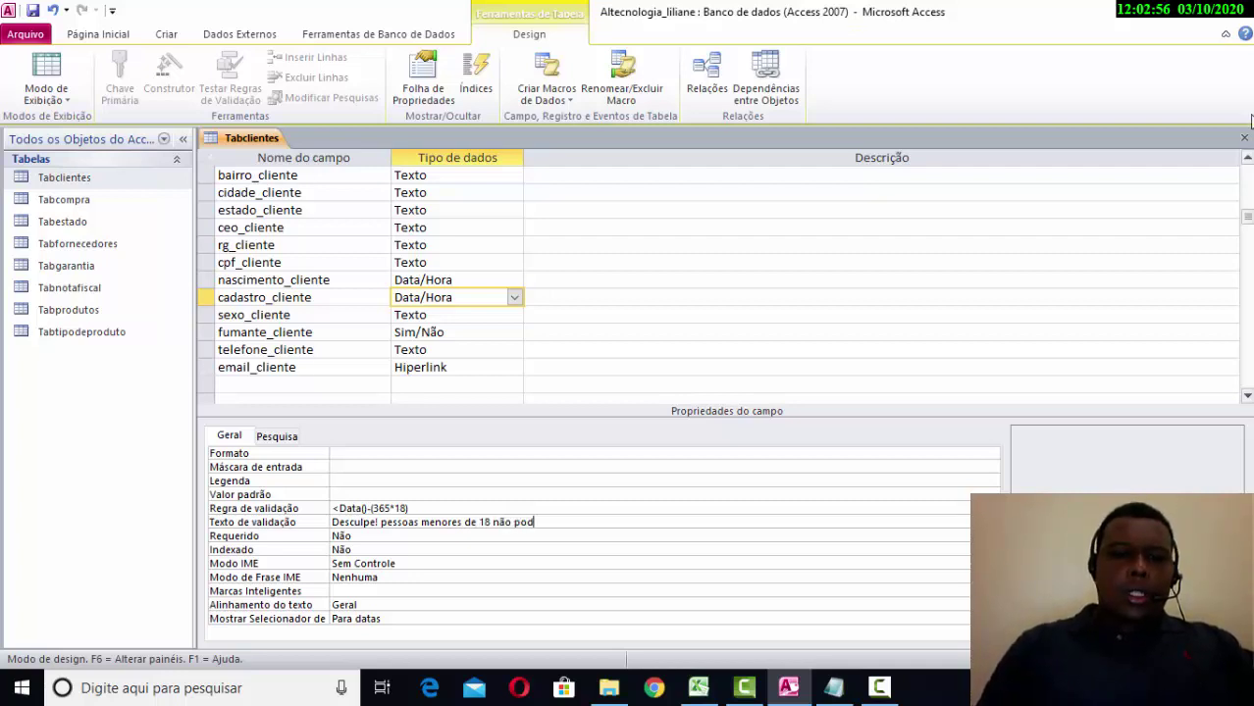
pyautogui.write('em ser ')
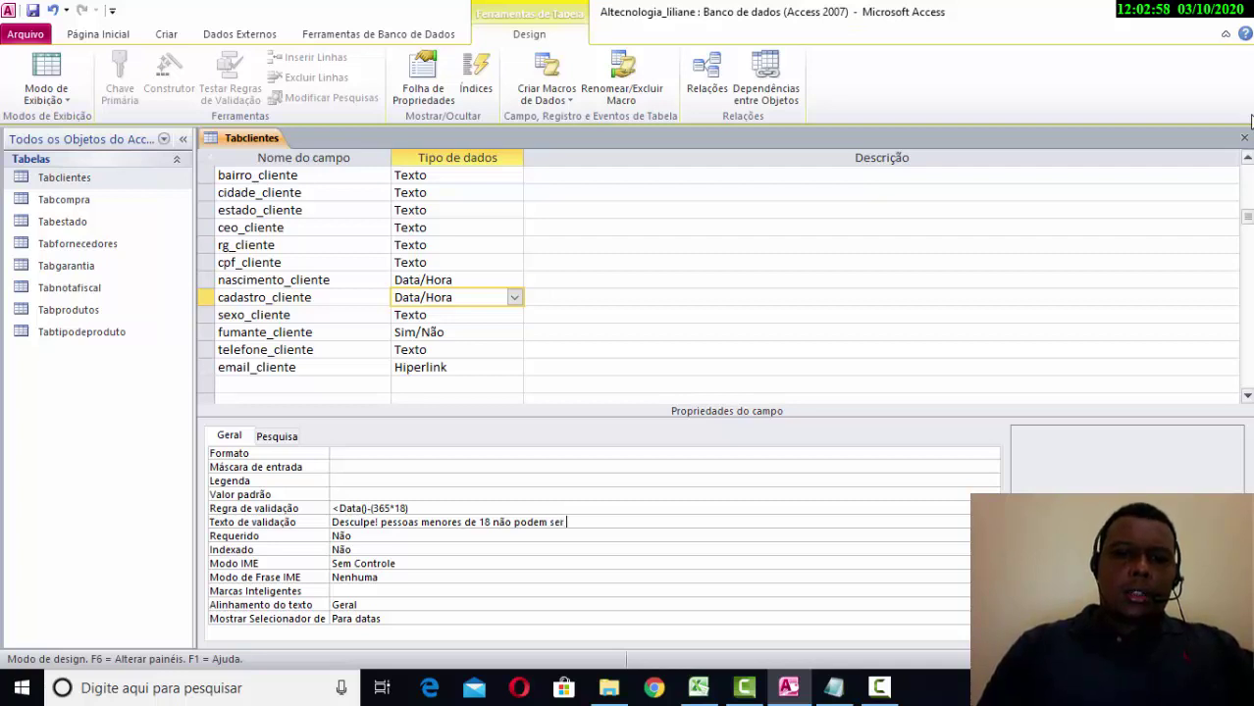
pyautogui.write('no')
pyautogui.press('BackSpace')
pyautogui.press('BackSpace')
pyautogui.write('ca')
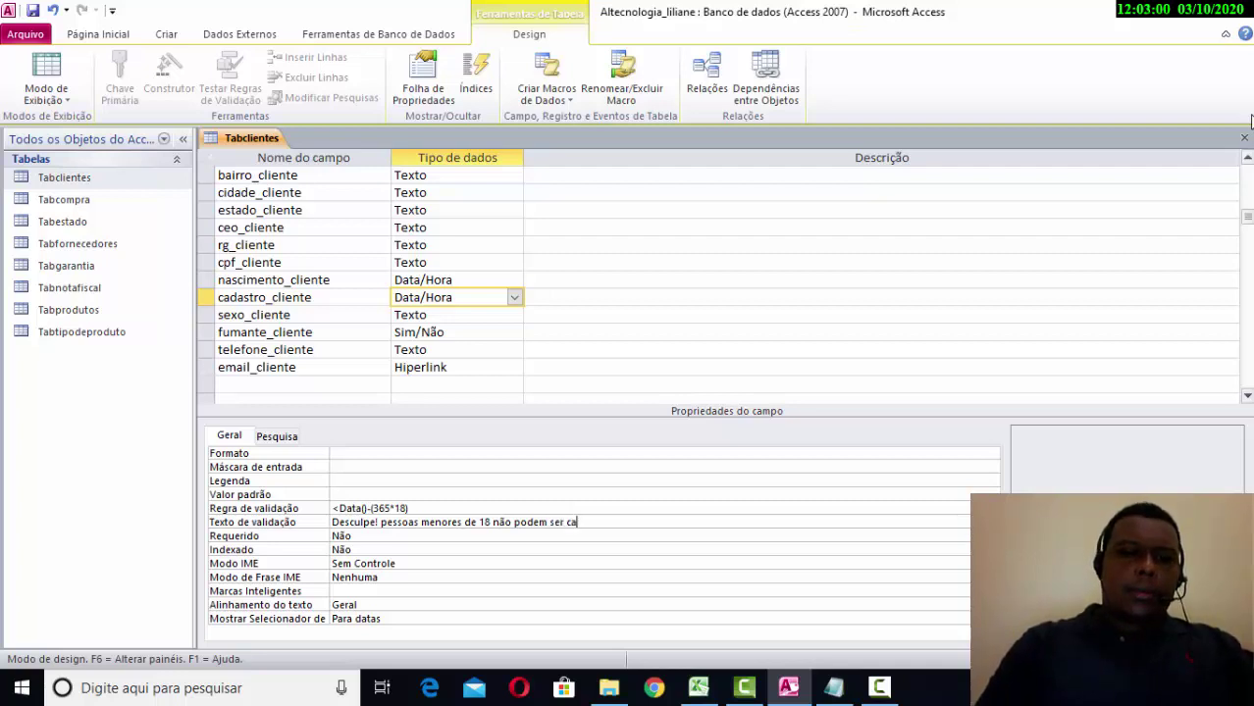
pyautogui.write('dastradas n')
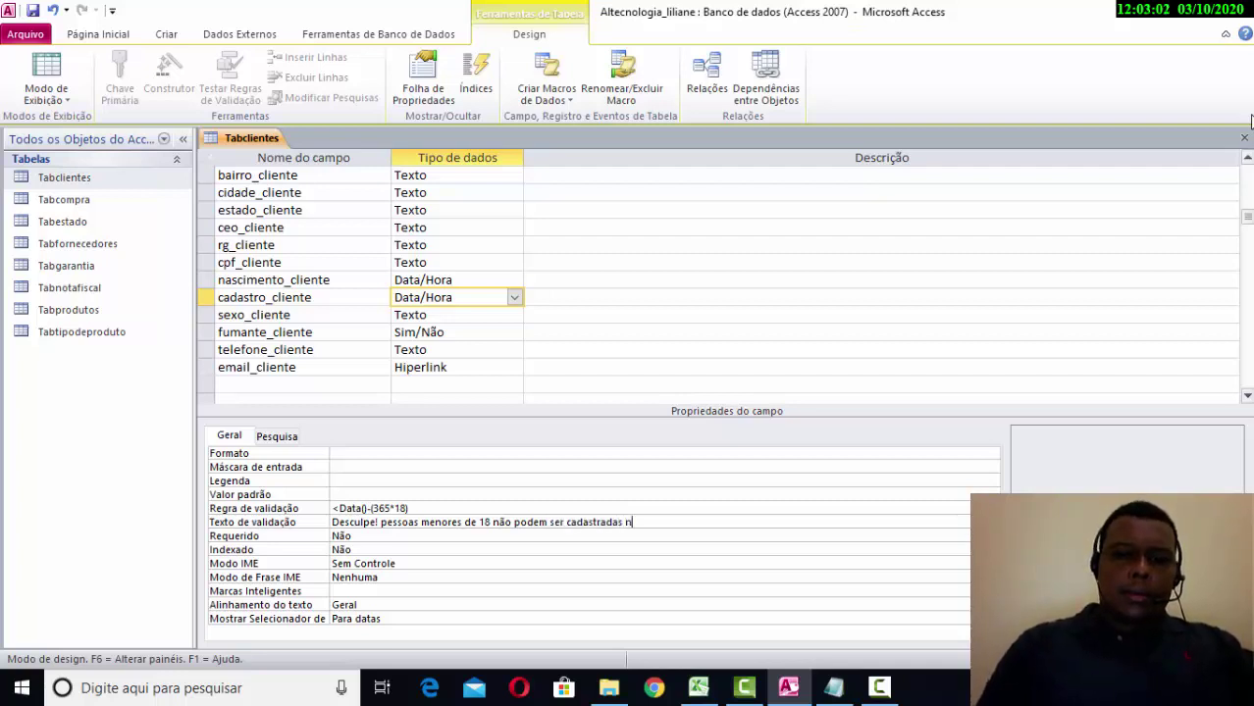
pyautogui.write('o sistema.')
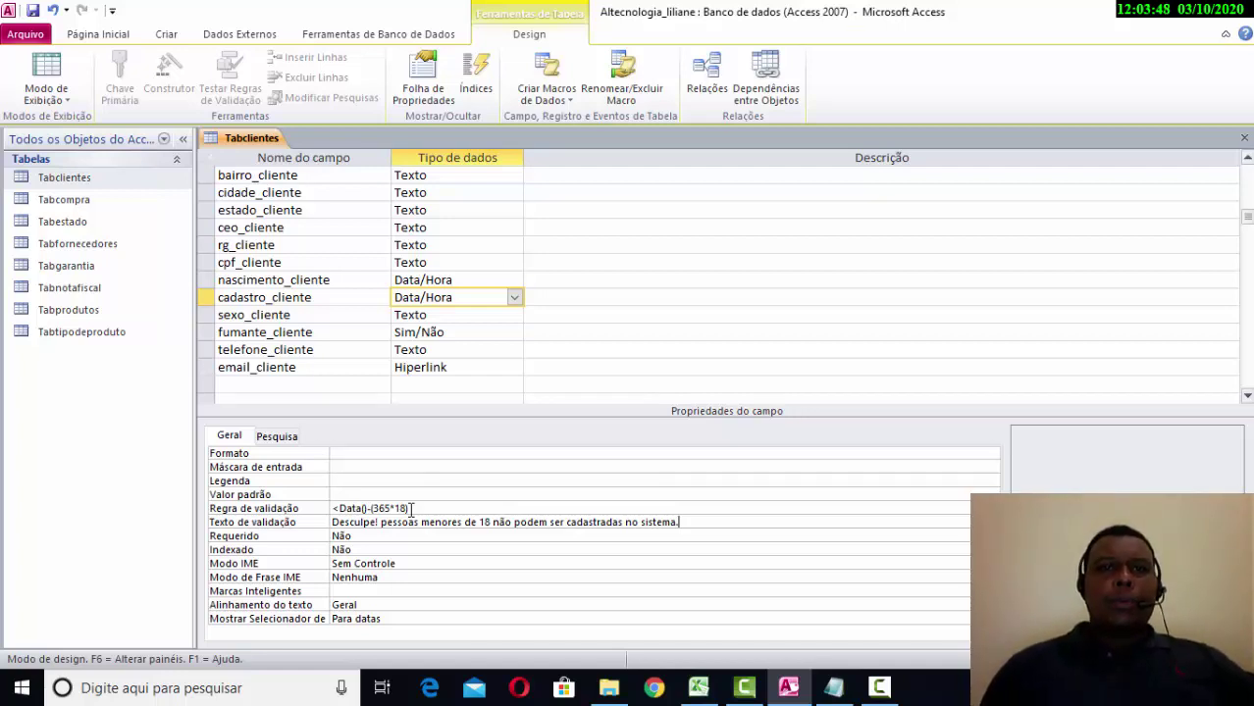
# Switch to the A3 notes in Notepad and review the lines on Requerido and the validation rule and text.
pyautogui.click(832, 690)
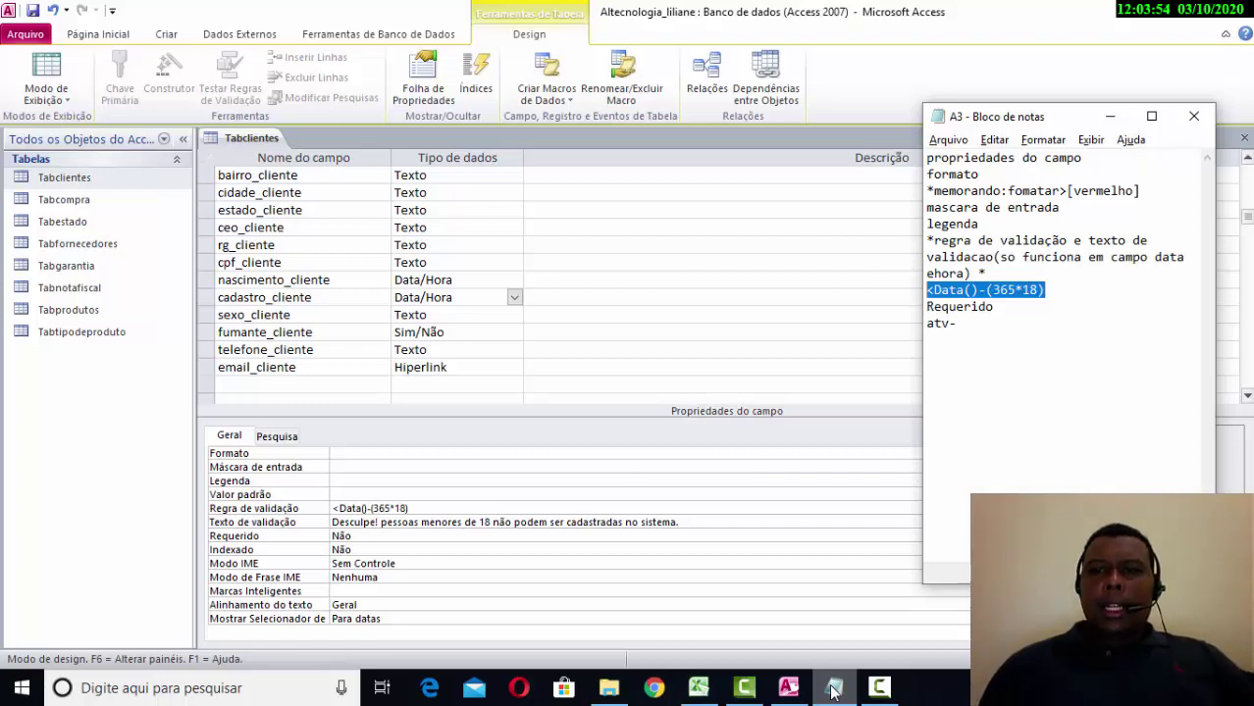
pyautogui.click(984, 302)
pyautogui.doubleClick(1012, 304)
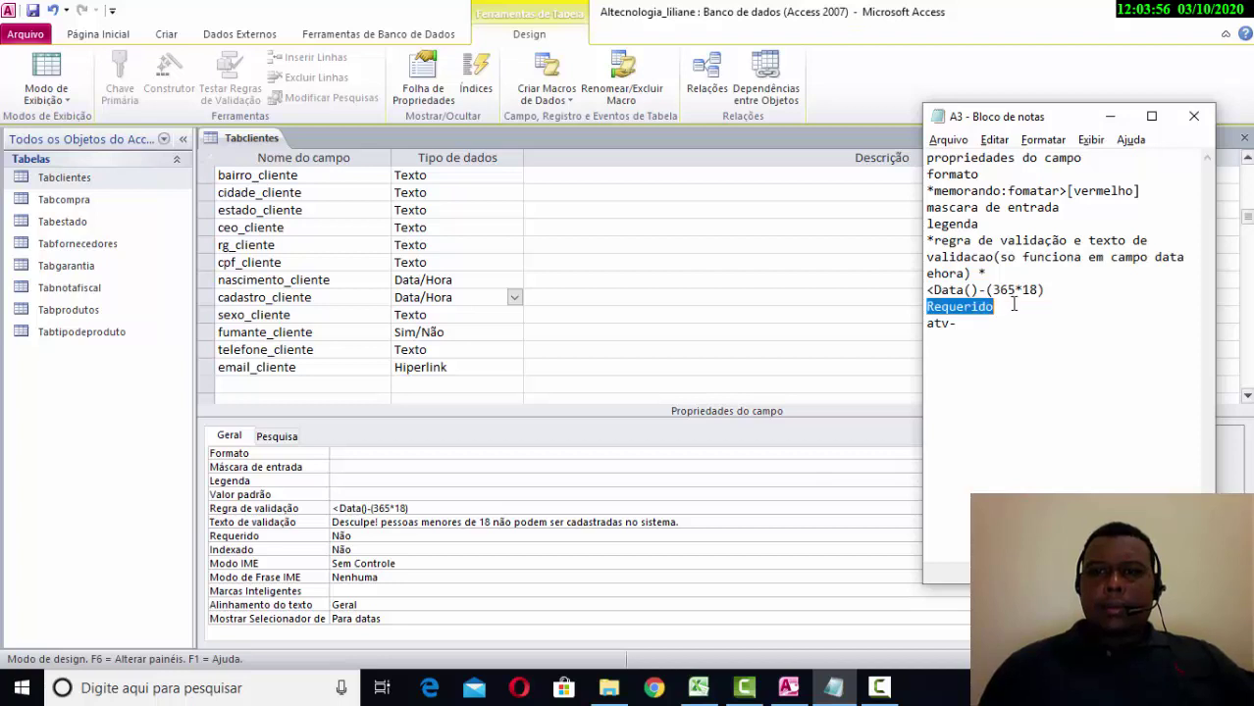
pyautogui.click(1038, 258)
pyautogui.click(1135, 237)
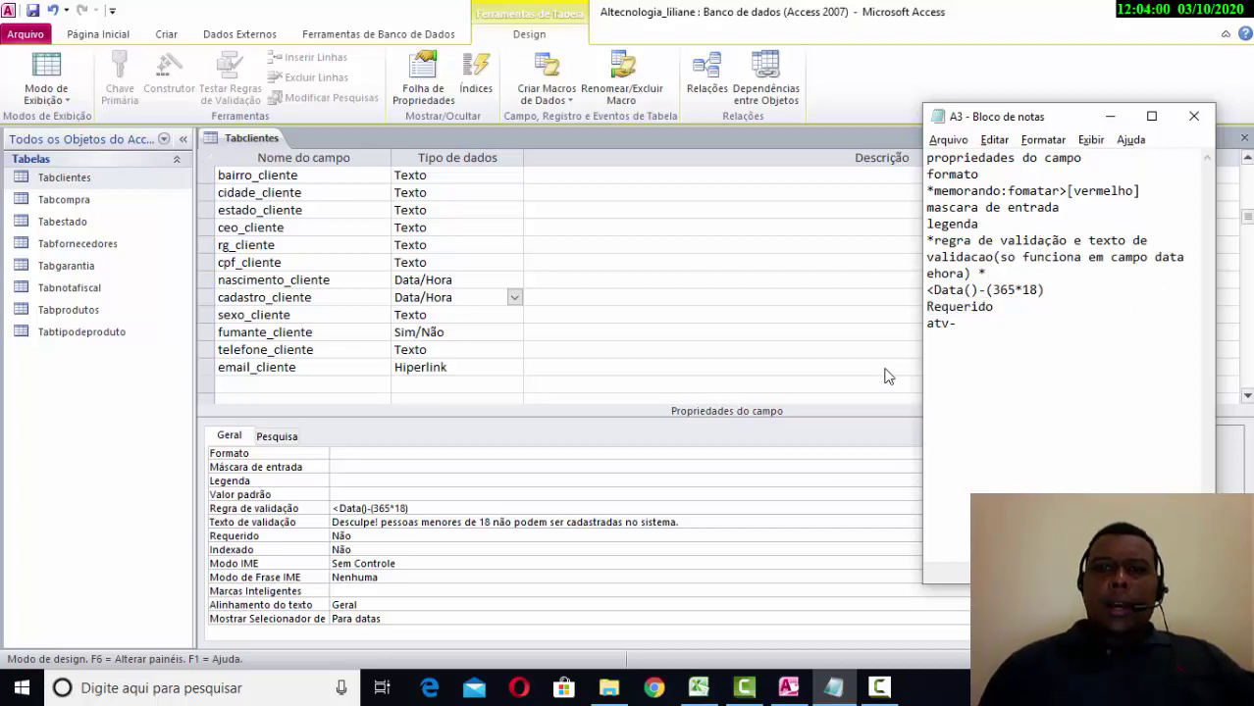
# Return to Tabclientes in Access and rename the ceo_cliente field as cep_cliente.
pyautogui.click(834, 339)
pyautogui.click(428, 315)
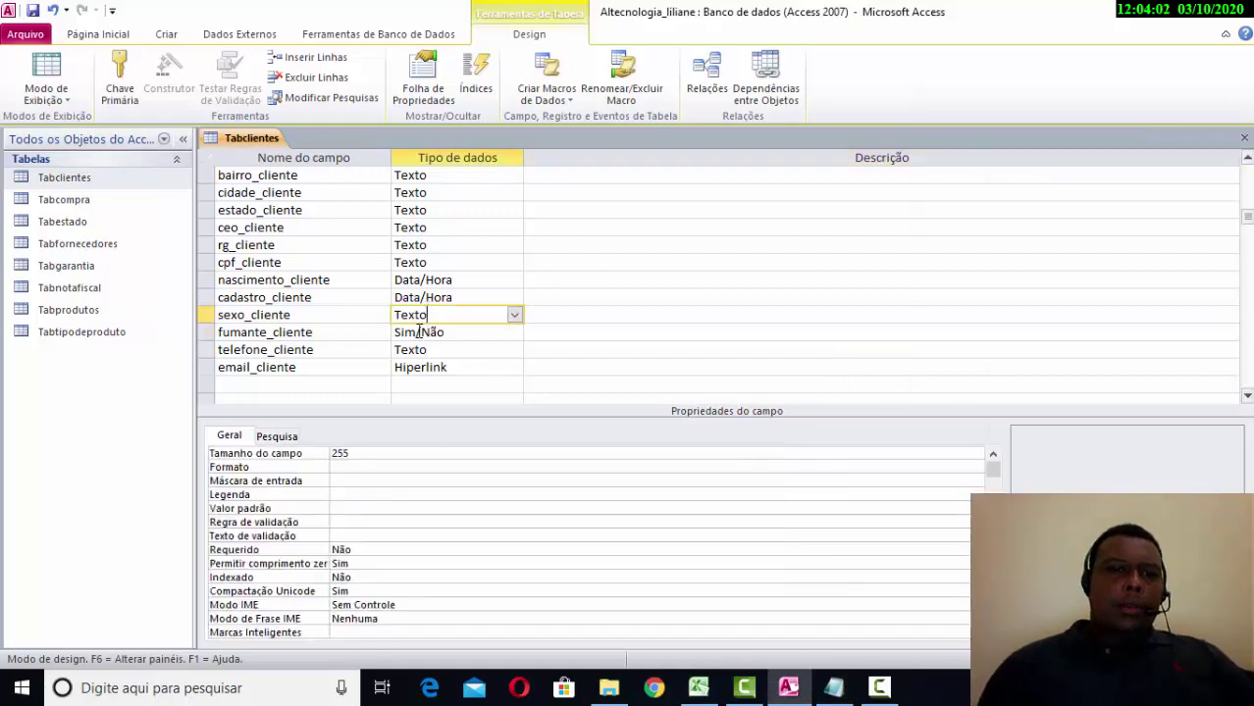
pyautogui.click(398, 263)
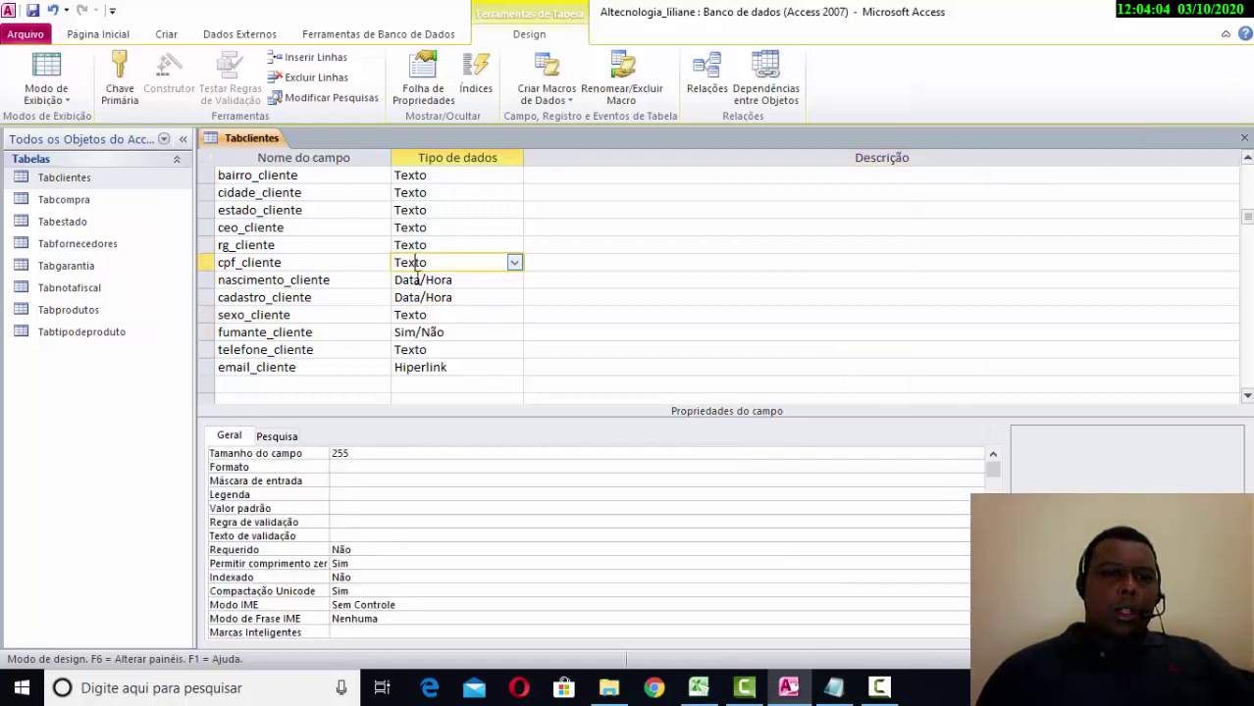
pyautogui.click(441, 265)
pyautogui.click(444, 245)
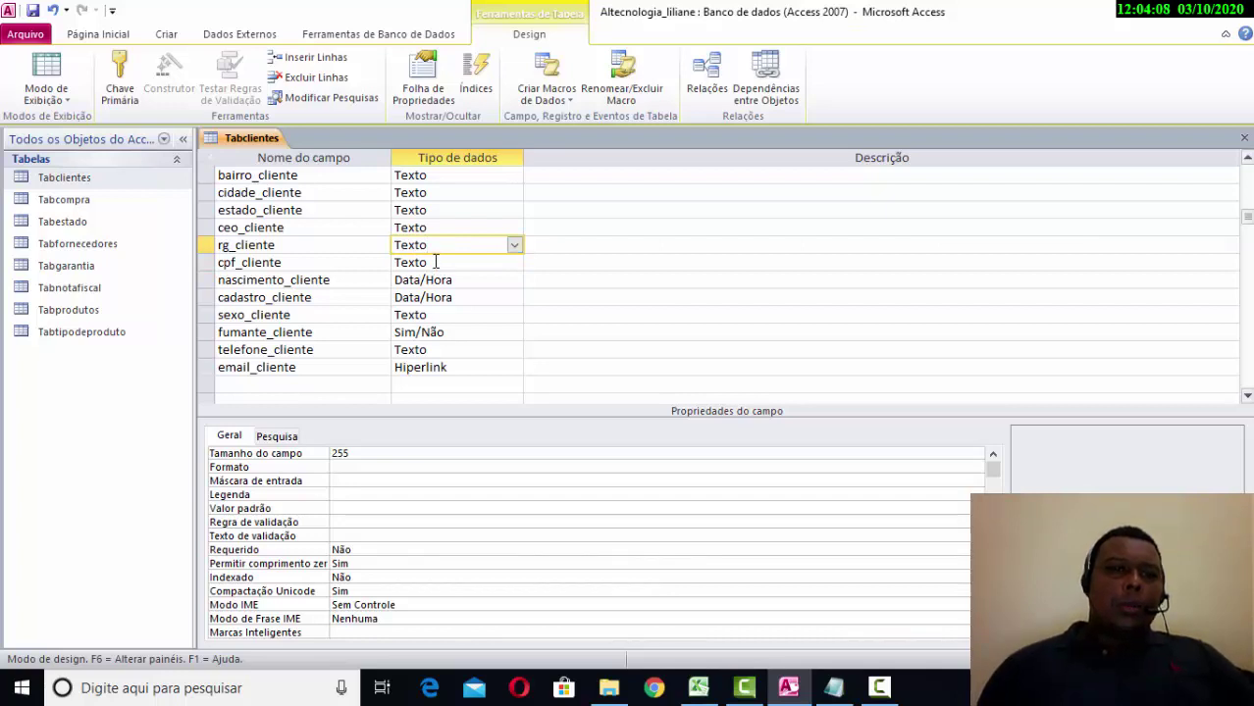
pyautogui.click(239, 227)
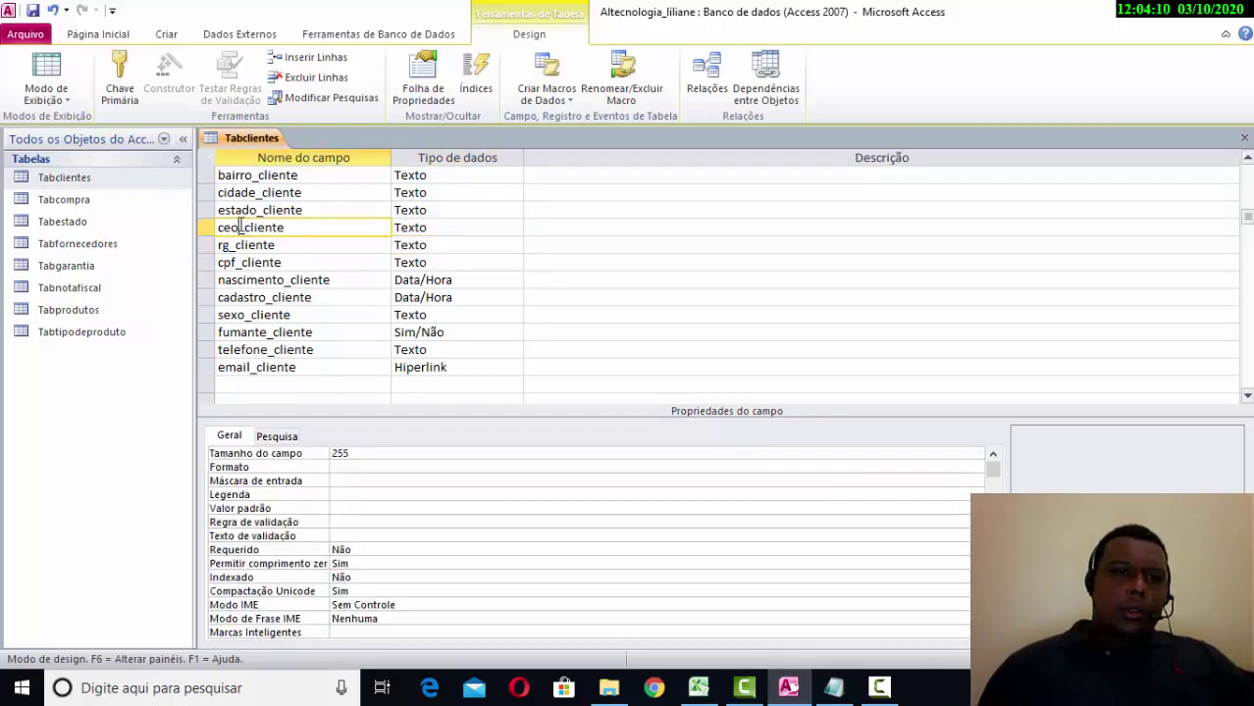
pyautogui.press('BackSpace')
pyautogui.write('p')
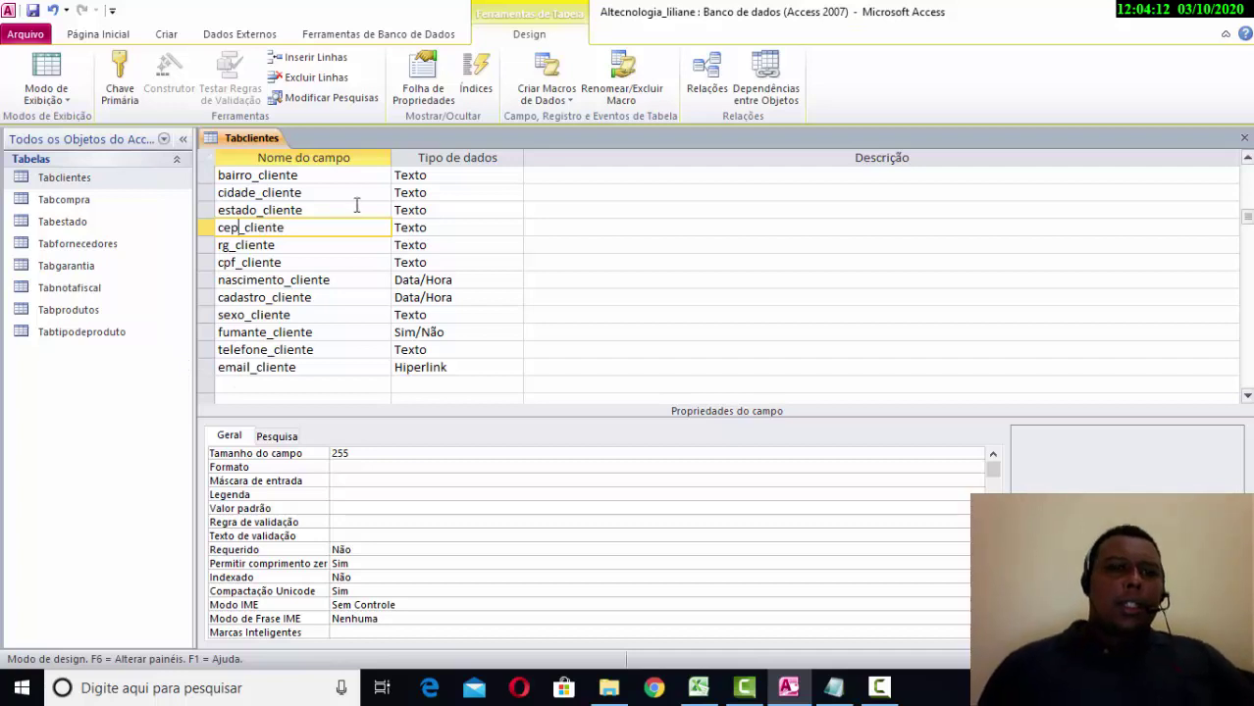
# Start the input mask wizard for the cep_cliente field, saving the table, and choose the Código postal mask.
pyautogui.click(438, 228)
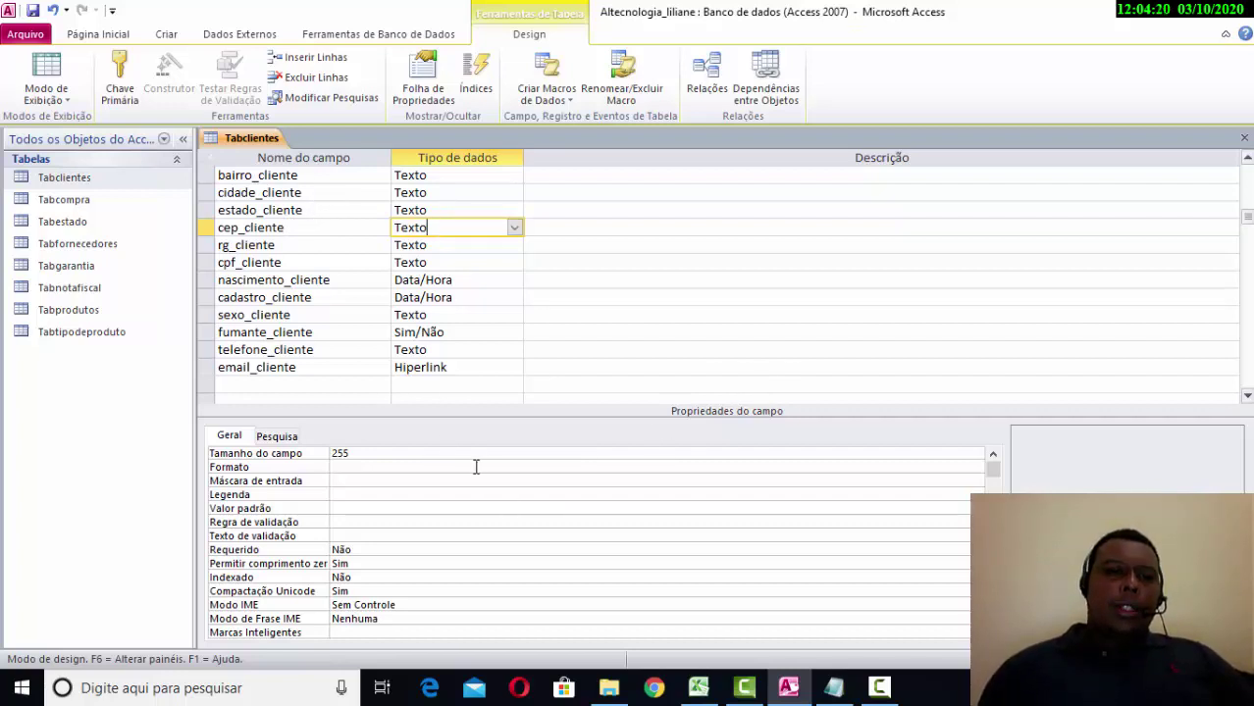
pyautogui.click(333, 481)
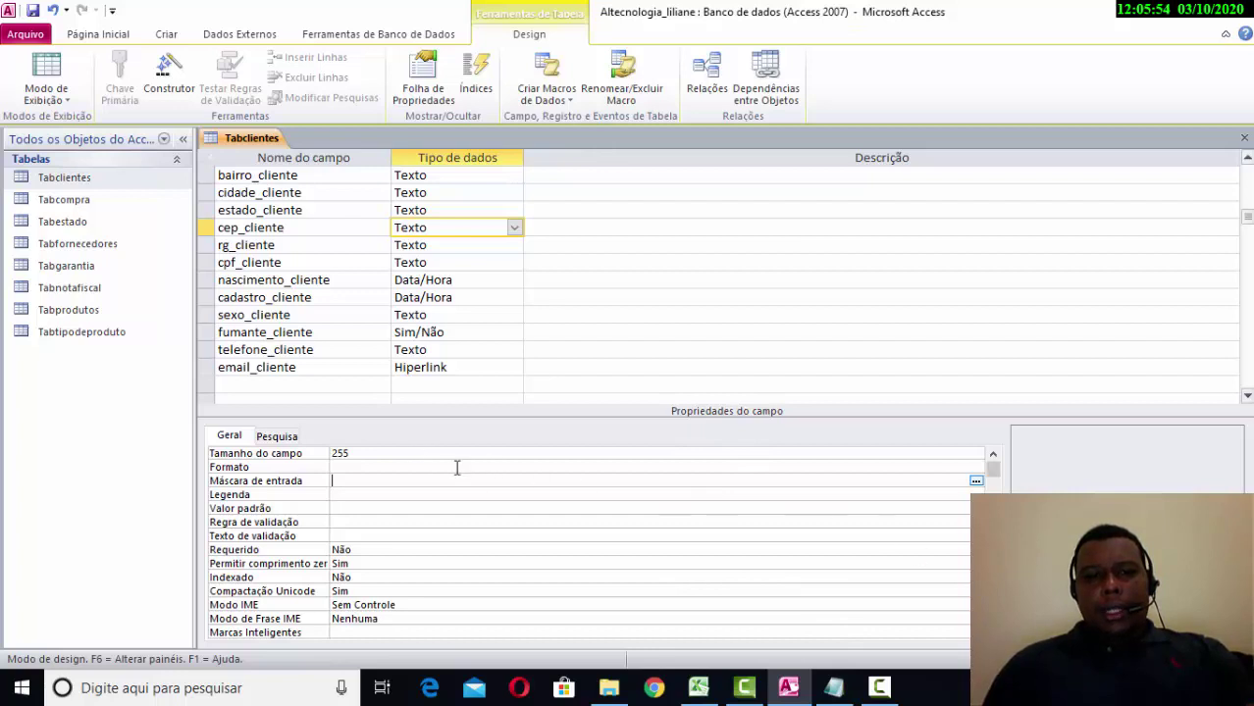
pyautogui.click(976, 482)
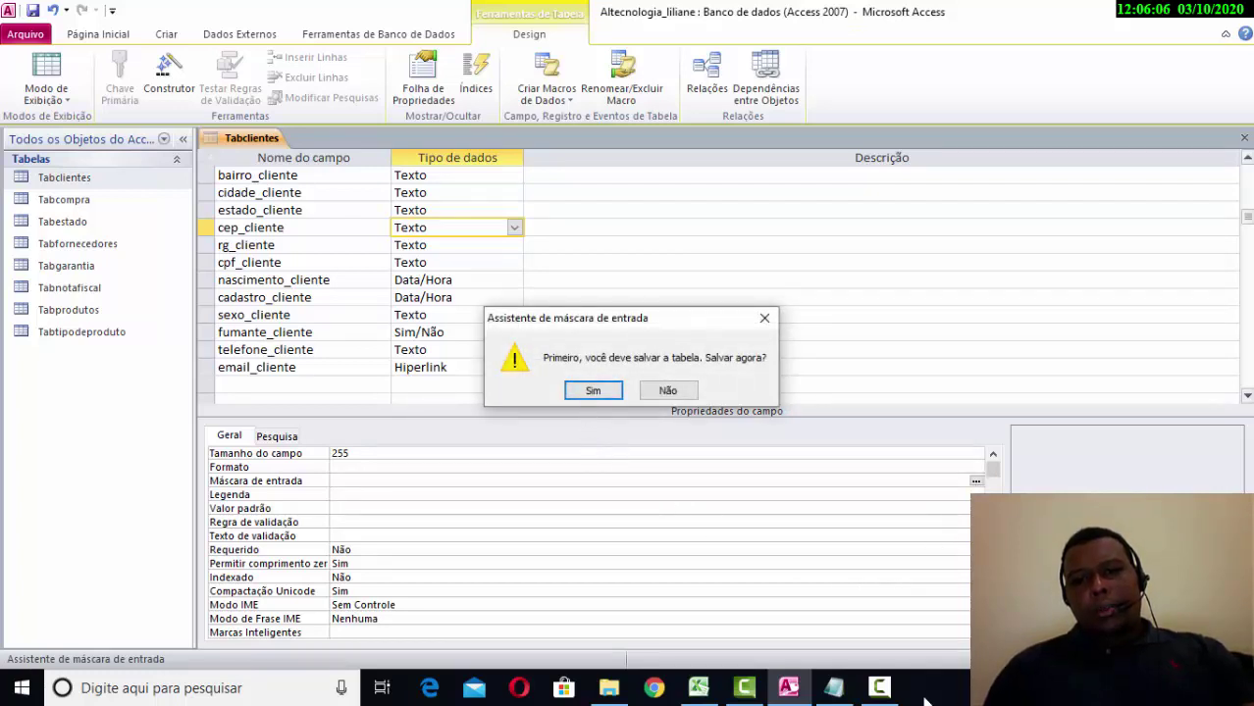
pyautogui.click(580, 393)
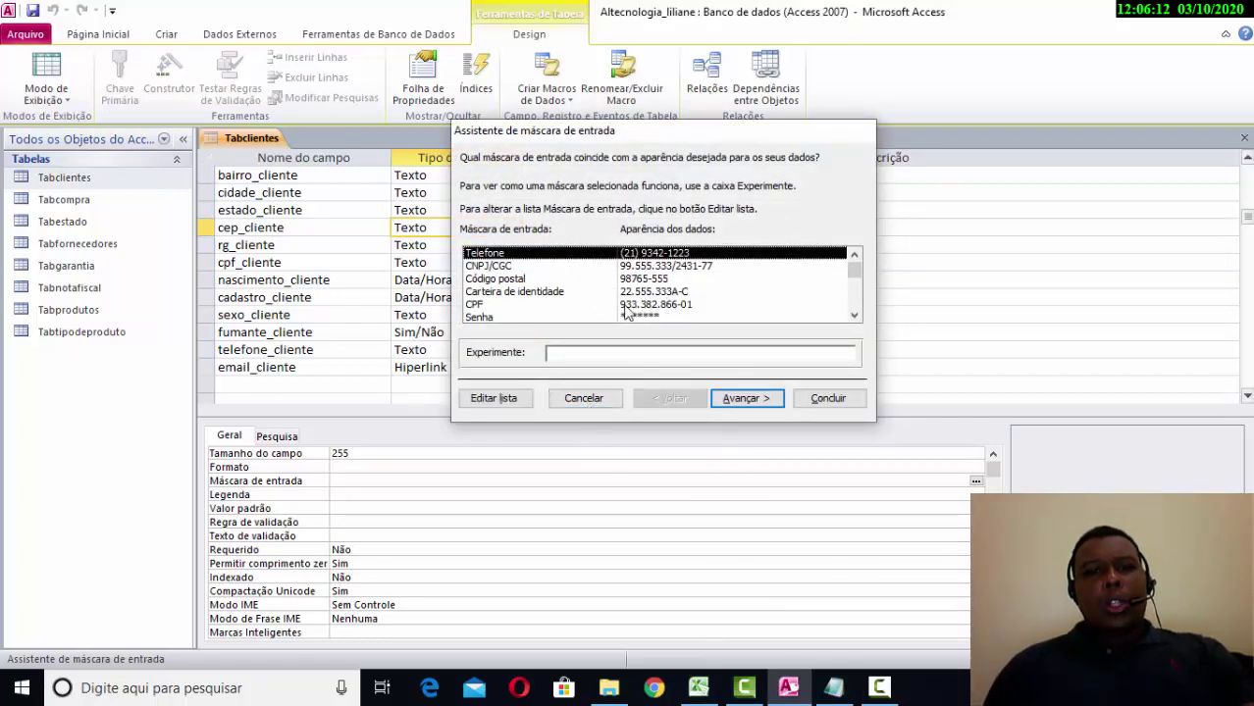
pyautogui.click(542, 279)
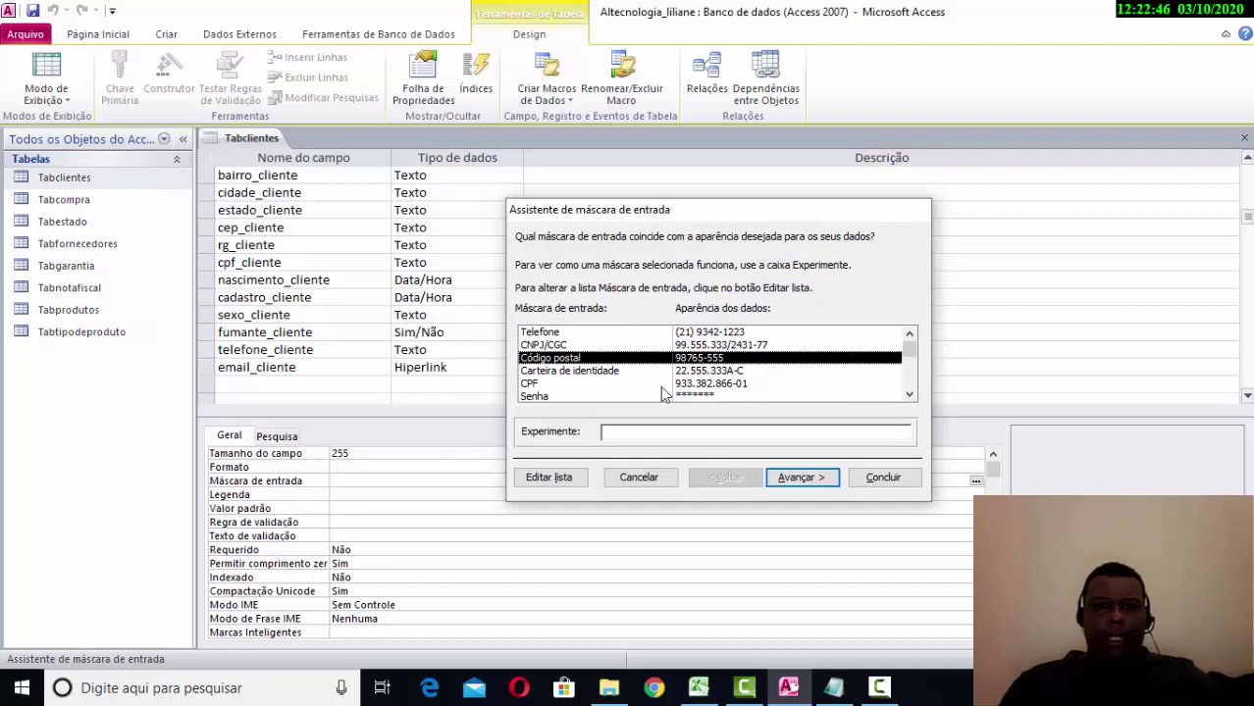
# Test the Código postal mask in the wizard by entering a sample postal code.
pyautogui.click(650, 433)
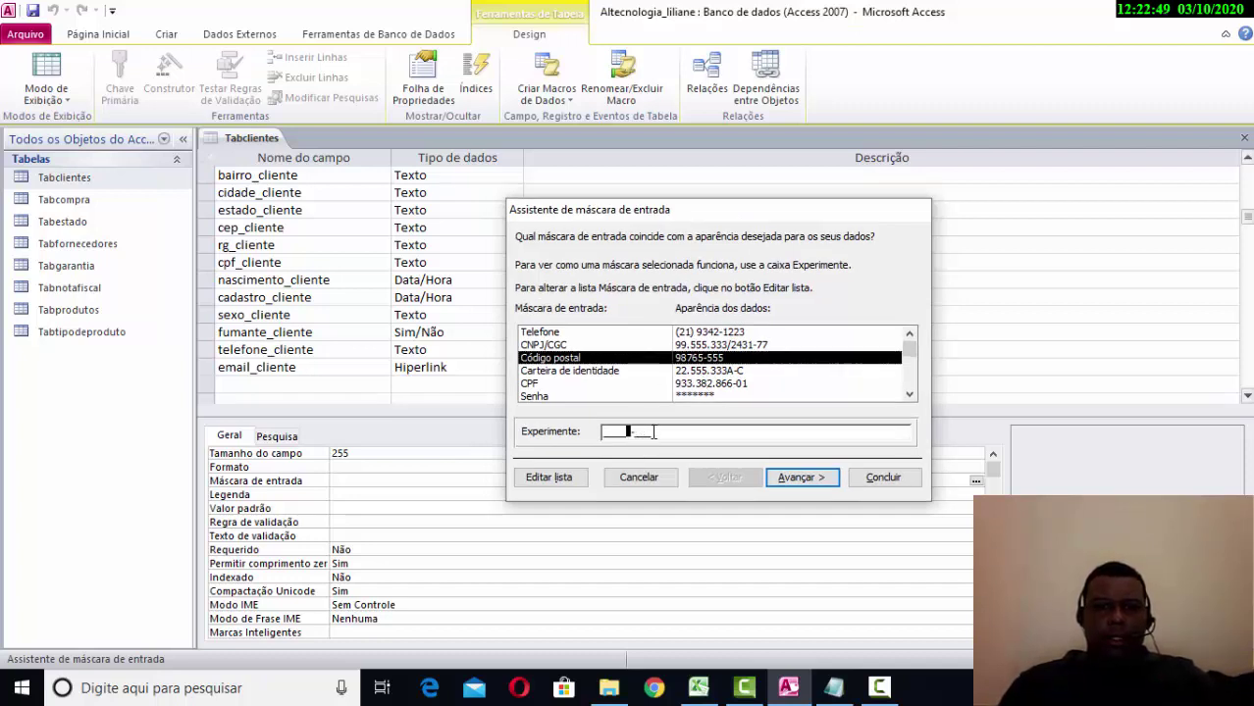
pyautogui.click(606, 431)
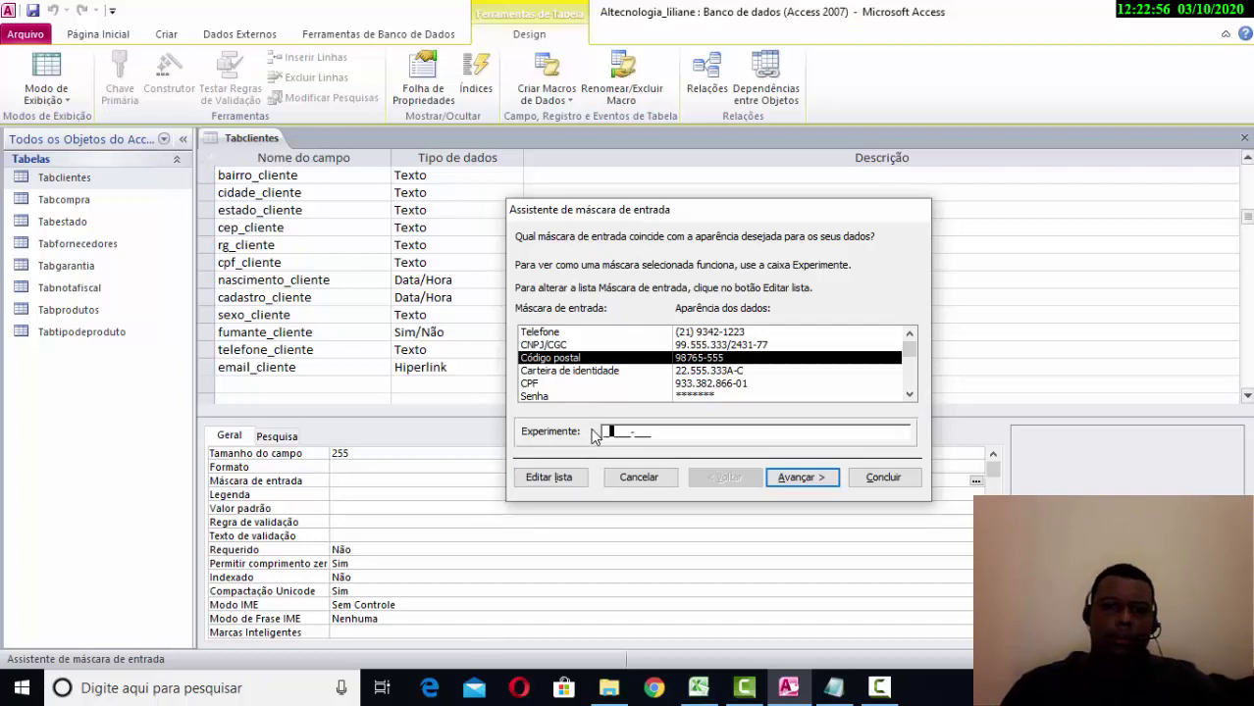
pyautogui.write('21')
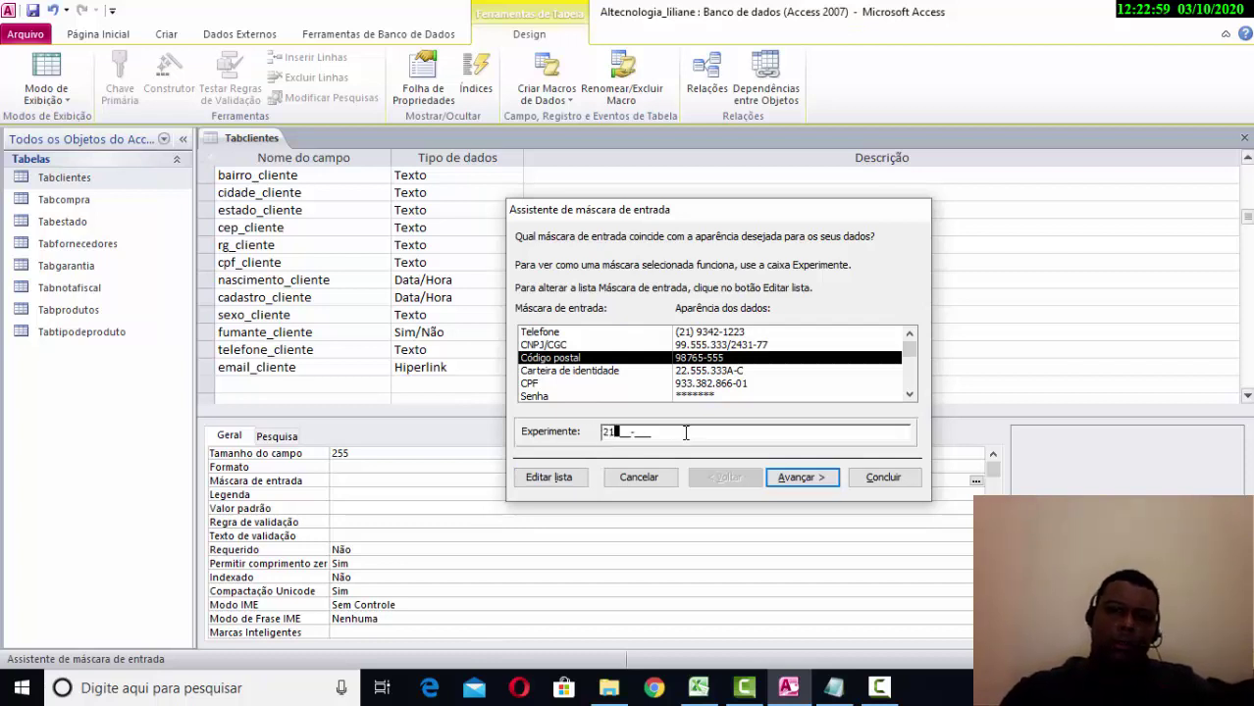
pyautogui.write('665-')
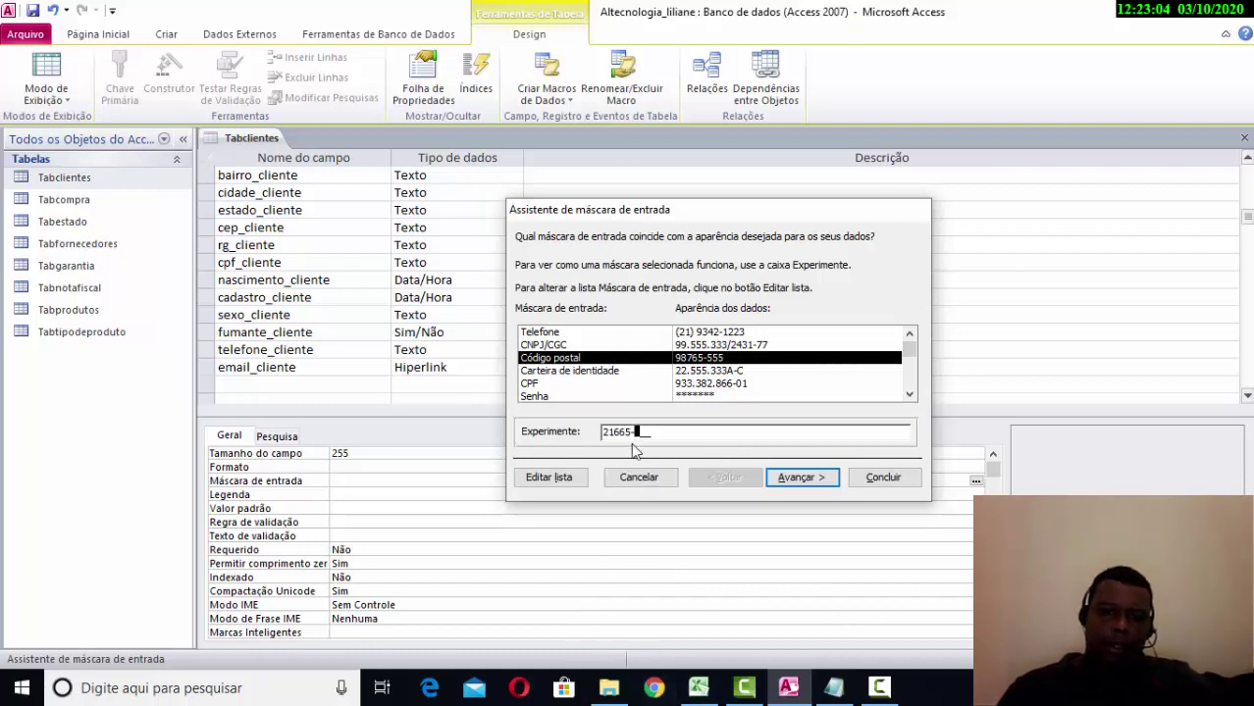
pyautogui.write('000')
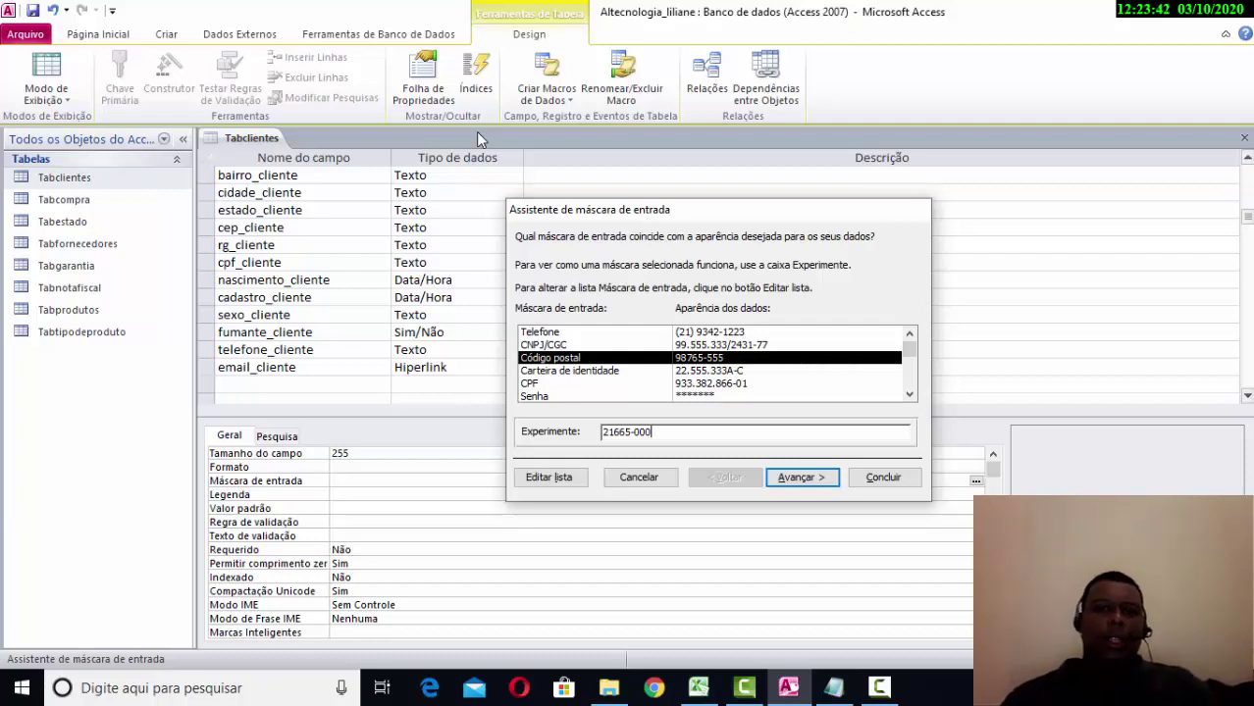
pyautogui.moveTo(883, 688)
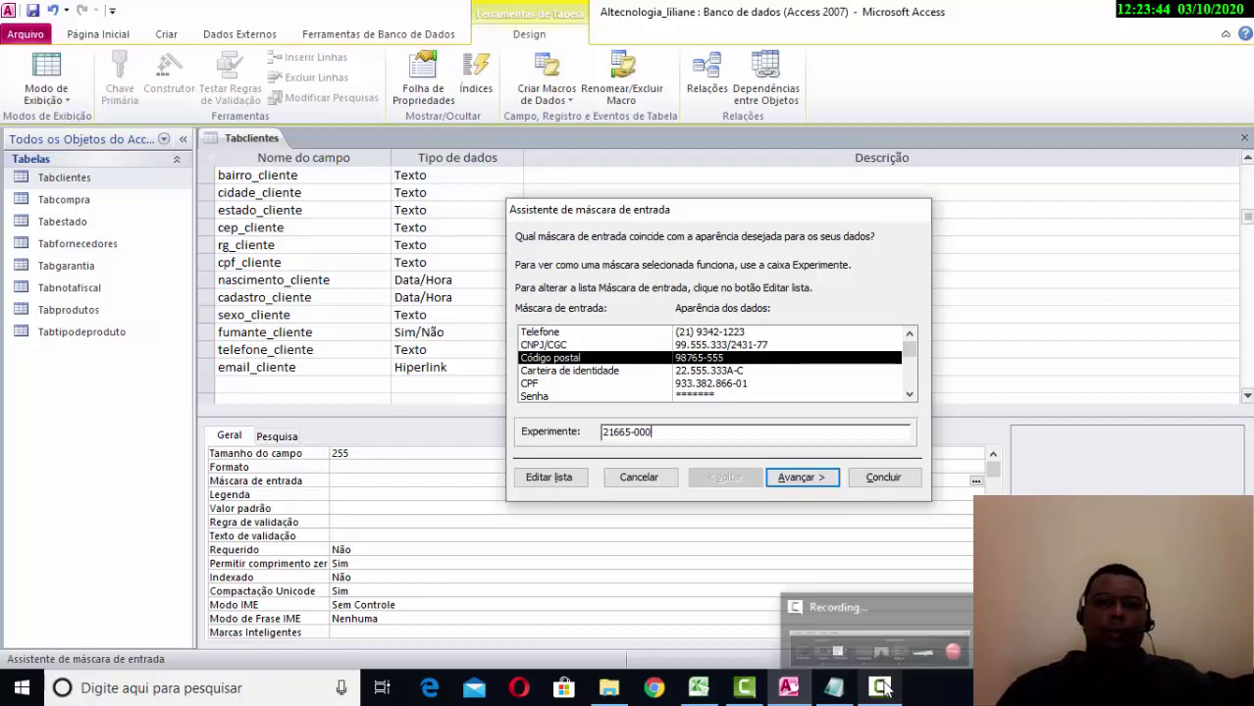
pyautogui.click(900, 629)
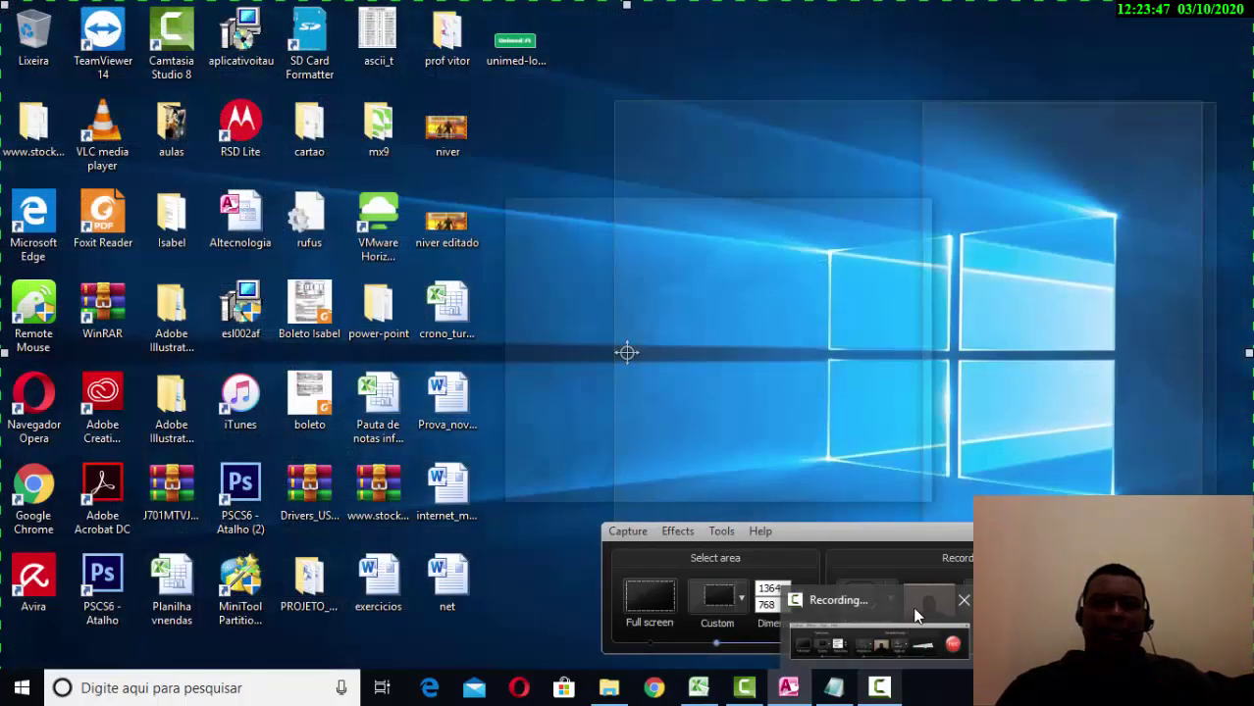
pyautogui.click(919, 603)
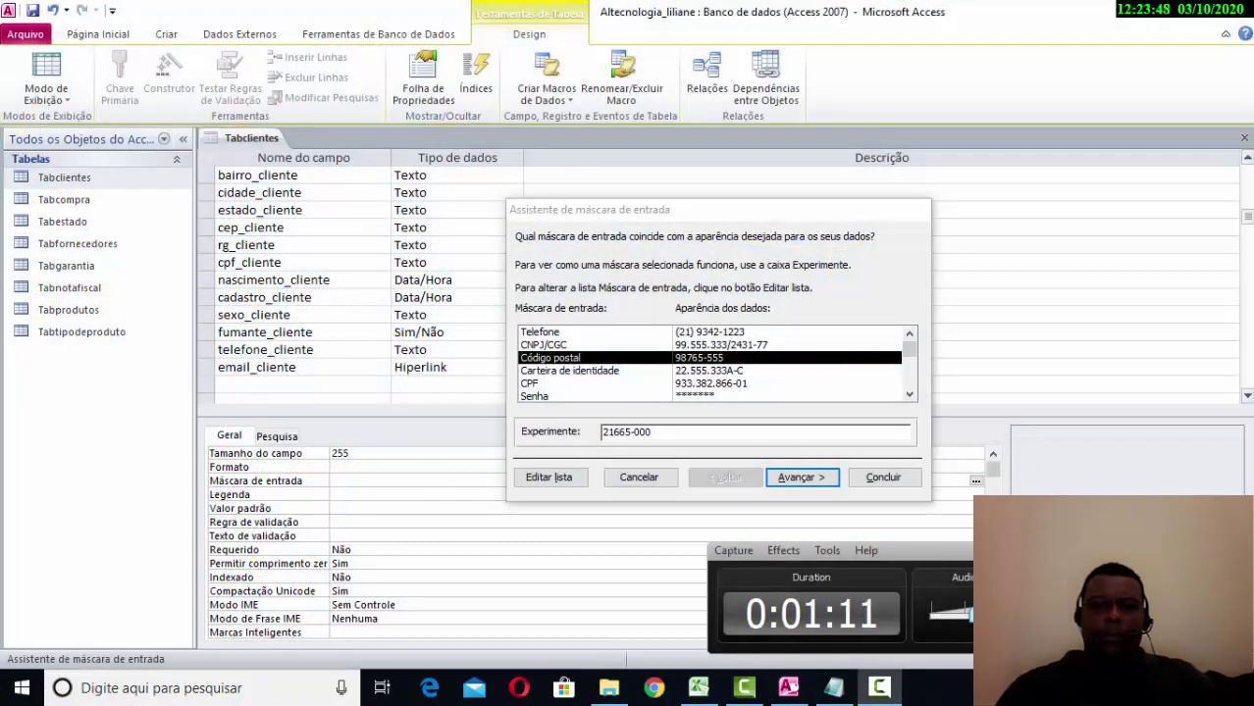
# Advance the wizard to the mask's customization page and examine the digits of the 00000-000 input mask.
pyautogui.click(785, 431)
pyautogui.click(811, 483)
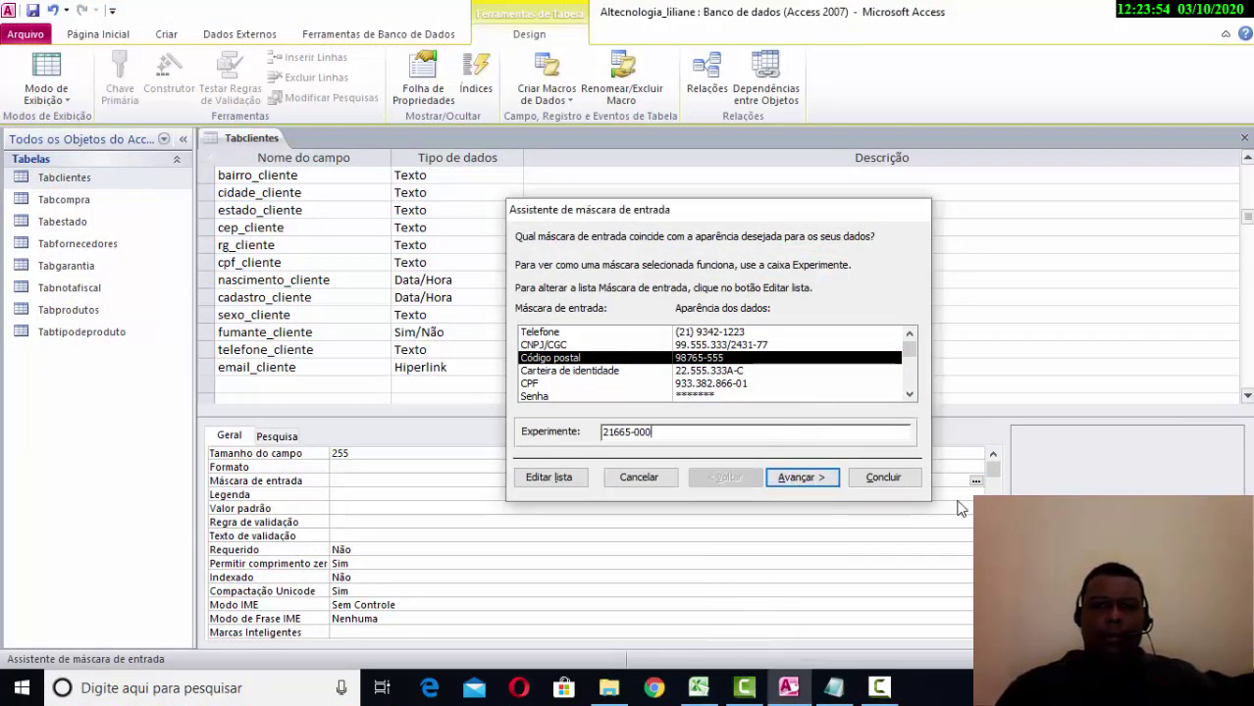
pyautogui.click(803, 478)
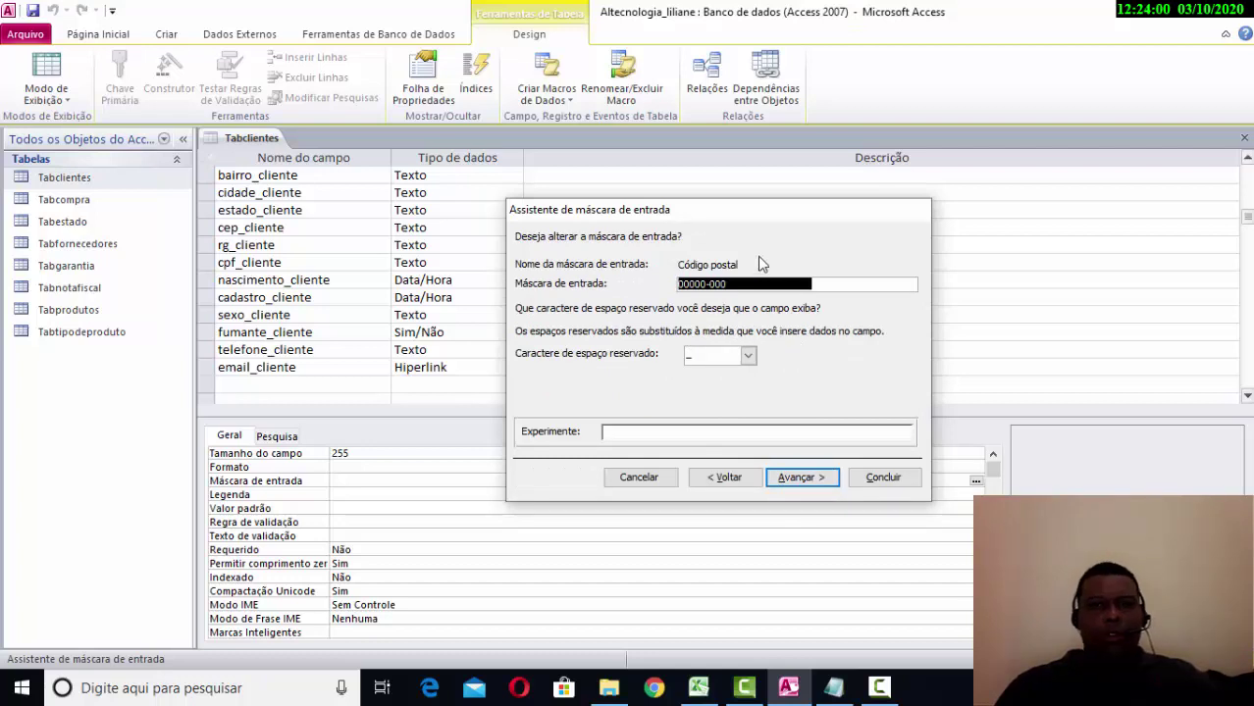
pyautogui.click(753, 285)
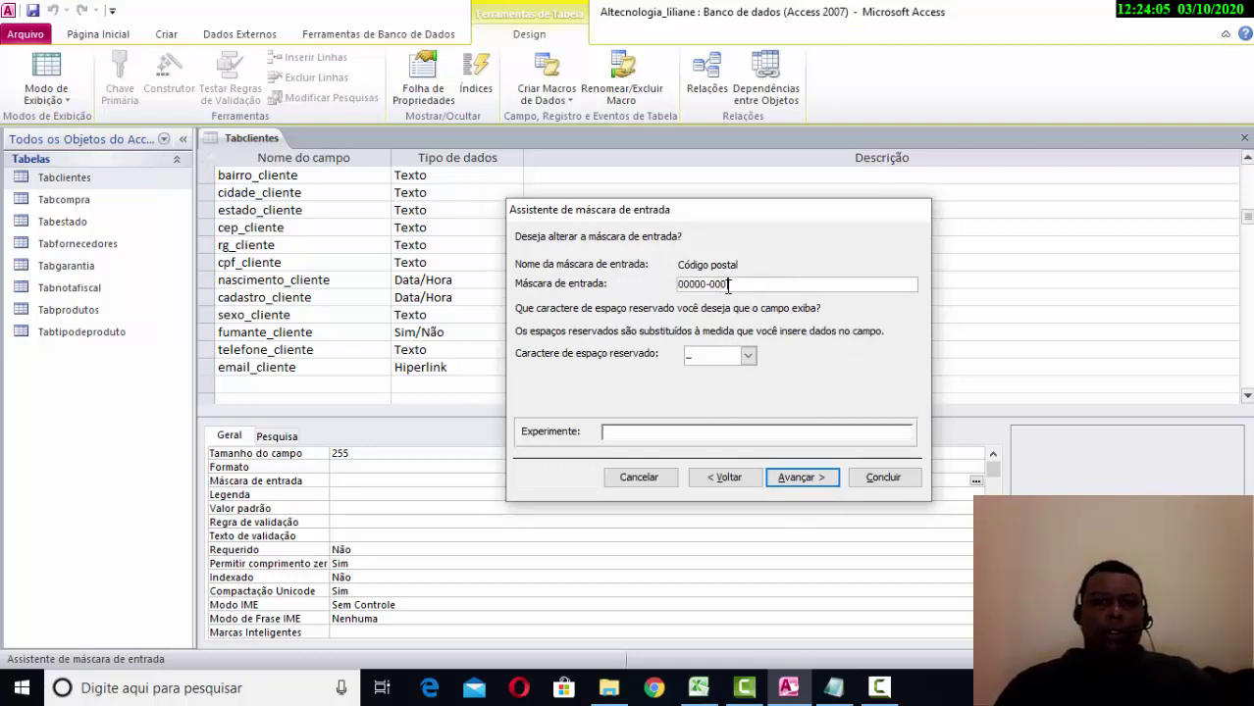
pyautogui.moveTo(700, 285); pyautogui.dragTo(649, 323)
pyautogui.click(685, 287)
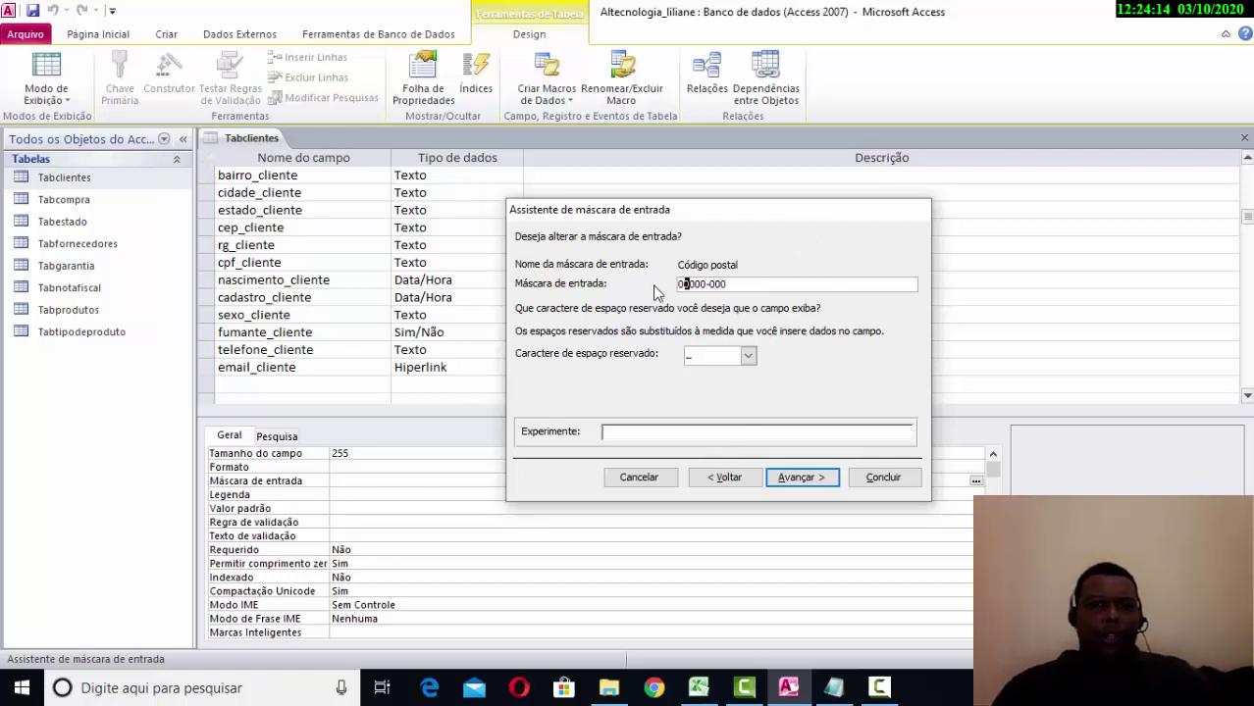
pyautogui.click(724, 285)
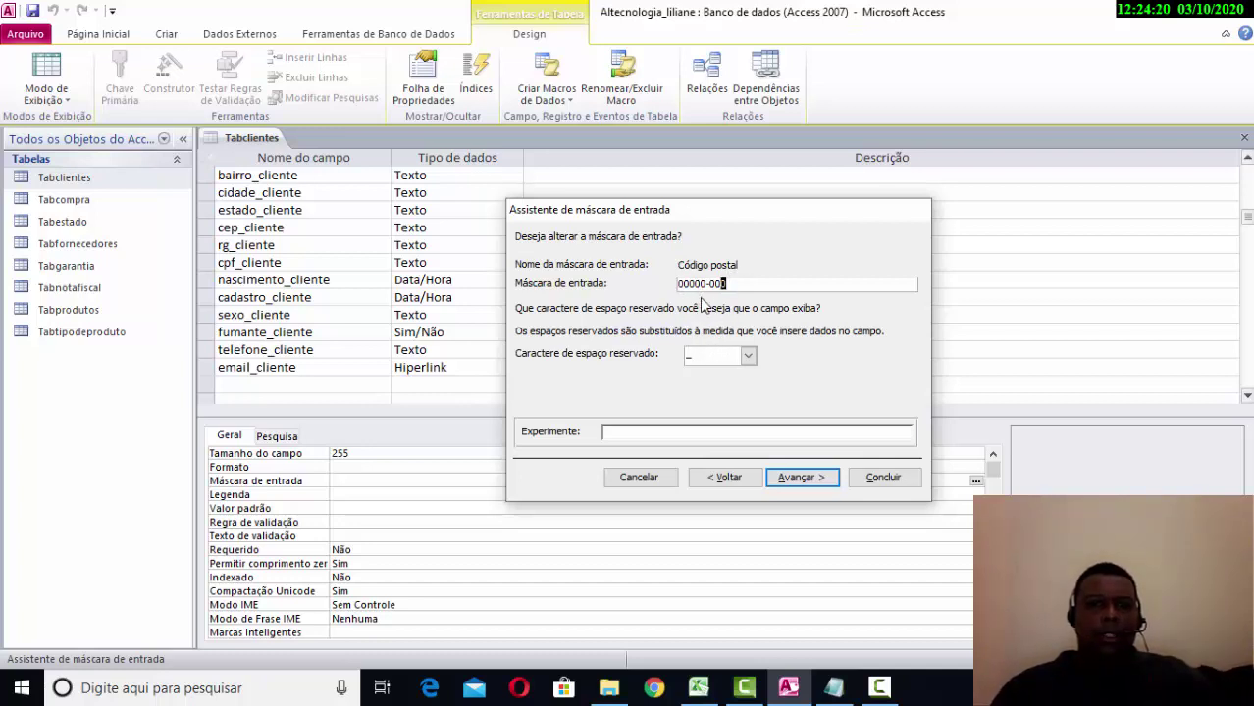
# Choose _ as the mask's placeholder character and check how the empty mask looks in the trial field.
pyautogui.click(748, 356)
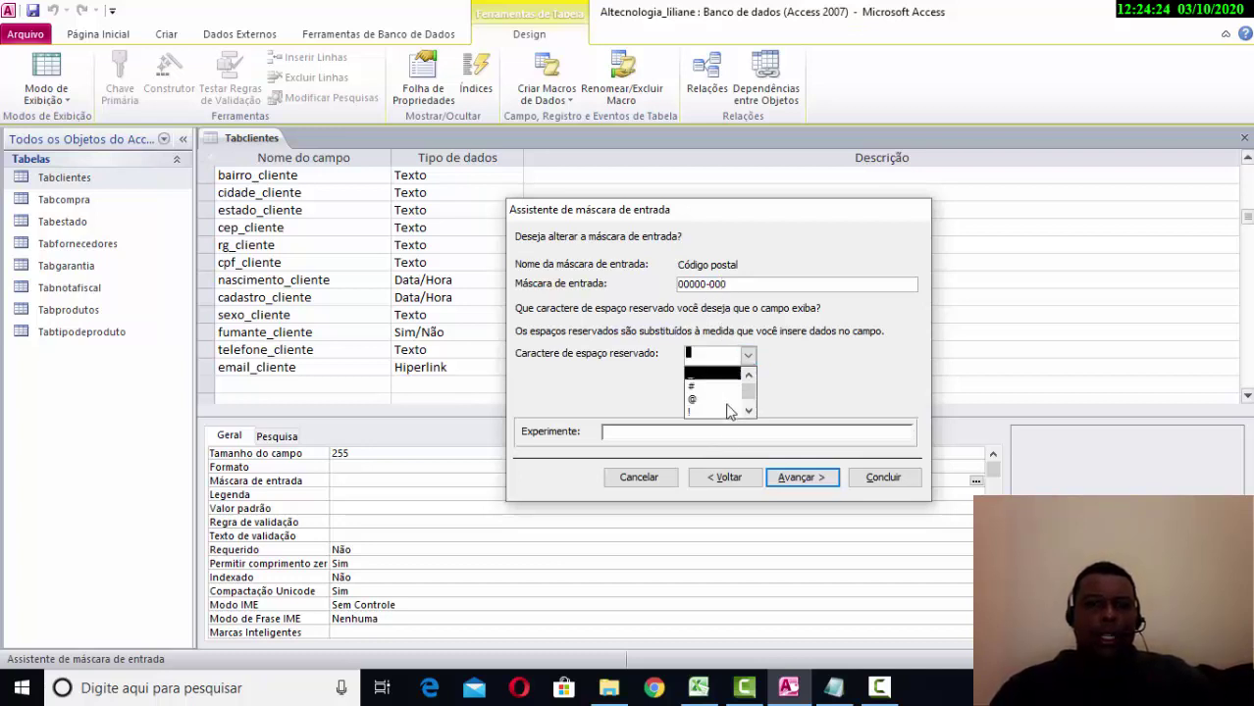
pyautogui.click(728, 385)
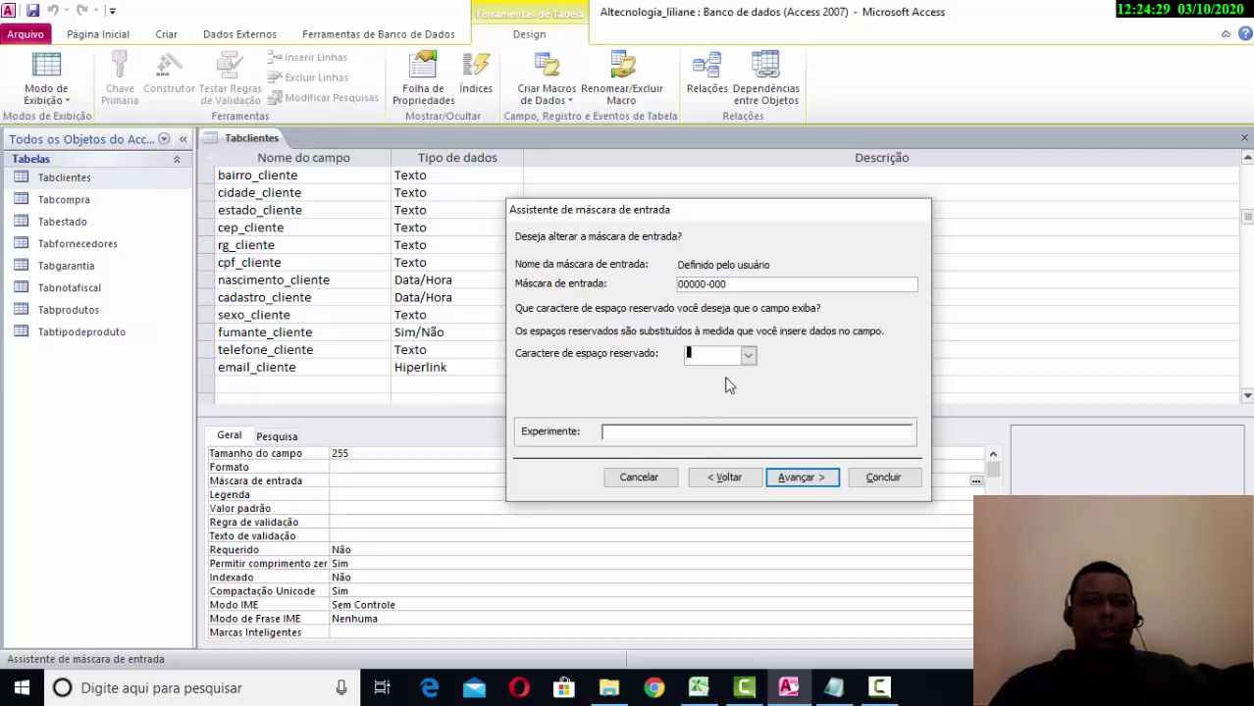
pyautogui.click(720, 357)
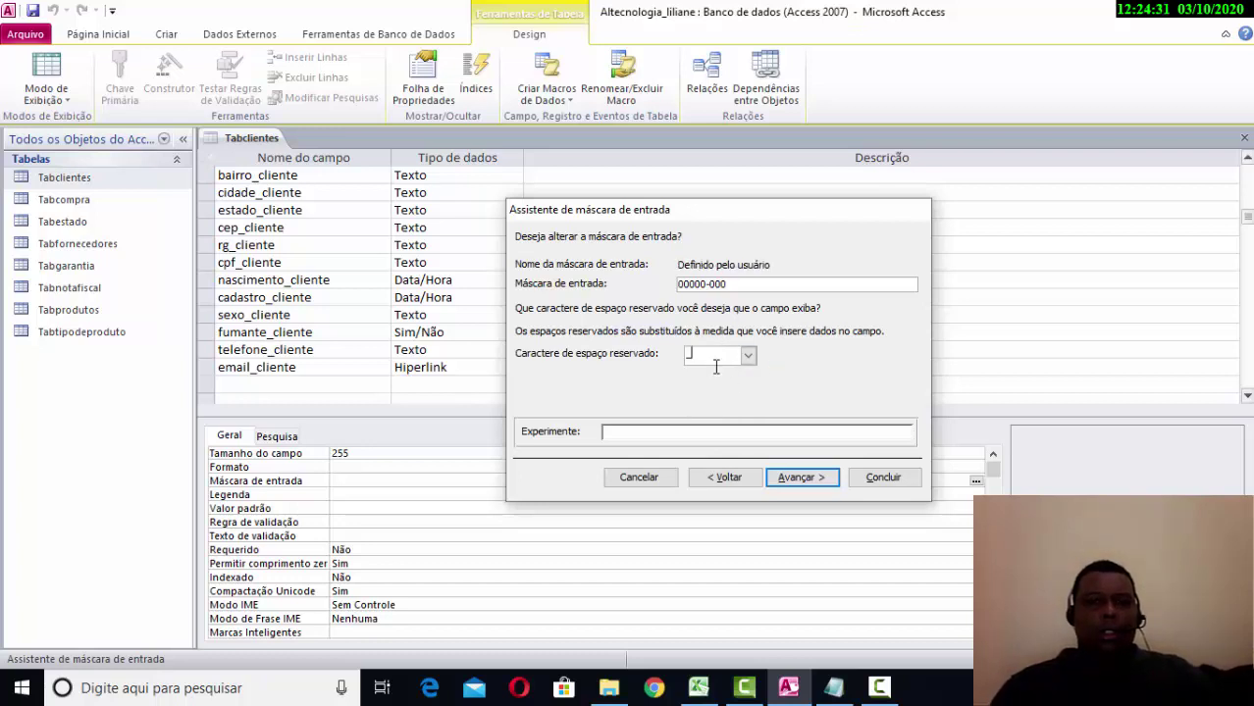
pyautogui.click(693, 432)
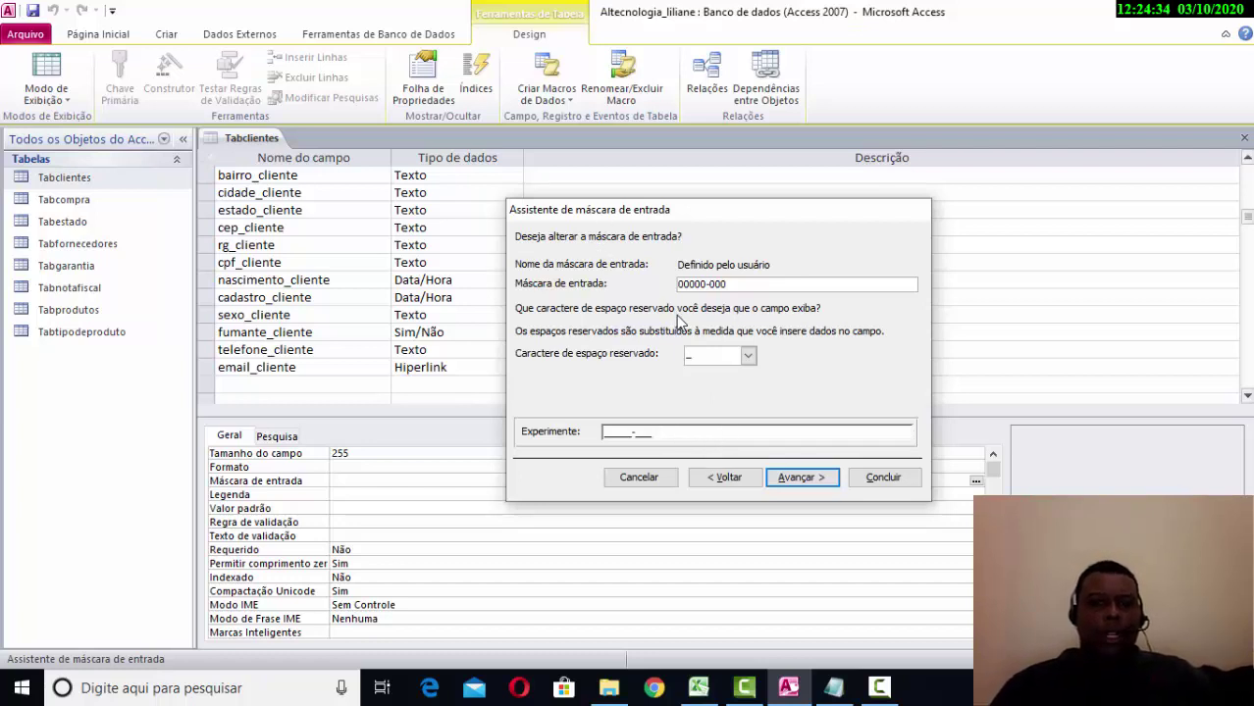
# Choose to store the data with the symbols in the mask and finish the input mask wizard.
pyautogui.click(787, 477)
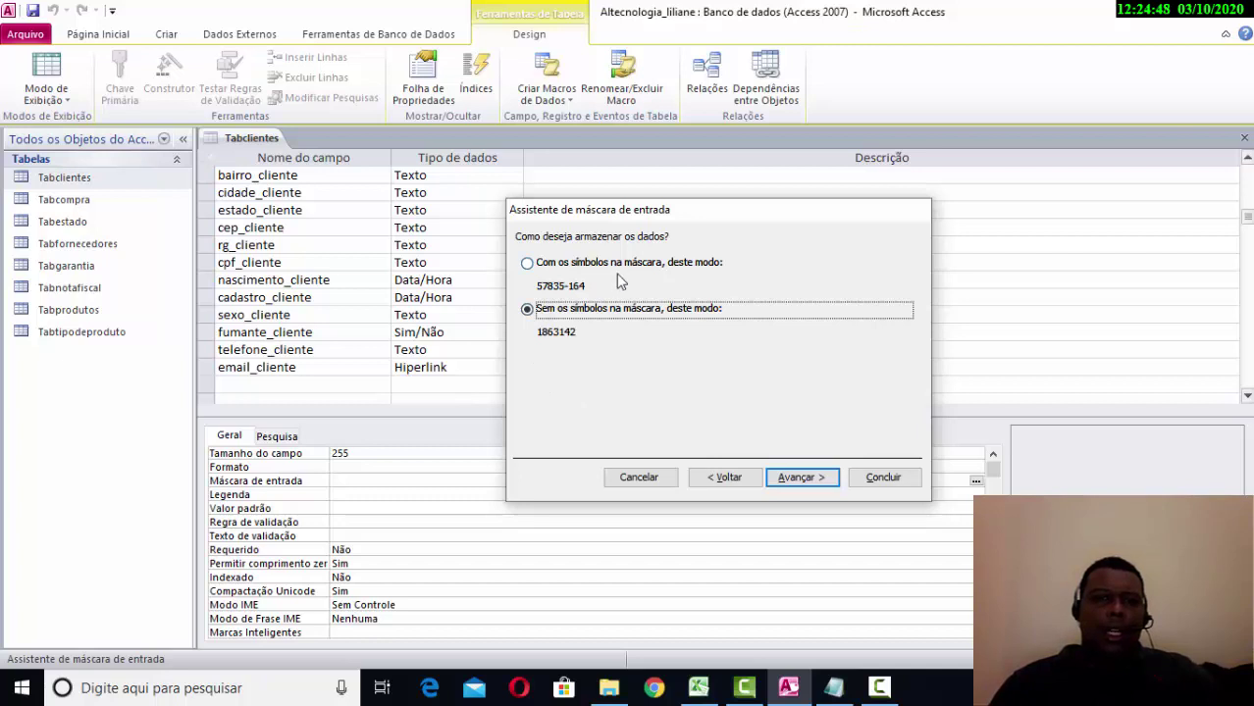
pyautogui.click(528, 267)
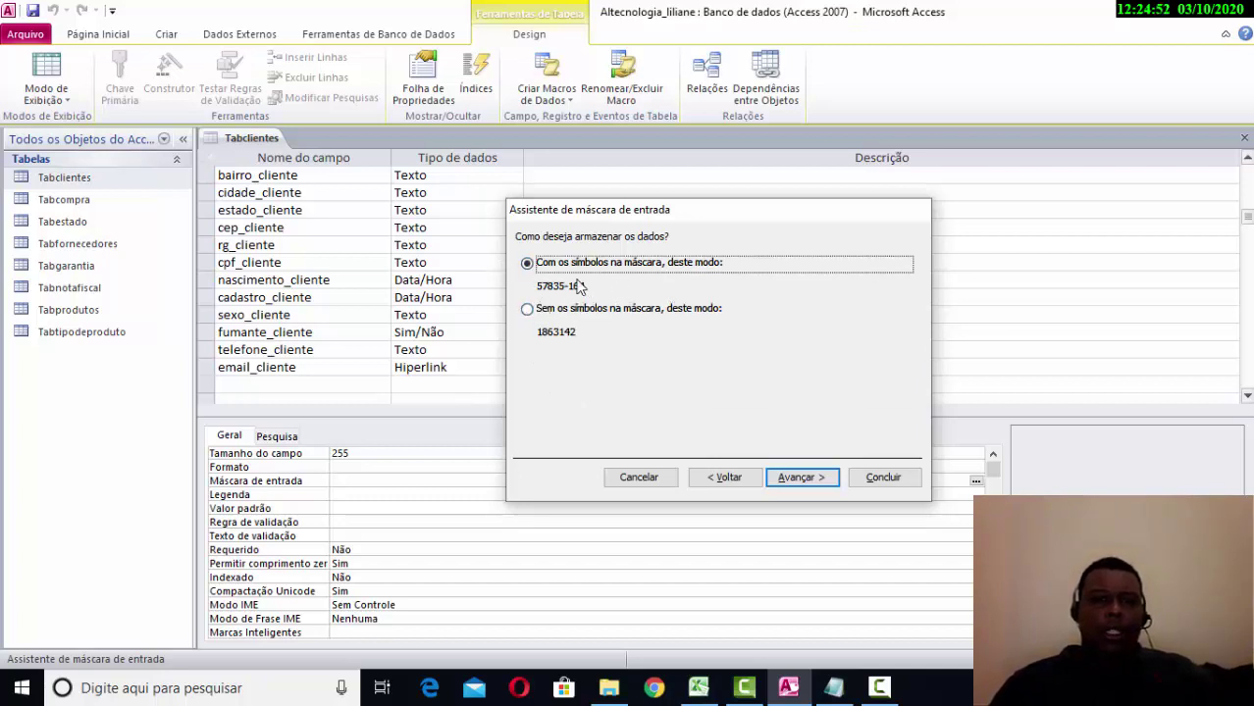
pyautogui.click(799, 478)
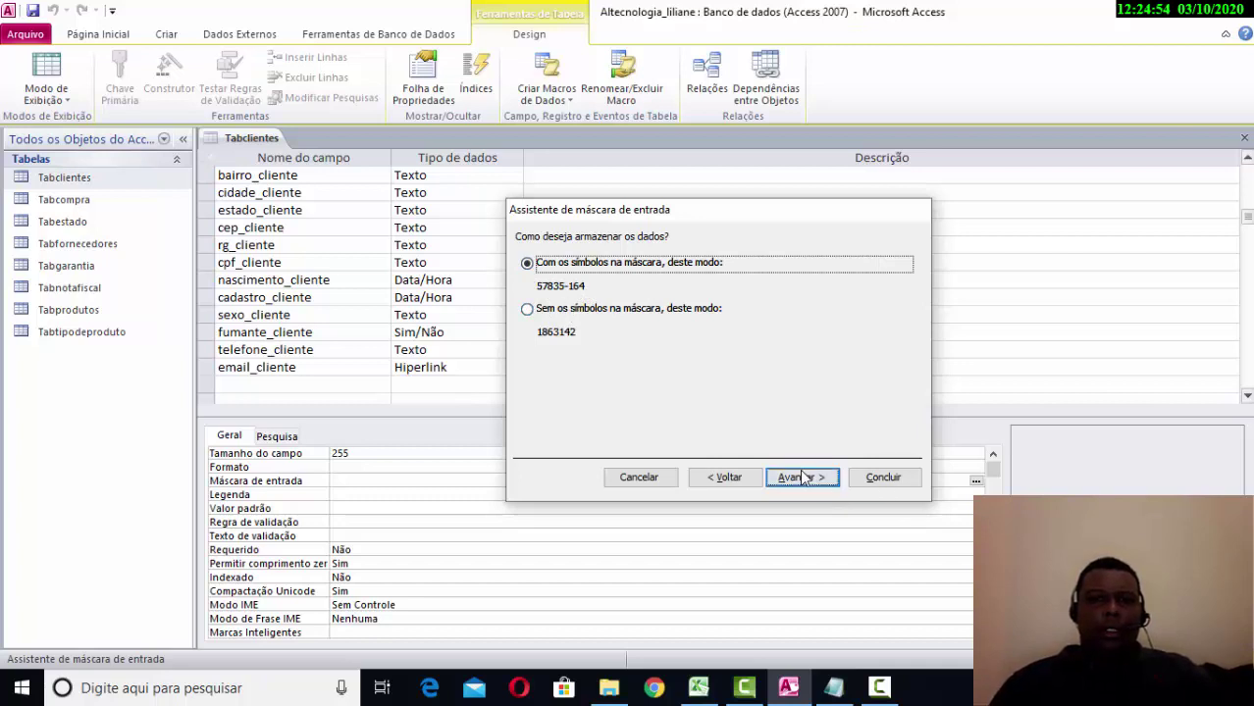
pyautogui.click(882, 478)
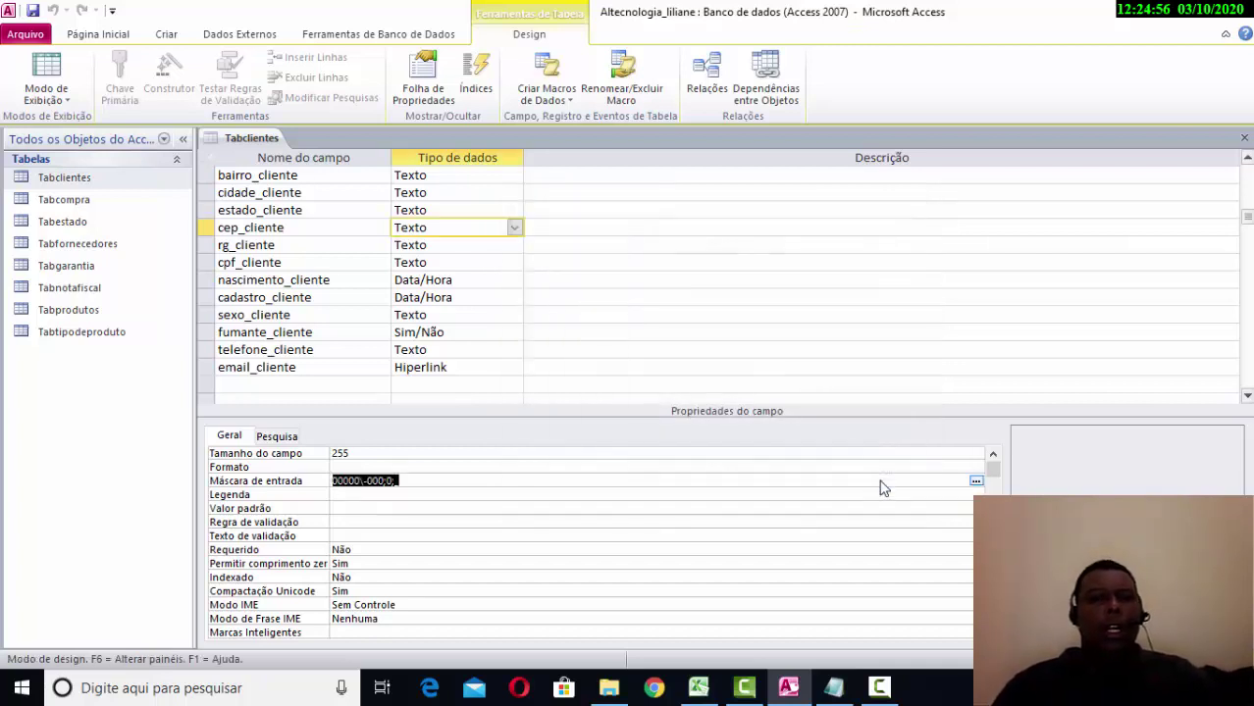
# Review the cep_cliente field's Máscara de entrada value, and bring up the rg_cliente field's properties.
pyautogui.moveTo(407, 480); pyautogui.dragTo(333, 487)
pyautogui.click(396, 468)
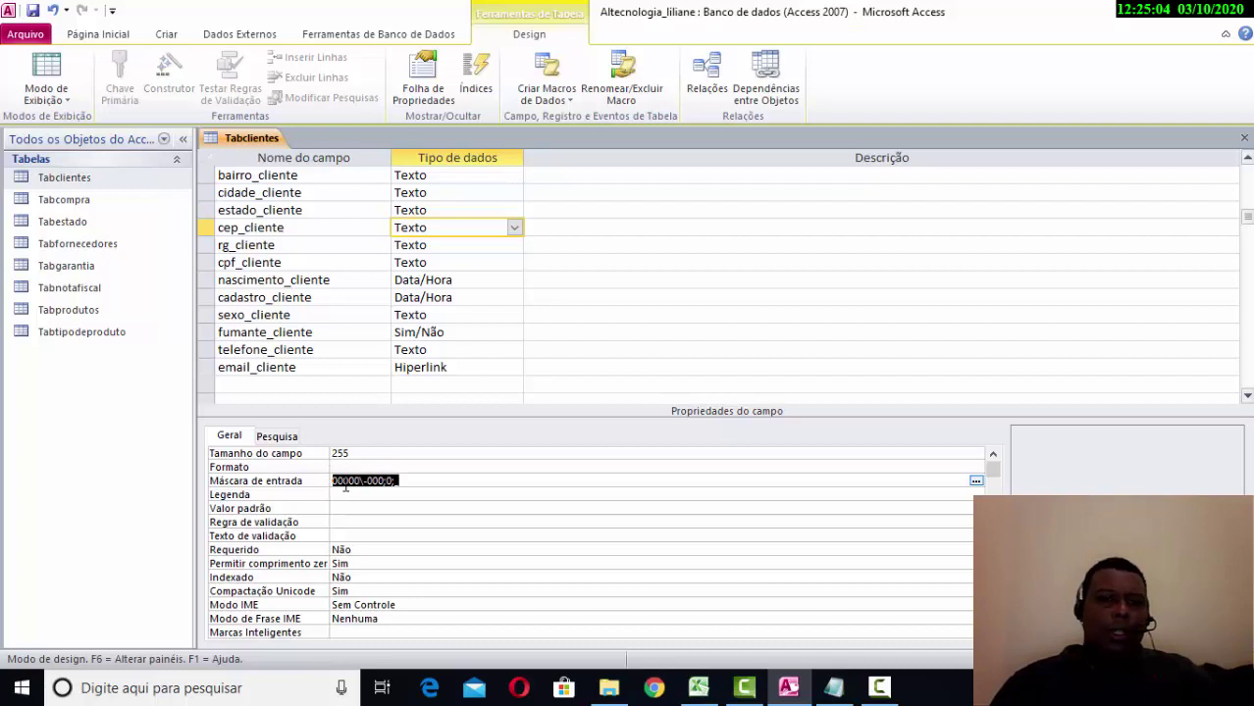
pyautogui.click(408, 485)
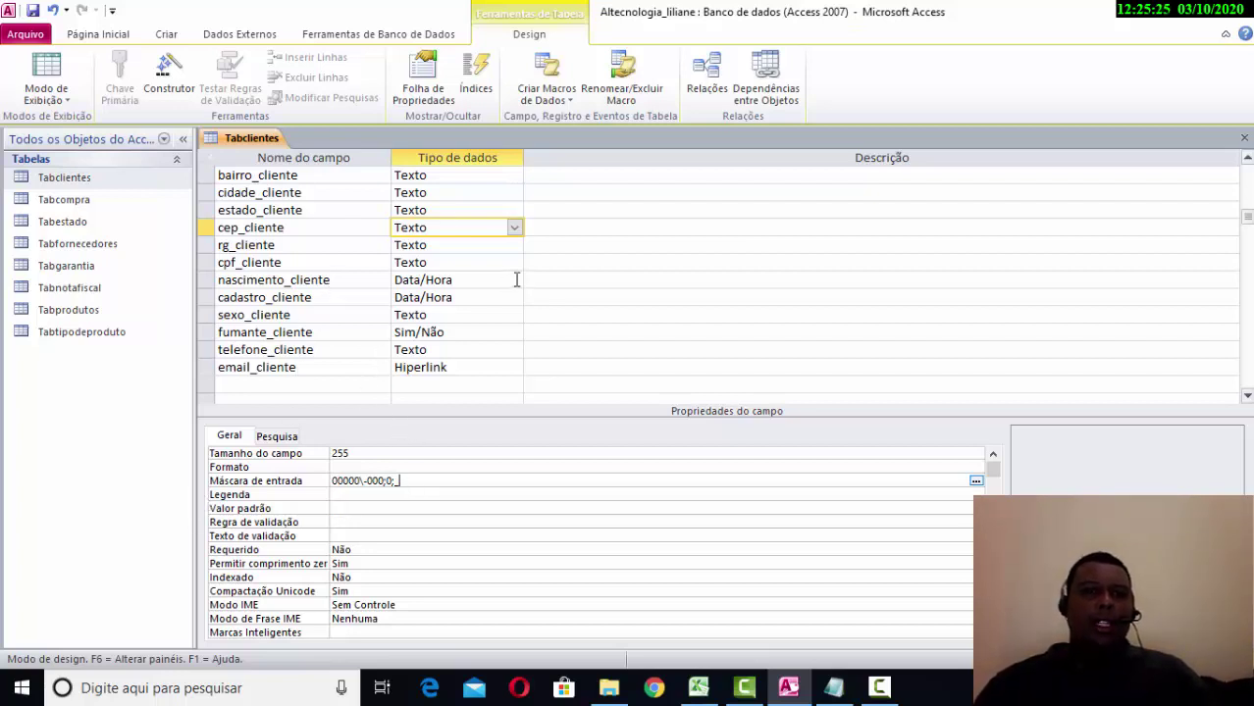
pyautogui.scroll(1, 516, 280)
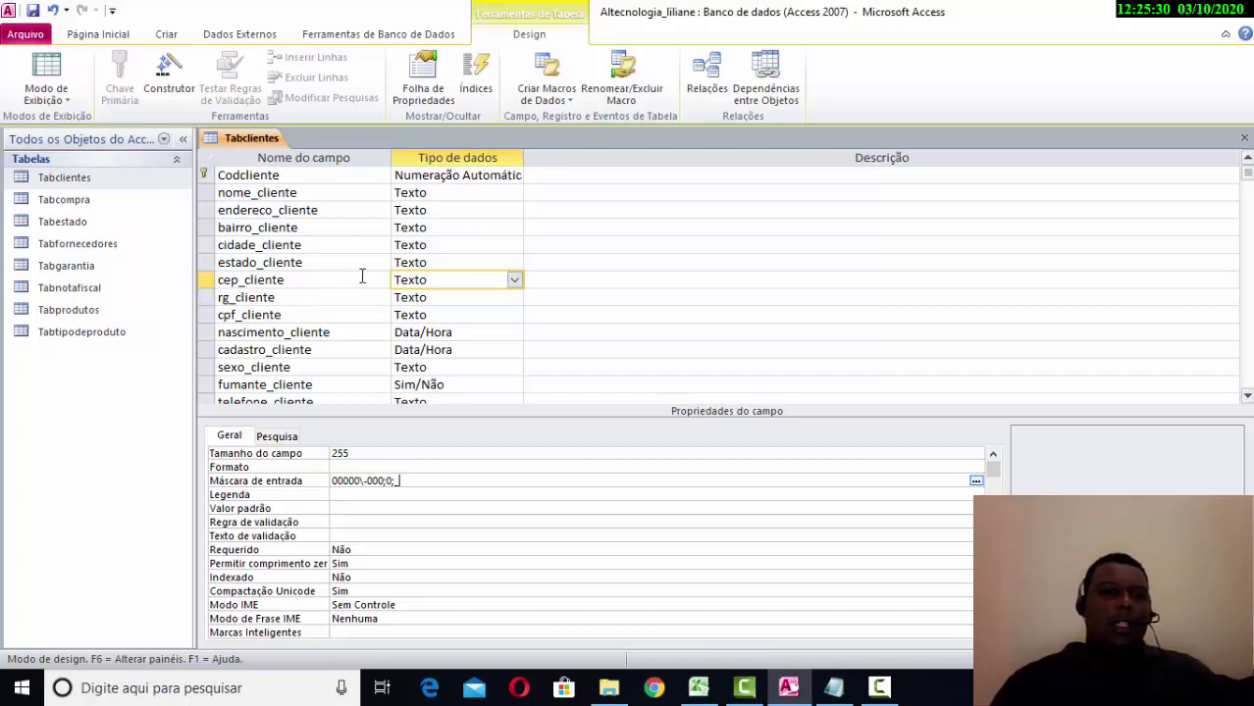
pyautogui.click(430, 302)
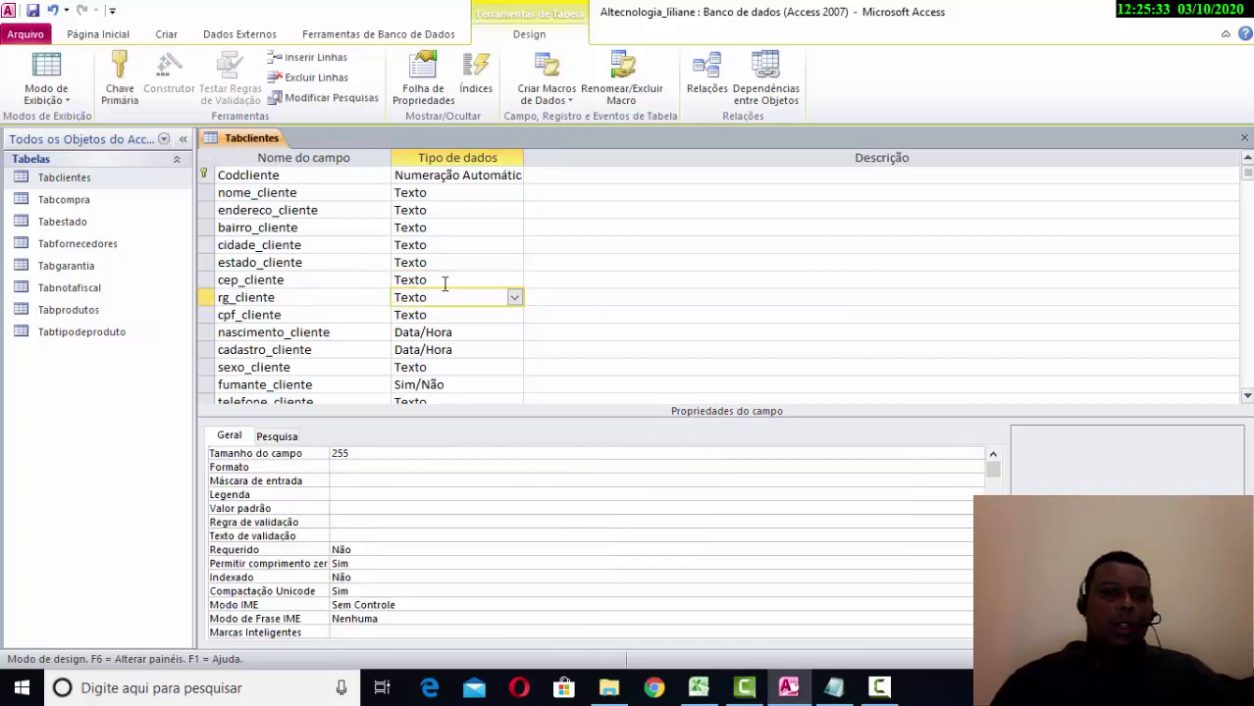
# Compare the field properties of cep_cliente, rg_cliente, nascimento_cliente and telefone_cliente to check which ones have an input mask.
pyautogui.click(445, 282)
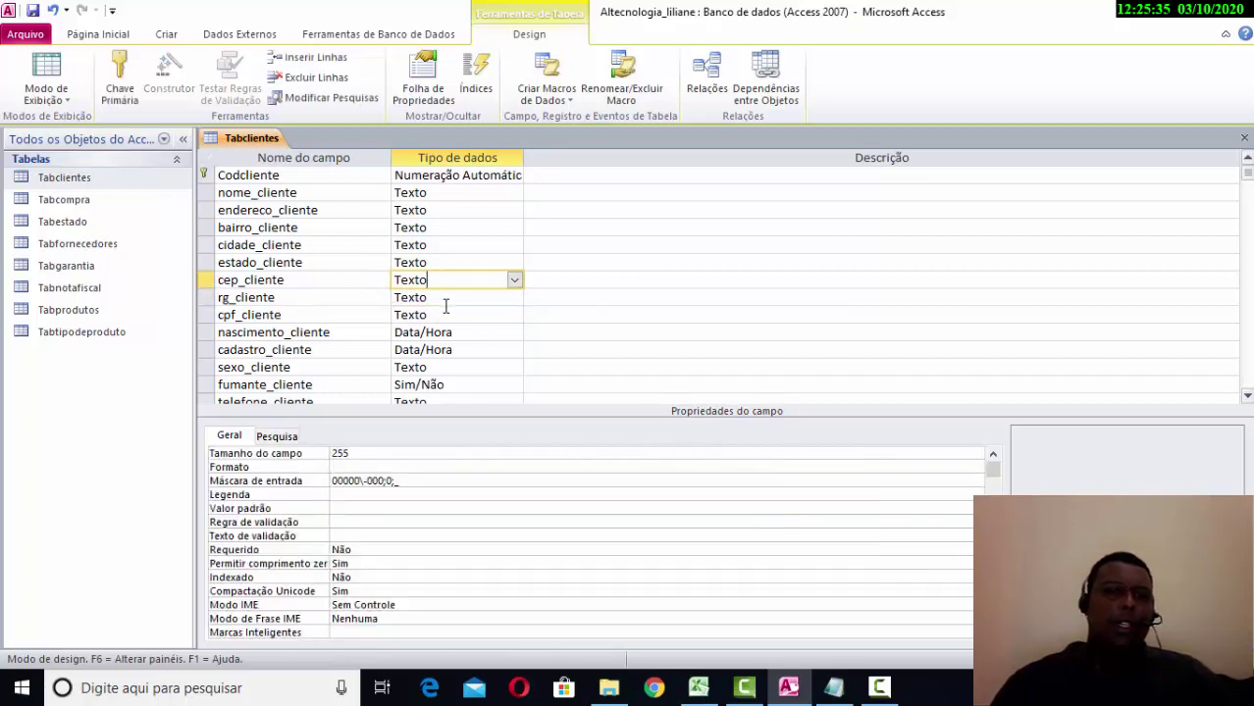
pyautogui.click(447, 304)
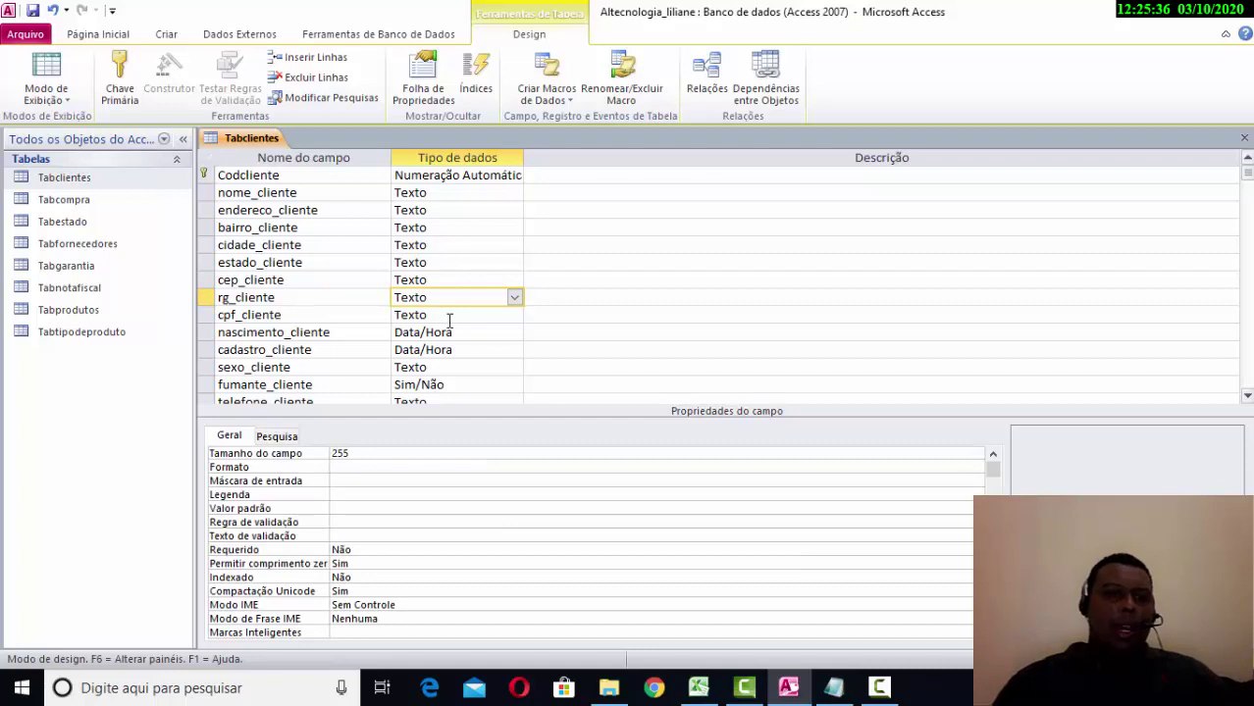
pyautogui.click(447, 332)
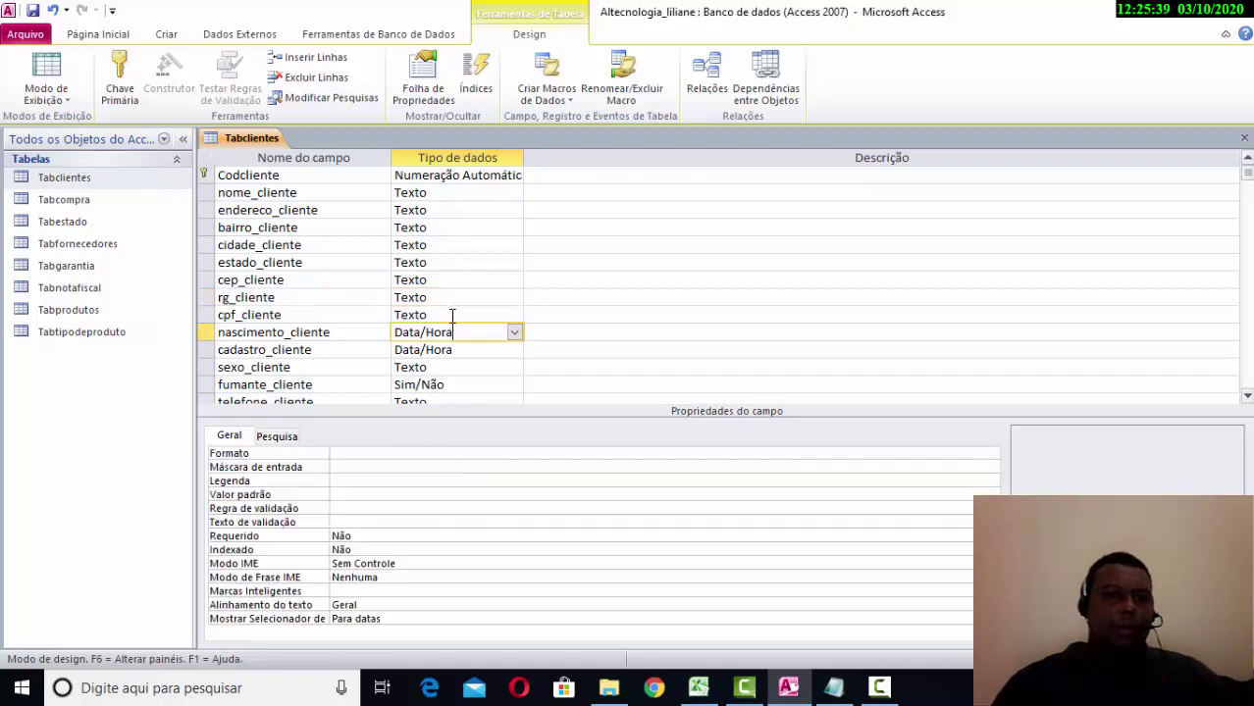
pyautogui.scroll(-1, 452, 314)
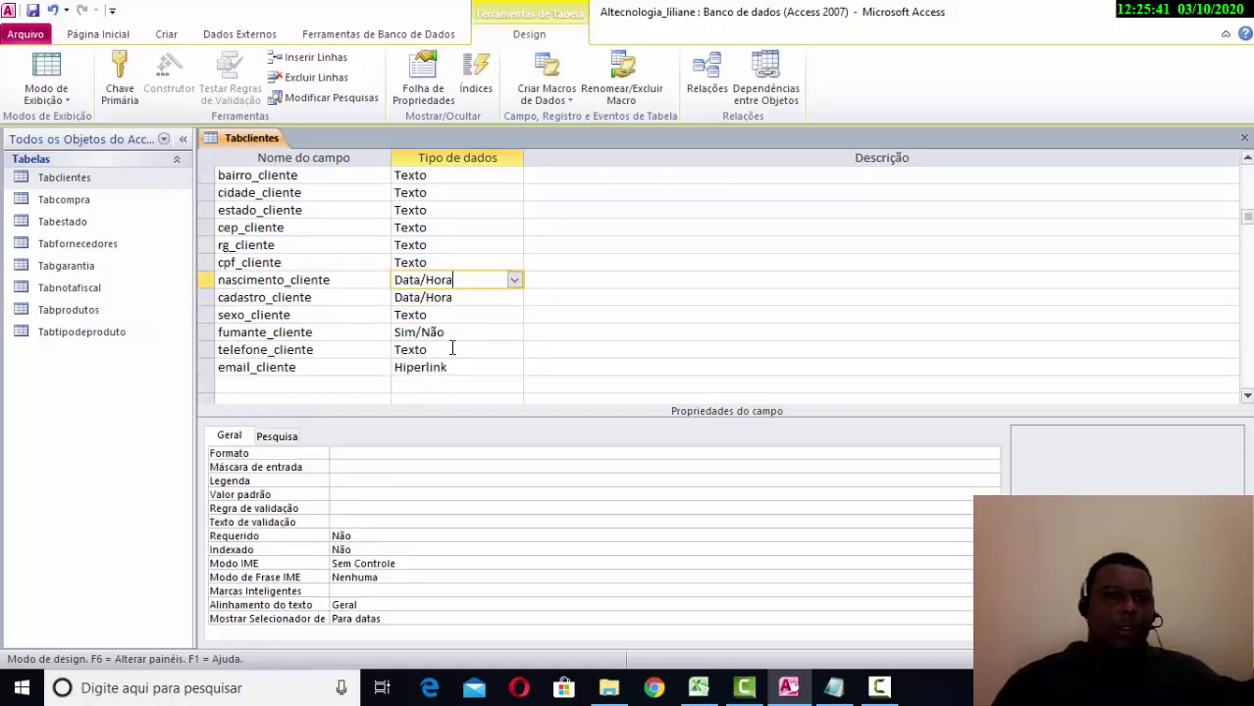
pyautogui.click(453, 349)
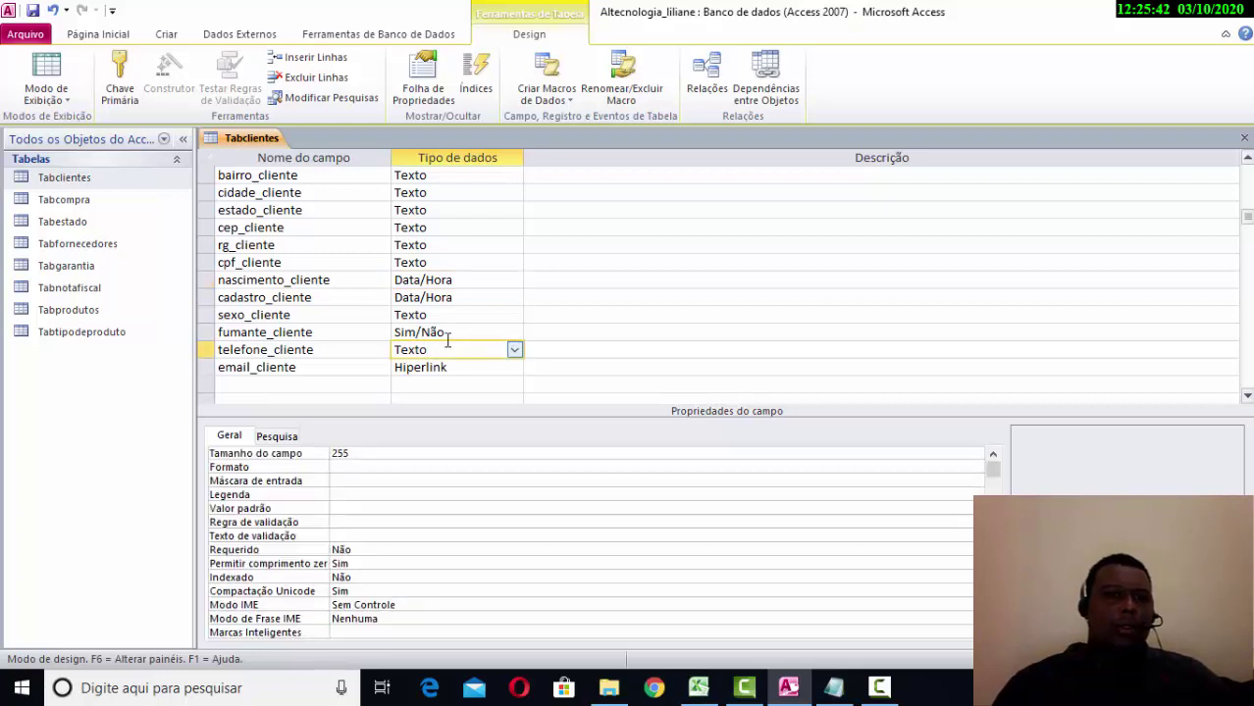
pyautogui.scroll(1, 441, 306)
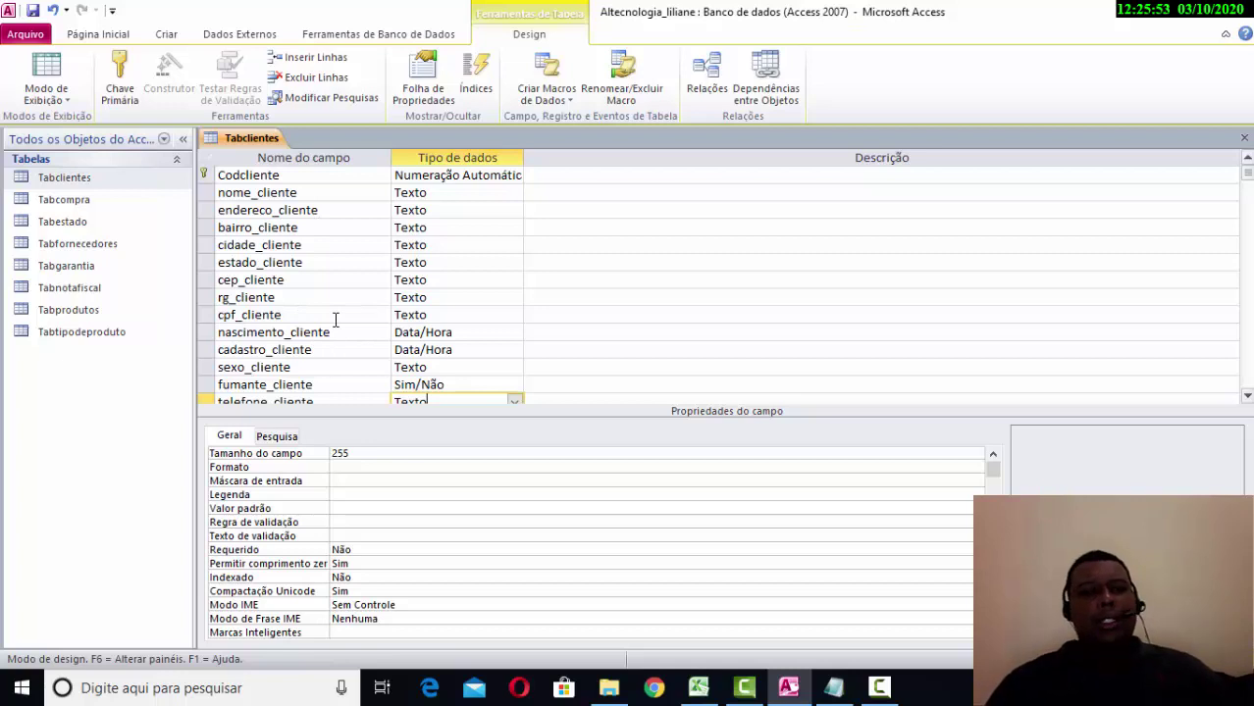
# Open the Tabcompra table and widen the invoice code and product code columns to fit their headings.
pyautogui.click(96, 205)
pyautogui.doubleClick(96, 204)
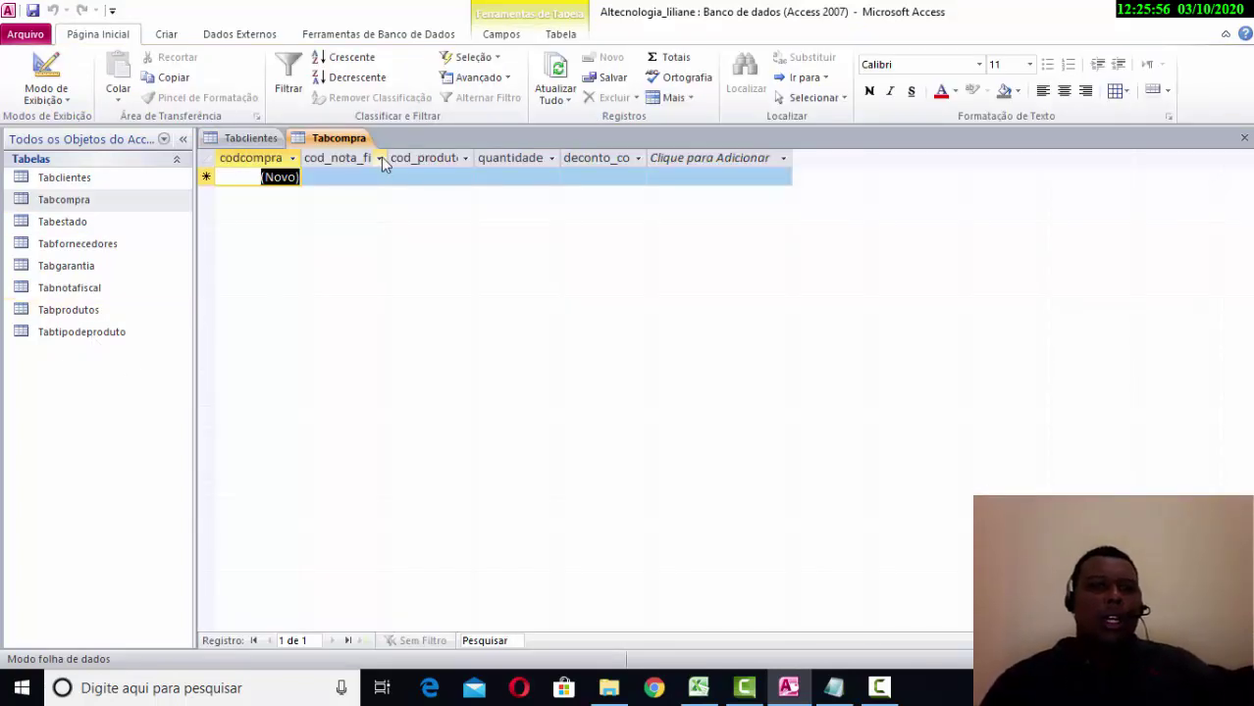
pyautogui.moveTo(387, 159); pyautogui.dragTo(388, 159)
pyautogui.doubleClick(388, 159)
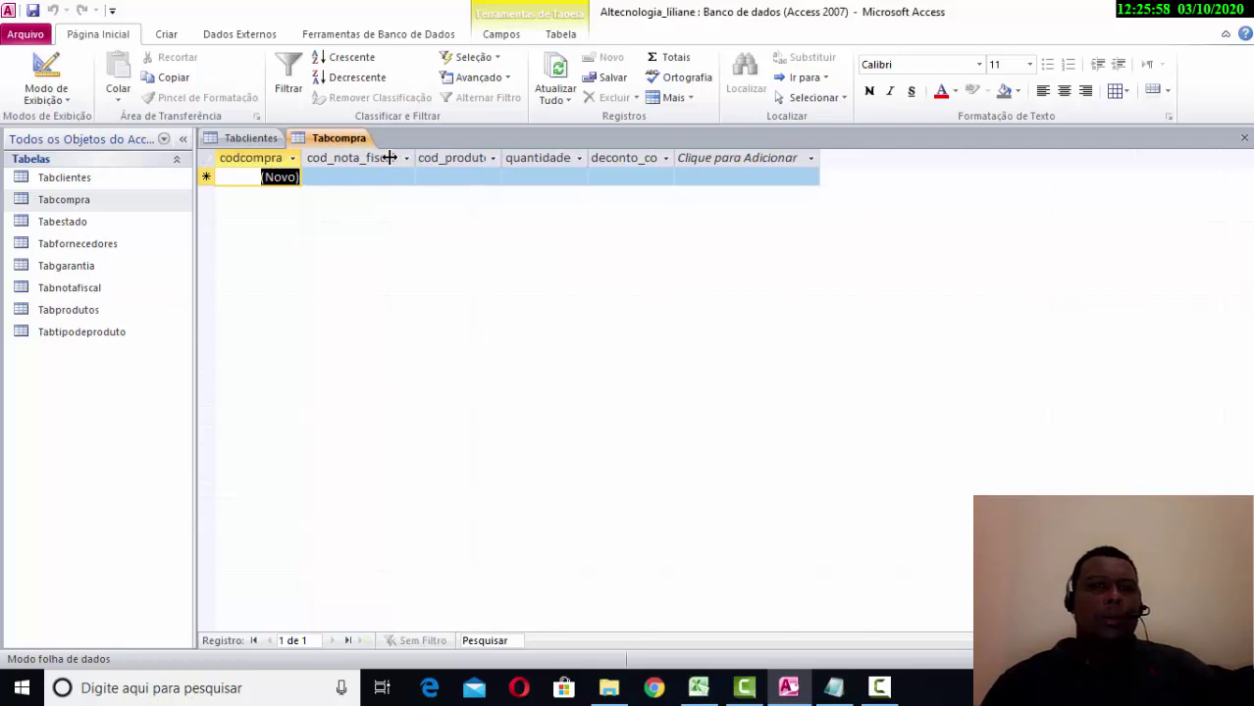
pyautogui.doubleClick(499, 158)
# Open the Tabestado and Tabfornecedores tables, and widen the cpf_fornecedor column to fit its heading.
pyautogui.click(85, 224)
pyautogui.doubleClick(85, 224)
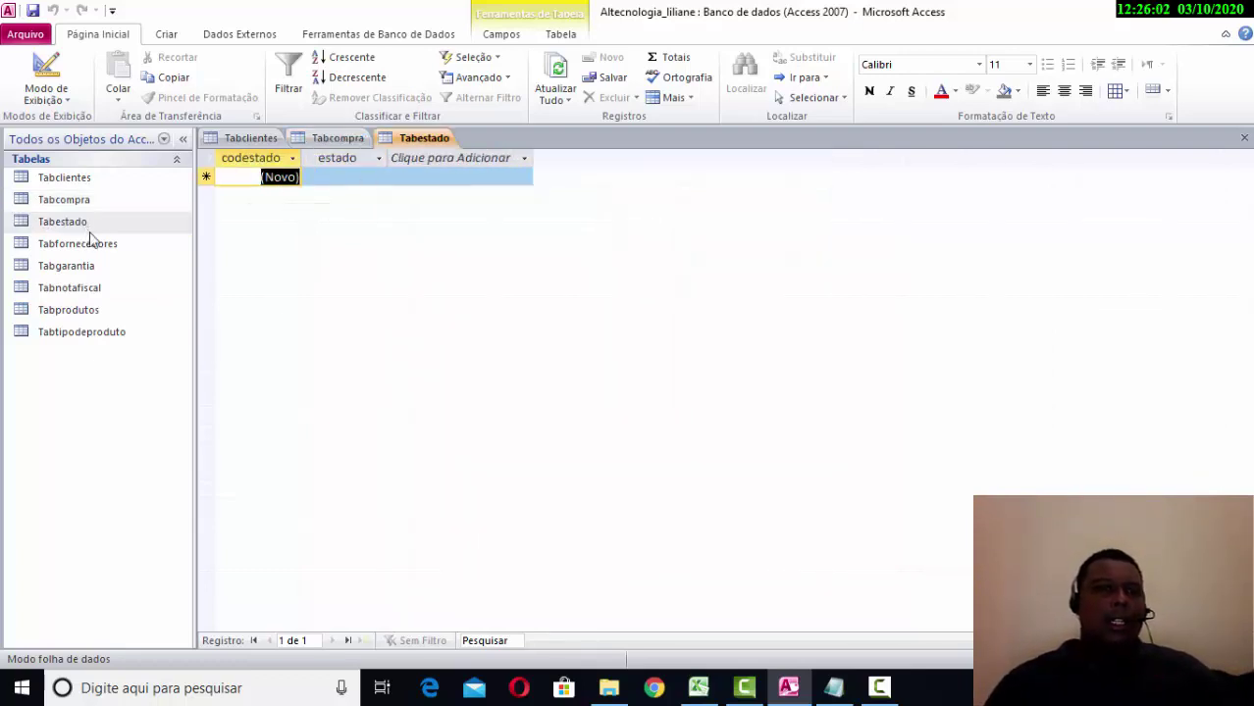
pyautogui.click(91, 243)
pyautogui.doubleClick(91, 244)
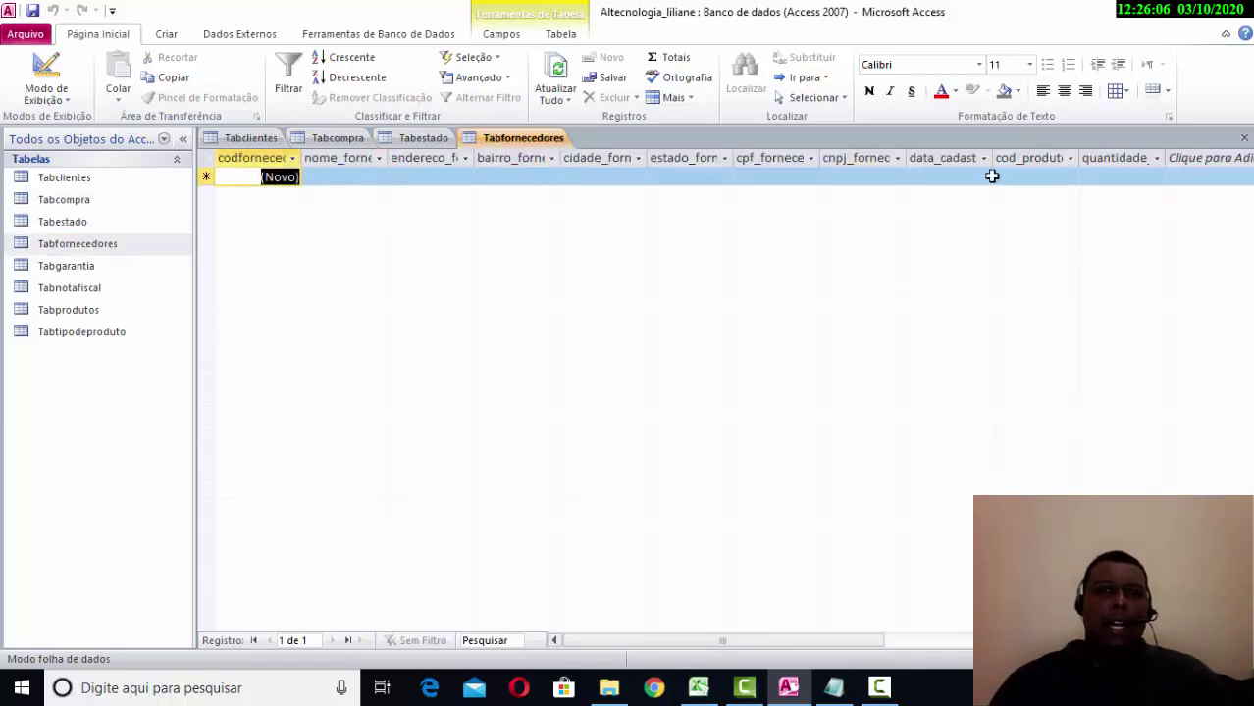
pyautogui.doubleClick(818, 157)
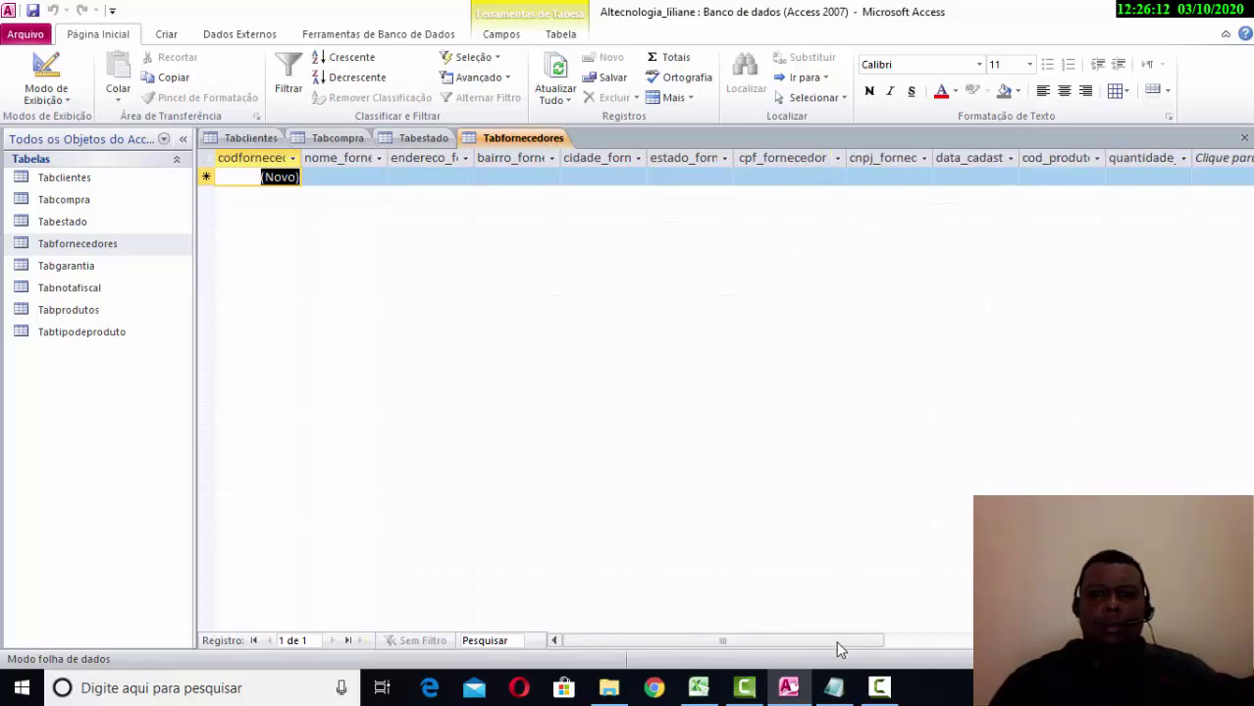
# Open the Tabnotafiscal, Tabprodutos and Tabtipodeproduto tables and look over their fields.
pyautogui.doubleClick(98, 288)
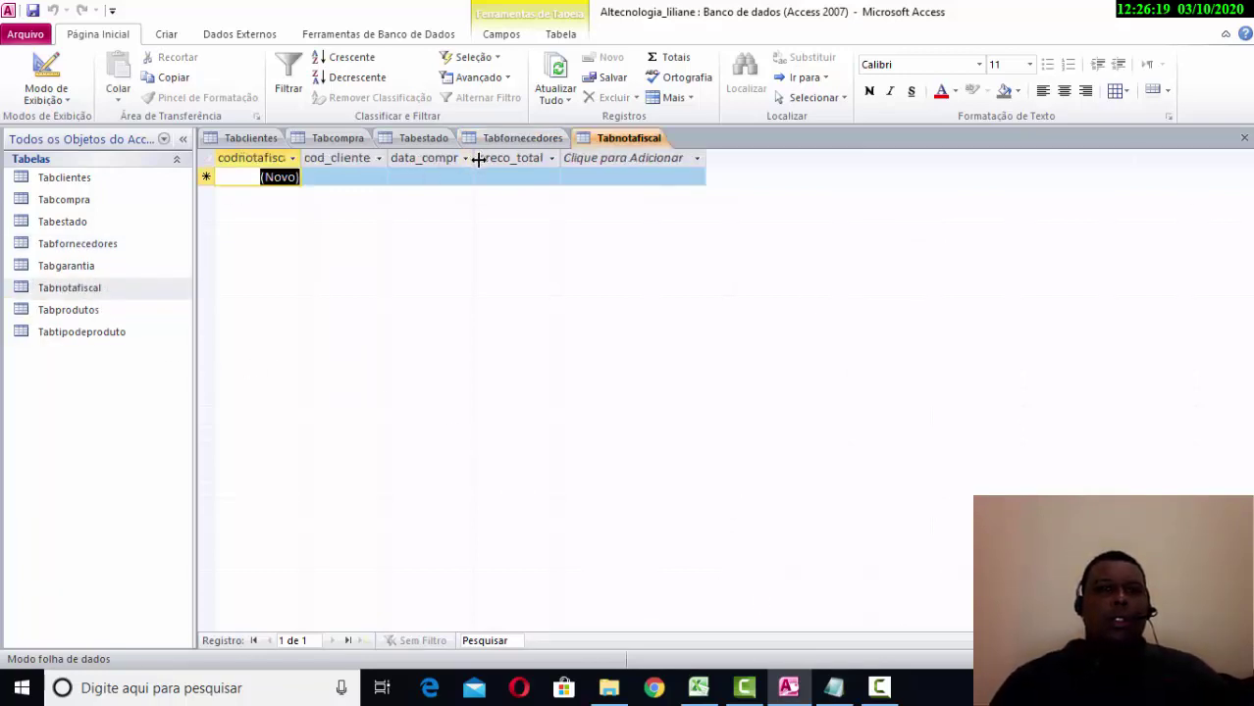
pyautogui.doubleClick(78, 312)
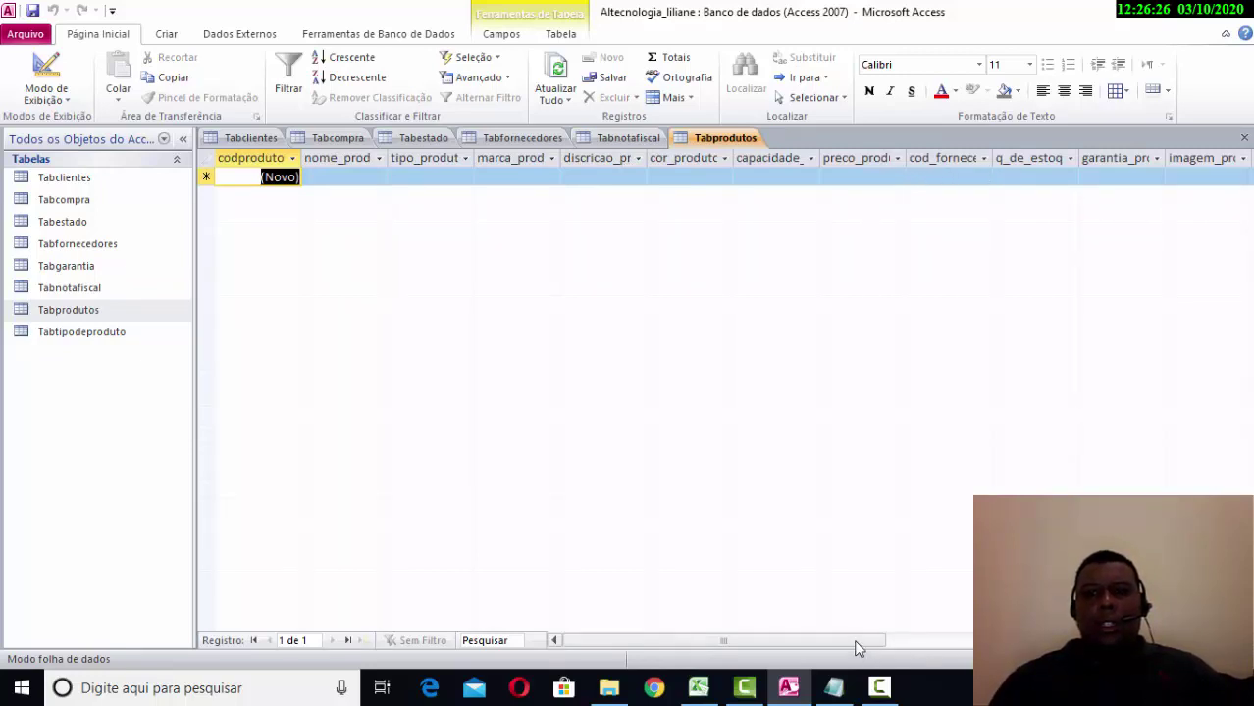
pyautogui.moveTo(853, 639)
pyautogui.mouseDown()
pyautogui.moveTo(966, 644)
pyautogui.moveTo(843, 641)
pyautogui.mouseUp()
pyautogui.doubleClick(134, 336)
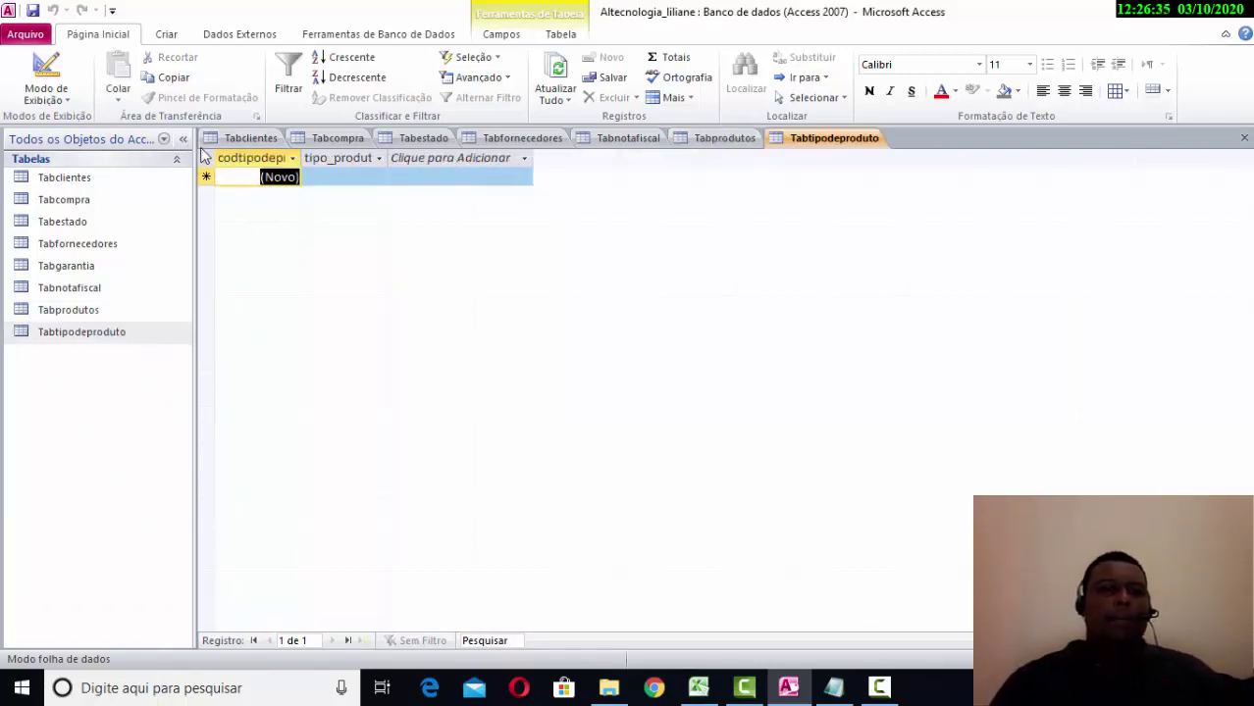
# Return to the Tabclientes design and look at the telefone_cliente field's properties.
pyautogui.click(241, 137)
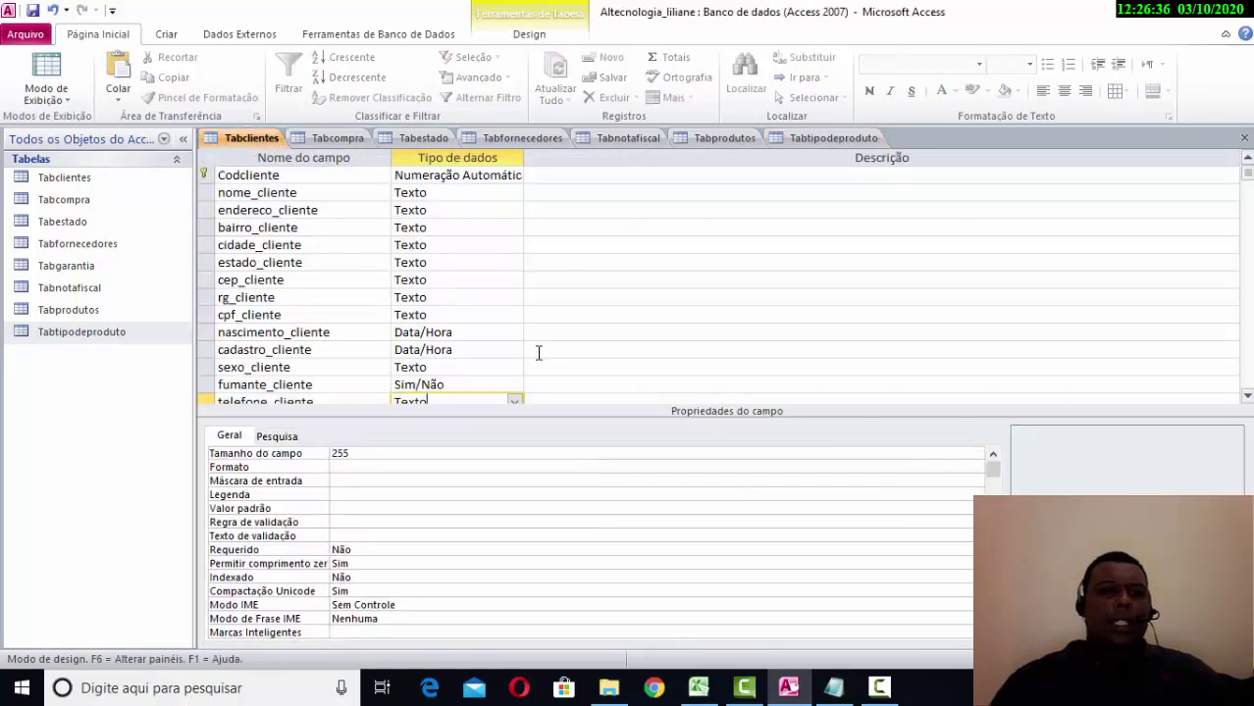
pyautogui.scroll(-1, 529, 342)
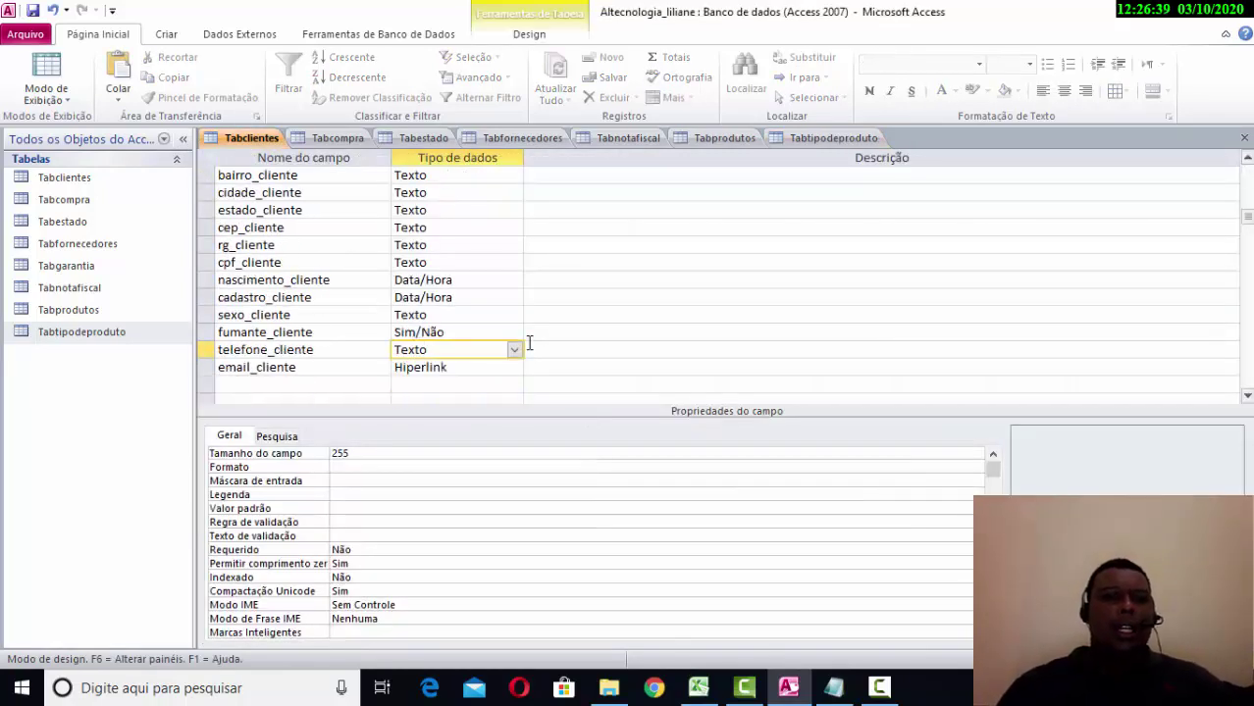